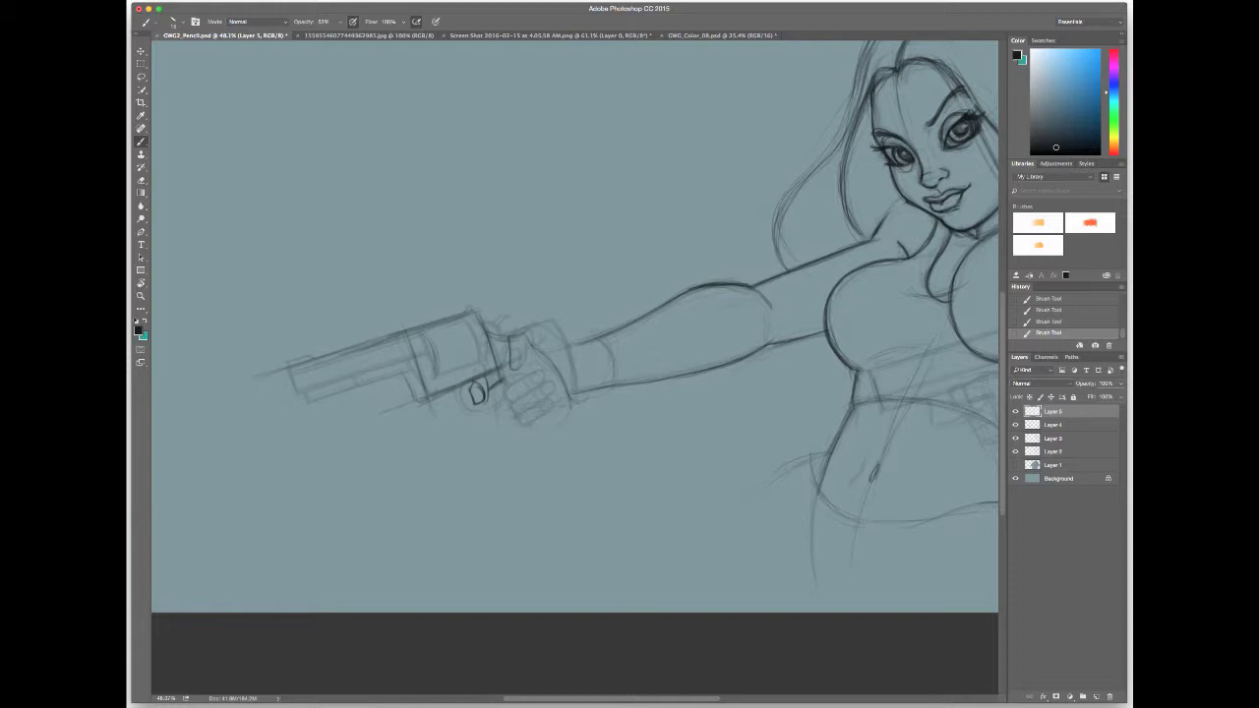
# Darken the outline of the revolver's cylinder and frame with brush strokes over the rough sketch.
pyautogui.moveTo(443, 373)
pyautogui.mouseDown()
pyautogui.moveTo(482, 356)
pyautogui.moveTo(468, 318)
pyautogui.mouseUp()
pyautogui.moveTo(440, 376); pyautogui.dragTo(470, 366)
pyautogui.moveTo(421, 332); pyautogui.dragTo(423, 354)
pyautogui.moveTo(437, 348)
pyautogui.mouseDown()
pyautogui.moveTo(434, 386)
pyautogui.moveTo(482, 360)
pyautogui.mouseUp()
pyautogui.moveTo(403, 329); pyautogui.dragTo(439, 319)
pyautogui.moveTo(590, 394); pyautogui.dragTo(748, 317)
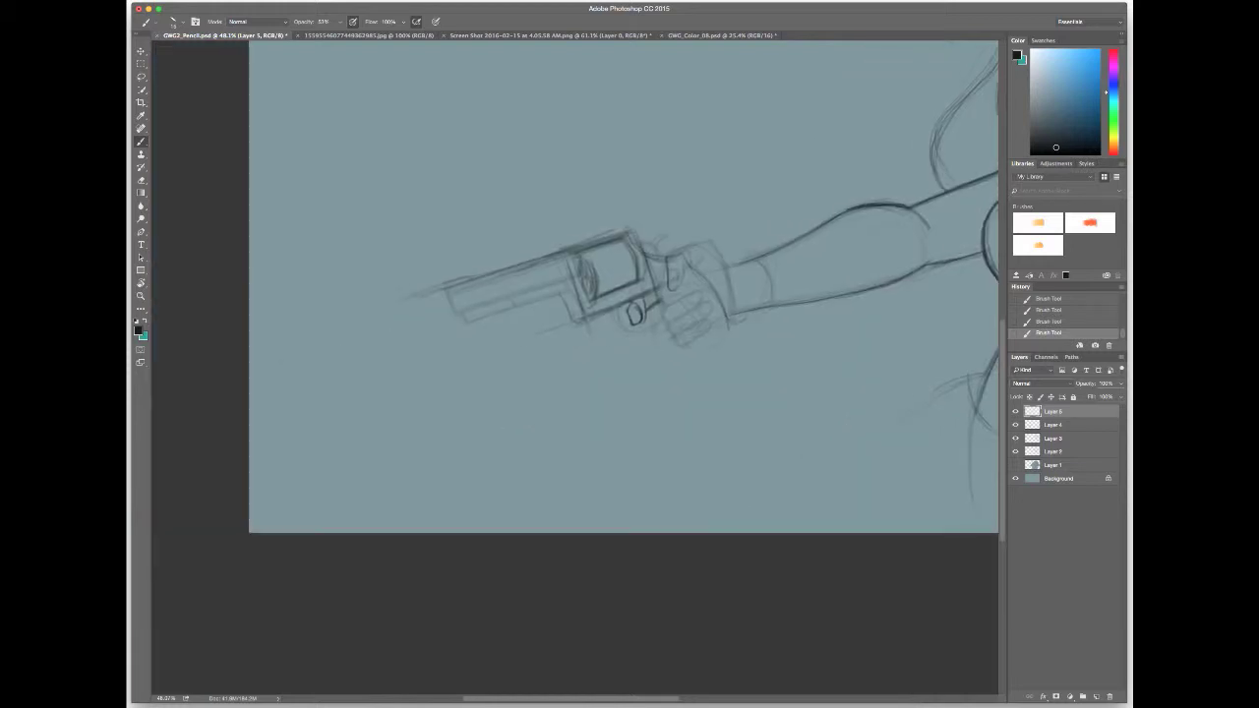
# Draw the revolver's long barrel with its upper and lower edges and muzzle end, and outline the trigger guard.
pyautogui.moveTo(454, 332)
pyautogui.mouseDown()
pyautogui.moveTo(590, 289)
pyautogui.moveTo(566, 295)
pyautogui.mouseUp()
pyautogui.moveTo(405, 299)
pyautogui.mouseDown()
pyautogui.moveTo(563, 254)
pyautogui.moveTo(537, 262)
pyautogui.mouseUp()
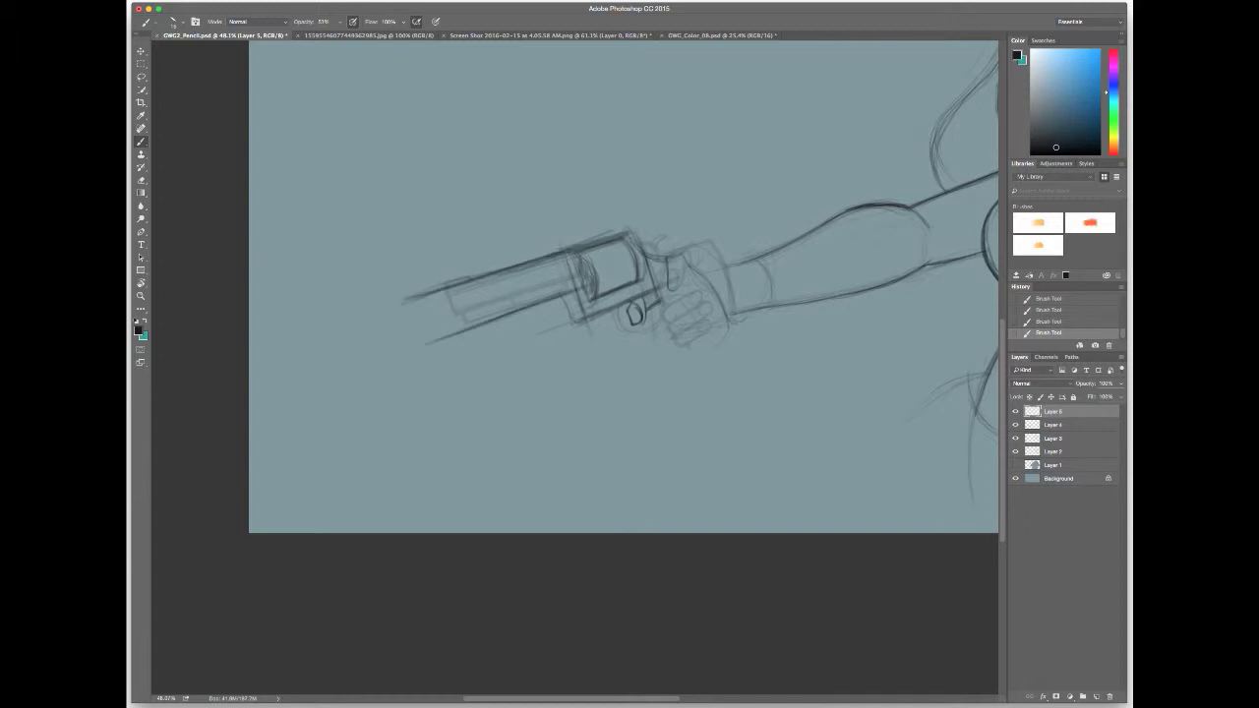
pyautogui.moveTo(400, 301); pyautogui.dragTo(415, 349)
pyautogui.moveTo(439, 291); pyautogui.dragTo(504, 267)
pyautogui.moveTo(415, 327); pyautogui.dragTo(567, 278)
pyautogui.moveTo(402, 330); pyautogui.dragTo(489, 319)
pyautogui.moveTo(626, 336)
pyautogui.mouseDown()
pyautogui.moveTo(663, 321)
pyautogui.moveTo(618, 339)
pyautogui.moveTo(663, 307)
pyautogui.moveTo(647, 301)
pyautogui.mouseUp()
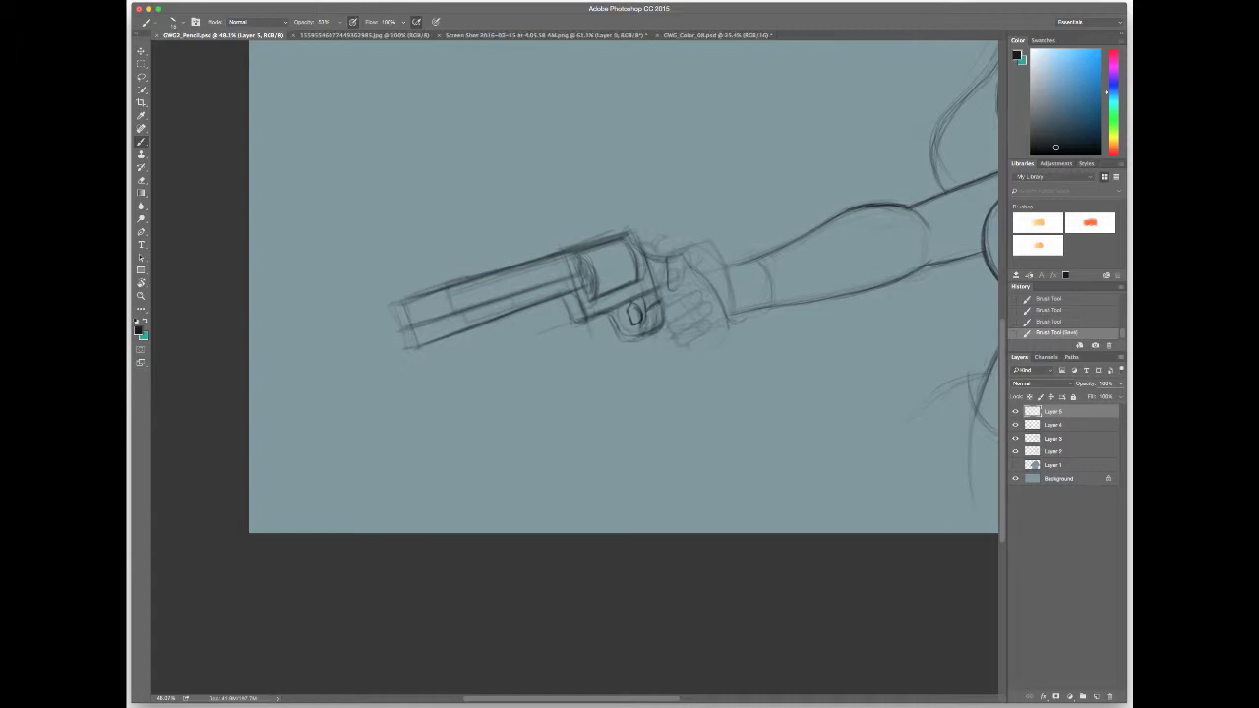
# Sketch the revolver's top strap above the cylinder and the raised front sight at the muzzle.
pyautogui.moveTo(612, 234); pyautogui.dragTo(628, 225)
pyautogui.moveTo(561, 251); pyautogui.dragTo(622, 231)
pyautogui.moveTo(395, 295); pyautogui.dragTo(431, 283)
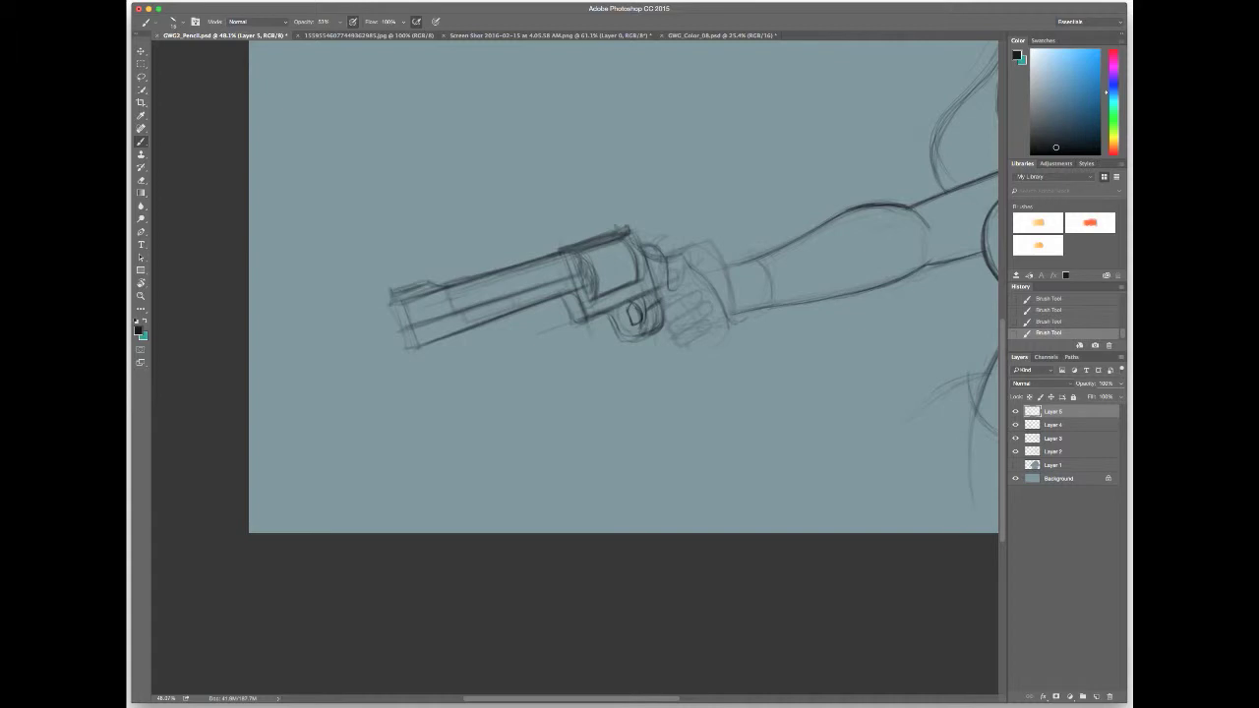
# Draw the round muzzle opening, strengthen the barrel edges and trigger guard, and save the file.
pyautogui.scroll(-3, 347, 523)
pyautogui.scroll(3, 344, 501)
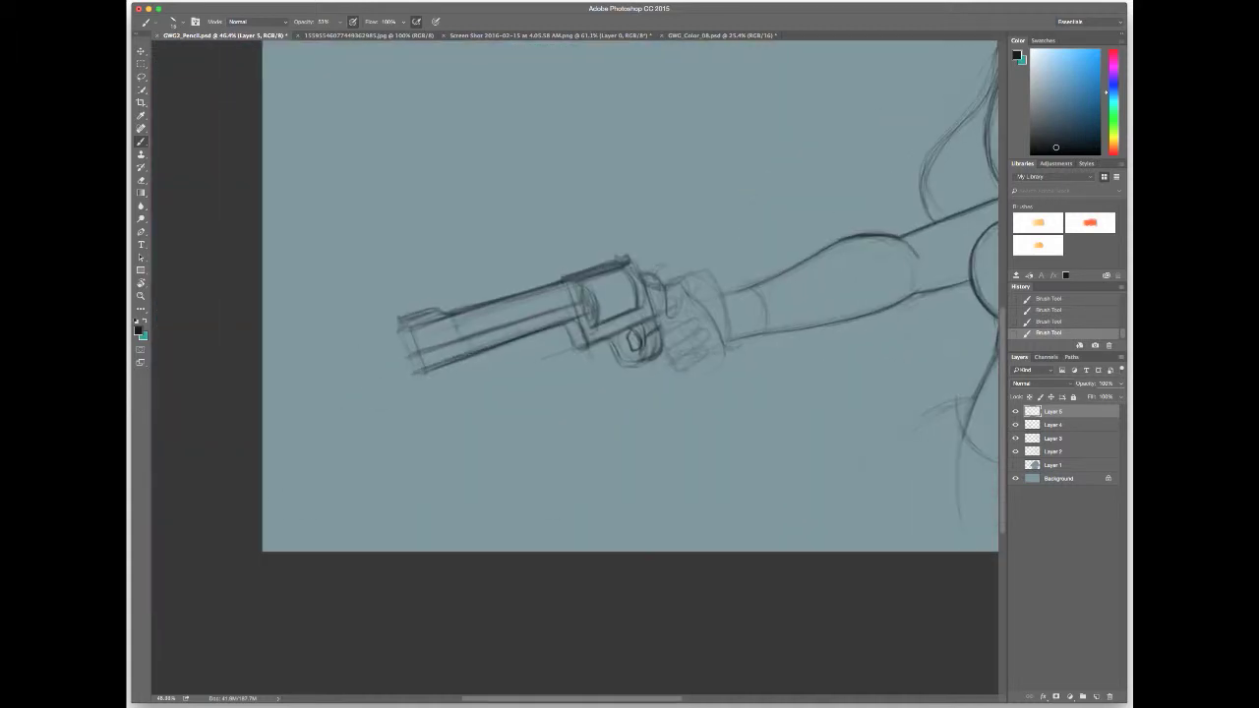
pyautogui.moveTo(413, 334)
pyautogui.mouseDown()
pyautogui.moveTo(411, 354)
pyautogui.moveTo(454, 312)
pyautogui.moveTo(561, 281)
pyautogui.moveTo(588, 325)
pyautogui.moveTo(620, 335)
pyautogui.moveTo(653, 321)
pyautogui.moveTo(633, 368)
pyautogui.moveTo(641, 313)
pyautogui.moveTo(667, 335)
pyautogui.mouseUp()
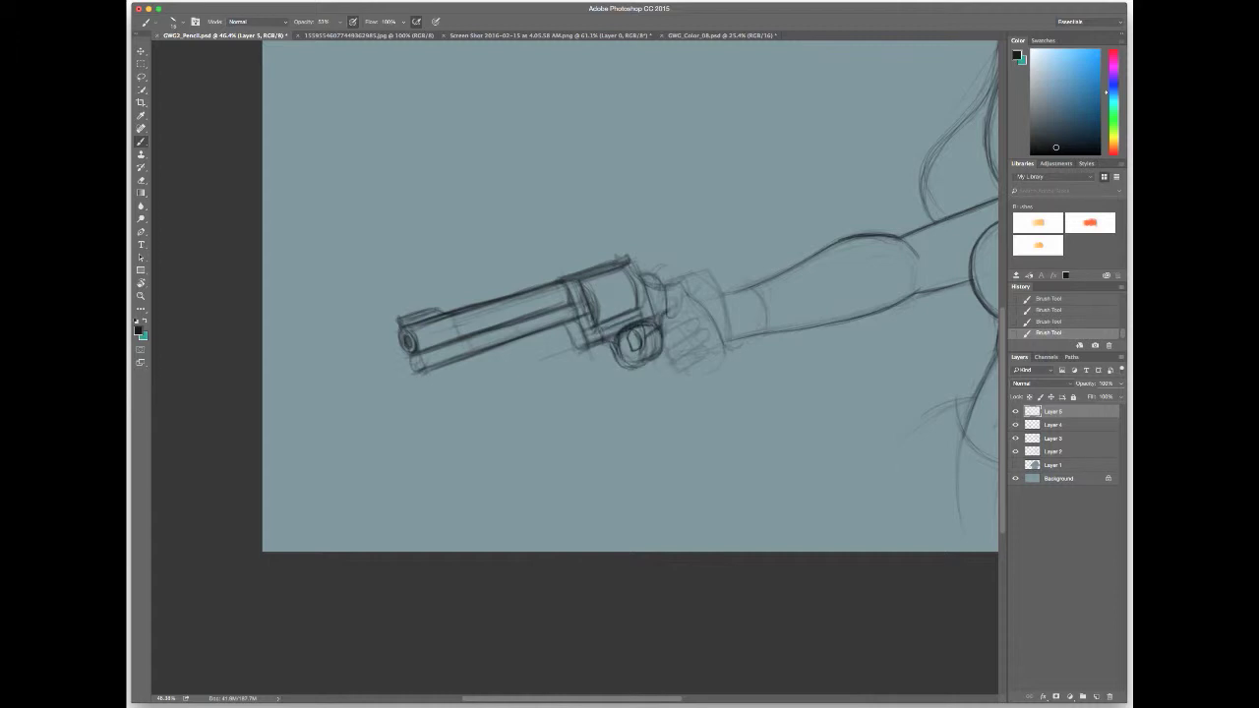
pyautogui.moveTo(476, 305); pyautogui.dragTo(621, 258)
pyautogui.scroll(-5, 629, 296)
pyautogui.scroll(8, 630, 295)
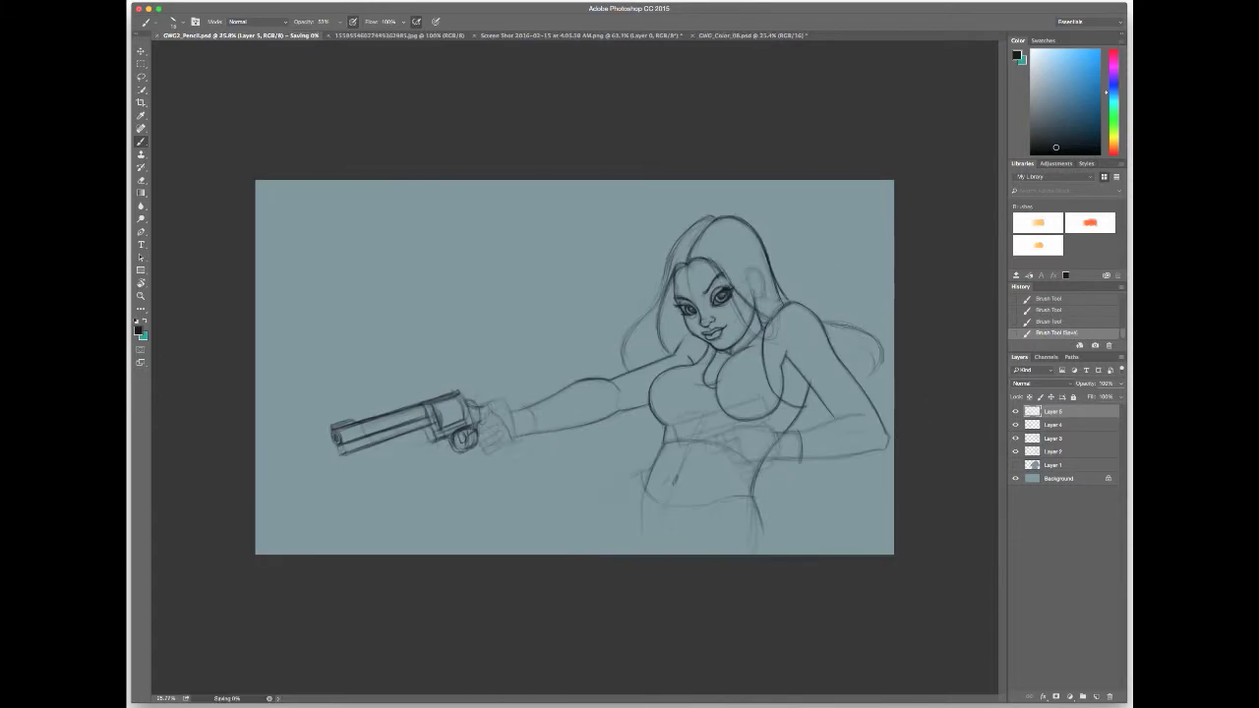
pyautogui.scroll(-3, 575, 374)
pyautogui.scroll(-2, 576, 315)
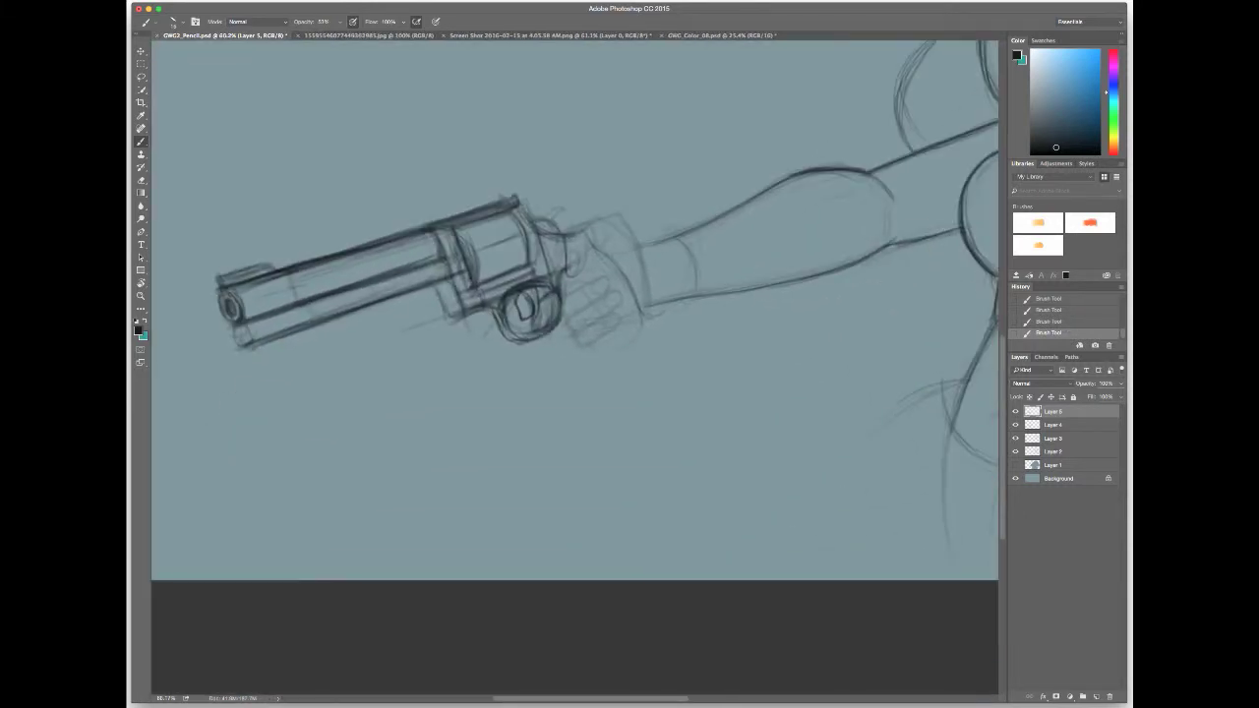
# Draw the curled fingers of the hand wrapped around the revolver's grip.
pyautogui.moveTo(641, 317); pyautogui.dragTo(617, 349)
pyautogui.moveTo(564, 297); pyautogui.dragTo(608, 289)
pyautogui.moveTo(561, 329)
pyautogui.mouseDown()
pyautogui.moveTo(610, 295)
pyautogui.moveTo(622, 305)
pyautogui.mouseUp()
pyautogui.moveTo(578, 341)
pyautogui.mouseDown()
pyautogui.moveTo(593, 331)
pyautogui.moveTo(606, 342)
pyautogui.mouseUp()
pyautogui.moveTo(587, 352)
pyautogui.mouseDown()
pyautogui.moveTo(614, 336)
pyautogui.moveTo(589, 340)
pyautogui.mouseUp()
# Outline the thumb, back and heel of the hand holding the revolver up to the wrist.
pyautogui.moveTo(586, 328)
pyautogui.mouseDown()
pyautogui.moveTo(567, 297)
pyautogui.moveTo(596, 246)
pyautogui.moveTo(578, 223)
pyautogui.mouseUp()
pyautogui.moveTo(592, 250); pyautogui.dragTo(598, 222)
pyautogui.moveTo(570, 287); pyautogui.dragTo(590, 238)
pyautogui.moveTo(576, 224)
pyautogui.mouseDown()
pyautogui.moveTo(604, 218)
pyautogui.moveTo(628, 240)
pyautogui.mouseUp()
pyautogui.moveTo(641, 258); pyautogui.dragTo(652, 279)
pyautogui.moveTo(602, 224); pyautogui.dragTo(651, 295)
pyautogui.moveTo(647, 303); pyautogui.dragTo(648, 312)
pyautogui.moveTo(570, 283)
pyautogui.mouseDown()
pyautogui.moveTo(593, 246)
pyautogui.moveTo(657, 340)
pyautogui.mouseUp()
# Refine the hand's upper contour and define the revolver cylinder's front, rear and side edges.
pyautogui.scroll(-5, 576, 310)
pyautogui.scroll(4, 576, 310)
pyautogui.moveTo(618, 264); pyautogui.dragTo(718, 222)
pyautogui.moveTo(584, 263); pyautogui.dragTo(610, 246)
pyautogui.moveTo(509, 236); pyautogui.dragTo(525, 279)
pyautogui.moveTo(459, 251); pyautogui.dragTo(476, 294)
pyautogui.moveTo(526, 254); pyautogui.dragTo(527, 284)
pyautogui.moveTo(468, 252); pyautogui.dragTo(478, 298)
pyautogui.moveTo(523, 254); pyautogui.dragTo(525, 285)
pyautogui.moveTo(451, 252); pyautogui.dragTo(476, 240)
pyautogui.moveTo(474, 301); pyautogui.dragTo(517, 286)
pyautogui.moveTo(459, 250); pyautogui.dragTo(524, 234)
# Reinforce the lines along the revolver's barrel, muzzle and the frame section beneath the cylinder.
pyautogui.moveTo(391, 299); pyautogui.dragTo(441, 283)
pyautogui.moveTo(263, 323); pyautogui.dragTo(332, 293)
pyautogui.moveTo(263, 319); pyautogui.dragTo(415, 270)
pyautogui.moveTo(254, 340); pyautogui.dragTo(272, 356)
pyautogui.moveTo(386, 301)
pyautogui.mouseDown()
pyautogui.moveTo(389, 311)
pyautogui.moveTo(450, 285)
pyautogui.mouseUp()
pyautogui.moveTo(441, 311); pyautogui.dragTo(456, 330)
# Sketch a thin wavy smoke trail rising from the revolver's muzzle toward the woman's head.
pyautogui.scroll(-2, 576, 310)
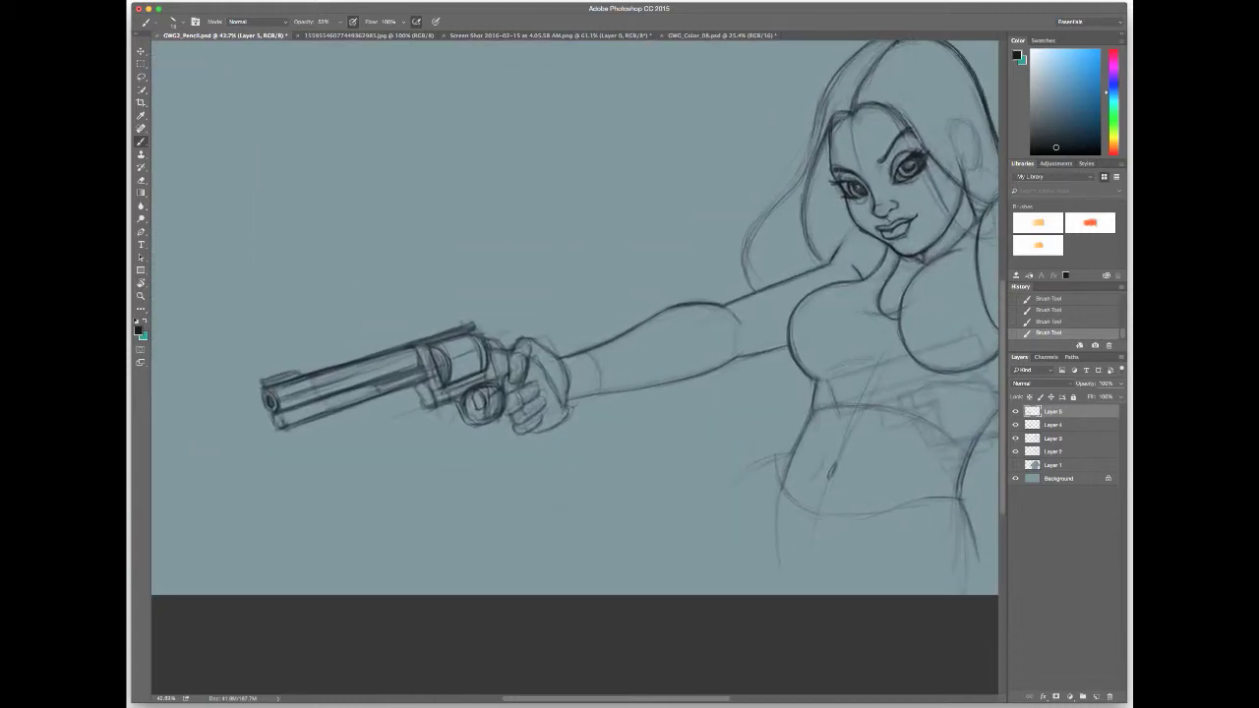
pyautogui.scroll(-2, 575, 369)
pyautogui.moveTo(478, 429); pyautogui.dragTo(490, 452)
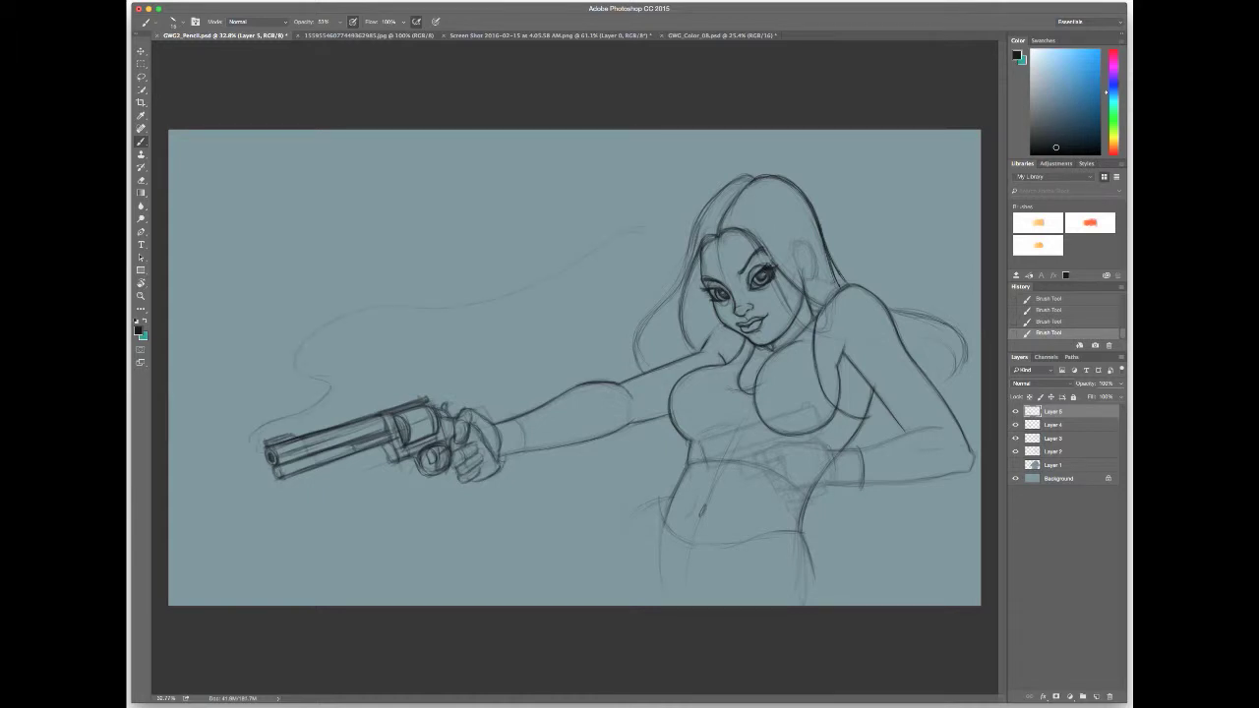
pyautogui.scroll(-2, 576, 367)
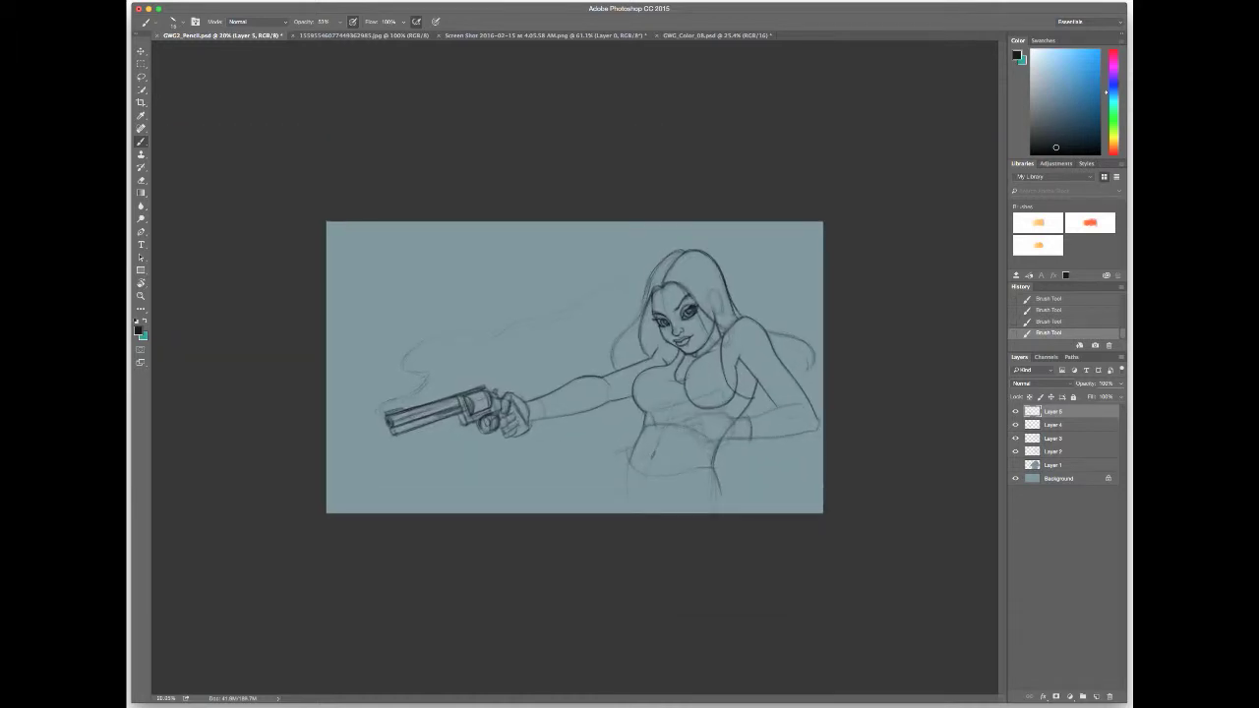
# Block in the slide and barrel outline of the second pistol across the torso and save the file.
pyautogui.scroll(3, 723, 457)
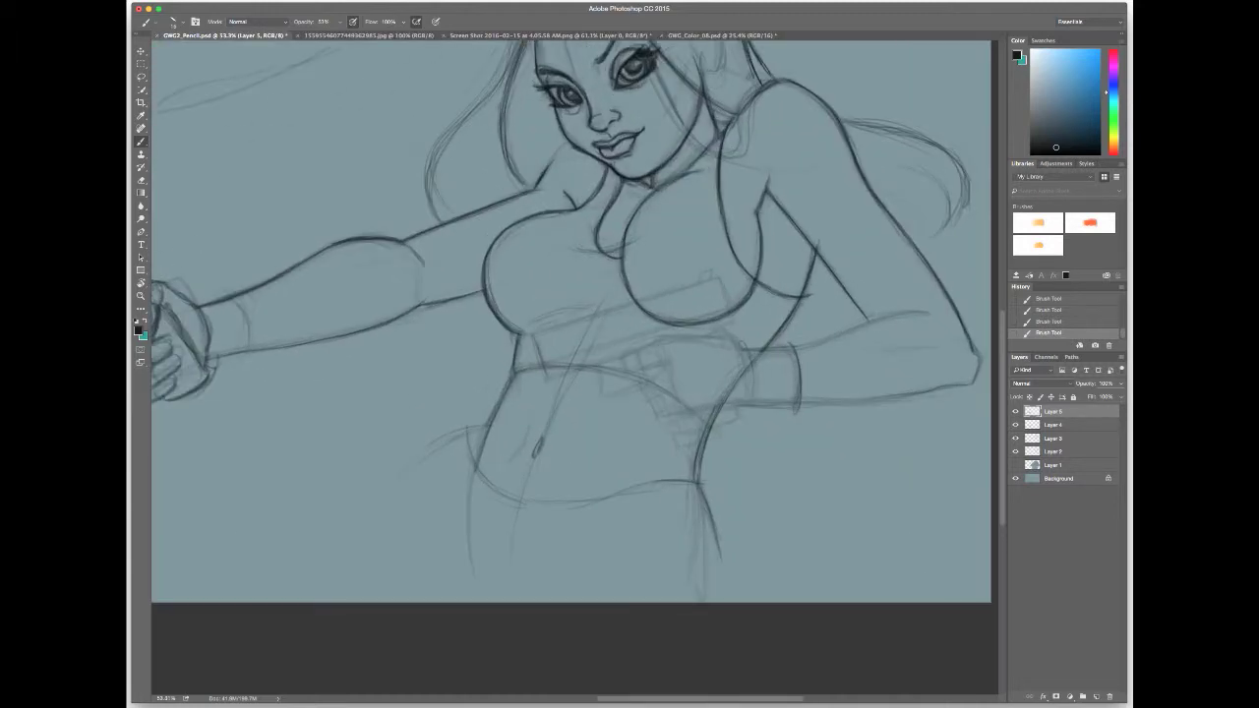
pyautogui.moveTo(569, 315); pyautogui.dragTo(722, 278)
pyautogui.moveTo(551, 380); pyautogui.dragTo(630, 358)
pyautogui.moveTo(734, 322); pyautogui.dragTo(718, 334)
pyautogui.moveTo(718, 275)
pyautogui.mouseDown()
pyautogui.moveTo(737, 323)
pyautogui.moveTo(718, 336)
pyautogui.moveTo(714, 269)
pyautogui.mouseUp()
pyautogui.moveTo(537, 330)
pyautogui.mouseDown()
pyautogui.moveTo(557, 323)
pyautogui.moveTo(596, 344)
pyautogui.mouseUp()
pyautogui.moveTo(584, 337); pyautogui.dragTo(730, 294)
pyautogui.press('super+s')
# Draw the second pistol's trigger guard and trigger finger, outline the top of the gripping hand, and save.
pyautogui.moveTo(595, 367); pyautogui.dragTo(604, 392)
pyautogui.moveTo(599, 378)
pyautogui.mouseDown()
pyautogui.moveTo(607, 401)
pyautogui.moveTo(645, 391)
pyautogui.moveTo(609, 402)
pyautogui.mouseUp()
pyautogui.moveTo(618, 403); pyautogui.dragTo(645, 394)
pyautogui.moveTo(639, 377)
pyautogui.mouseDown()
pyautogui.moveTo(632, 388)
pyautogui.moveTo(664, 365)
pyautogui.mouseUp()
pyautogui.moveTo(636, 354)
pyautogui.mouseDown()
pyautogui.moveTo(618, 377)
pyautogui.moveTo(669, 337)
pyautogui.mouseUp()
pyautogui.moveTo(645, 348)
pyautogui.mouseDown()
pyautogui.moveTo(721, 332)
pyautogui.moveTo(675, 343)
pyautogui.mouseUp()
pyautogui.moveTo(710, 342); pyautogui.dragTo(746, 335)
pyautogui.press('super+minus')
pyautogui.press('super+minus')
pyautogui.press('super+s')
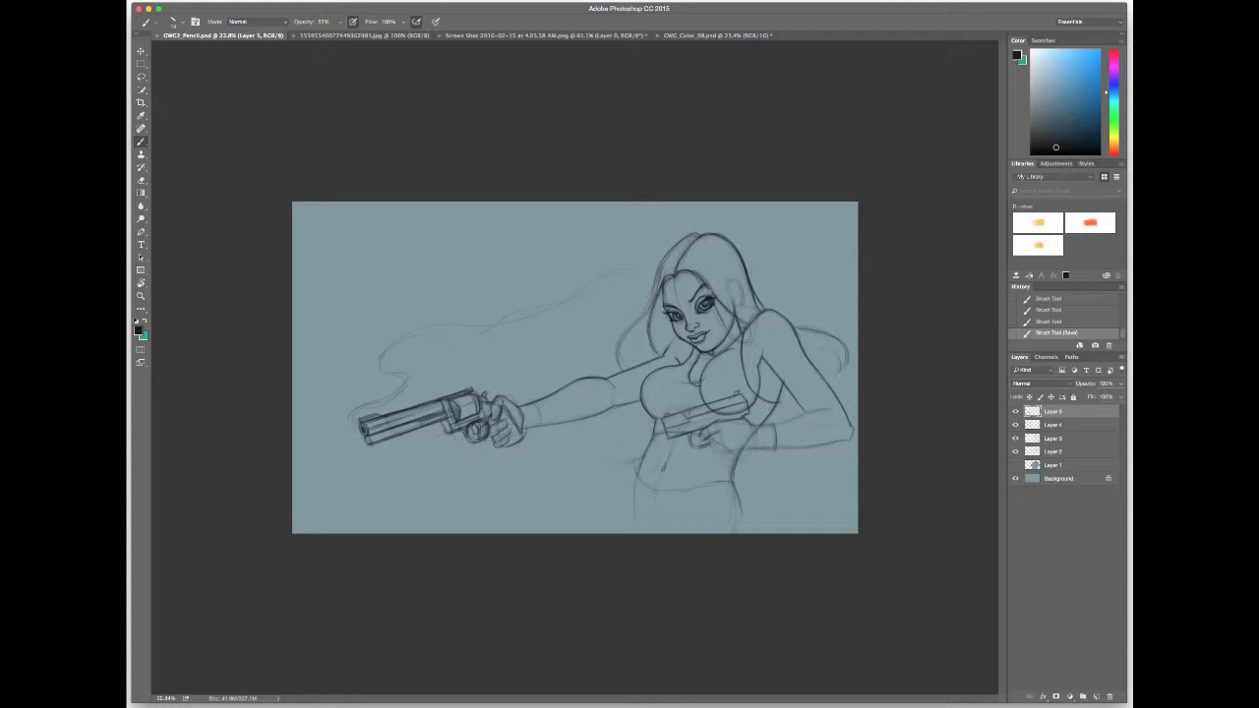
# Strengthen the long straight edges of the second pistol's slide.
pyautogui.scroll(5, 704, 393)
pyautogui.hscroll(3, 575, 369)
pyautogui.moveTo(417, 331); pyautogui.dragTo(582, 290)
pyautogui.moveTo(521, 305); pyautogui.dragTo(645, 271)
pyautogui.moveTo(466, 320); pyautogui.dragTo(630, 271)
pyautogui.moveTo(388, 338); pyautogui.dragTo(653, 268)
pyautogui.moveTo(514, 297); pyautogui.dragTo(643, 262)
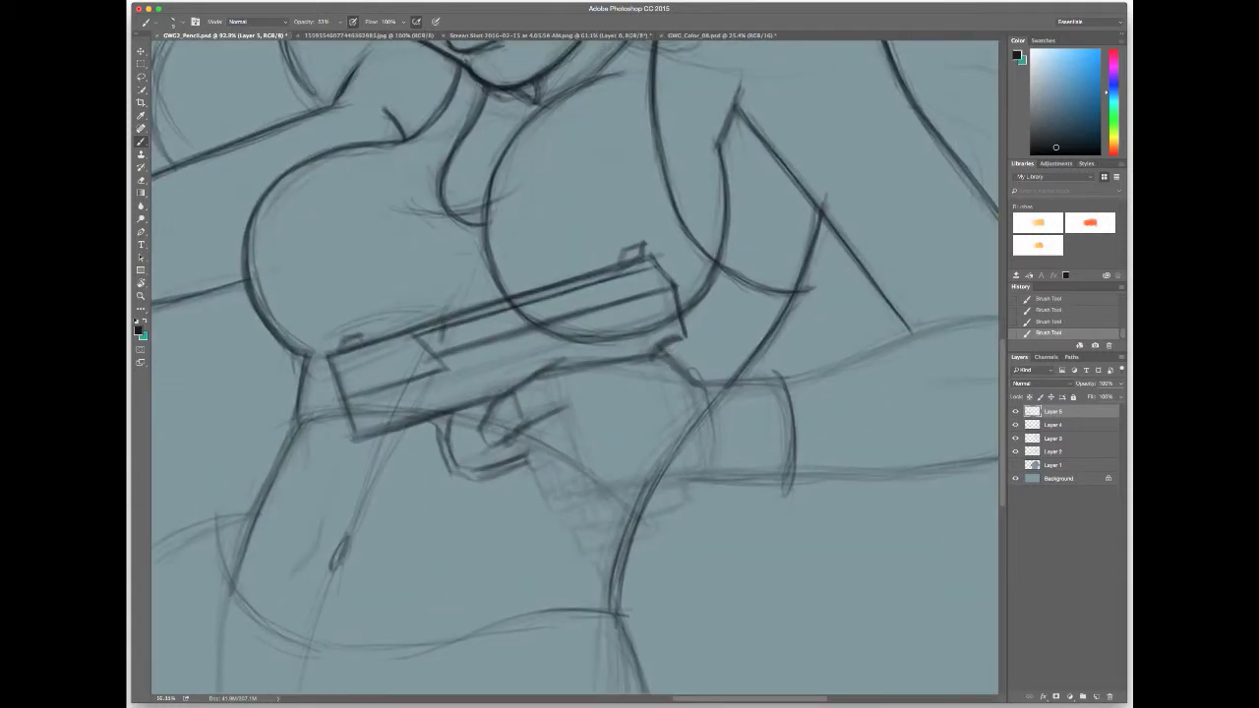
# Detail the second pistol's ejection port, muzzle end and lower frame, and darken its slide lines.
pyautogui.moveTo(444, 325); pyautogui.dragTo(443, 350)
pyautogui.moveTo(524, 326); pyautogui.dragTo(553, 293)
pyautogui.moveTo(356, 403)
pyautogui.mouseDown()
pyautogui.moveTo(673, 313)
pyautogui.moveTo(478, 372)
pyautogui.mouseUp()
pyautogui.moveTo(326, 364); pyautogui.dragTo(338, 392)
pyautogui.moveTo(571, 394); pyautogui.dragTo(610, 350)
pyautogui.moveTo(467, 362); pyautogui.dragTo(478, 346)
pyautogui.moveTo(486, 366); pyautogui.dragTo(547, 346)
pyautogui.moveTo(423, 354); pyautogui.dragTo(594, 302)
pyautogui.moveTo(486, 337); pyautogui.dragTo(704, 272)
# Add small frame details above the second pistol's trigger, refine the nearby hand and rear edges, and save.
pyautogui.moveTo(549, 334); pyautogui.dragTo(557, 324)
pyautogui.moveTo(506, 357)
pyautogui.mouseDown()
pyautogui.moveTo(516, 332)
pyautogui.moveTo(539, 328)
pyautogui.mouseUp()
pyautogui.moveTo(515, 353); pyautogui.dragTo(549, 342)
pyautogui.moveTo(476, 358); pyautogui.dragTo(506, 341)
pyautogui.moveTo(388, 373); pyautogui.dragTo(464, 364)
pyautogui.moveTo(399, 397); pyautogui.dragTo(423, 390)
pyautogui.moveTo(590, 393); pyautogui.dragTo(545, 413)
pyautogui.moveTo(649, 309); pyautogui.dragTo(638, 328)
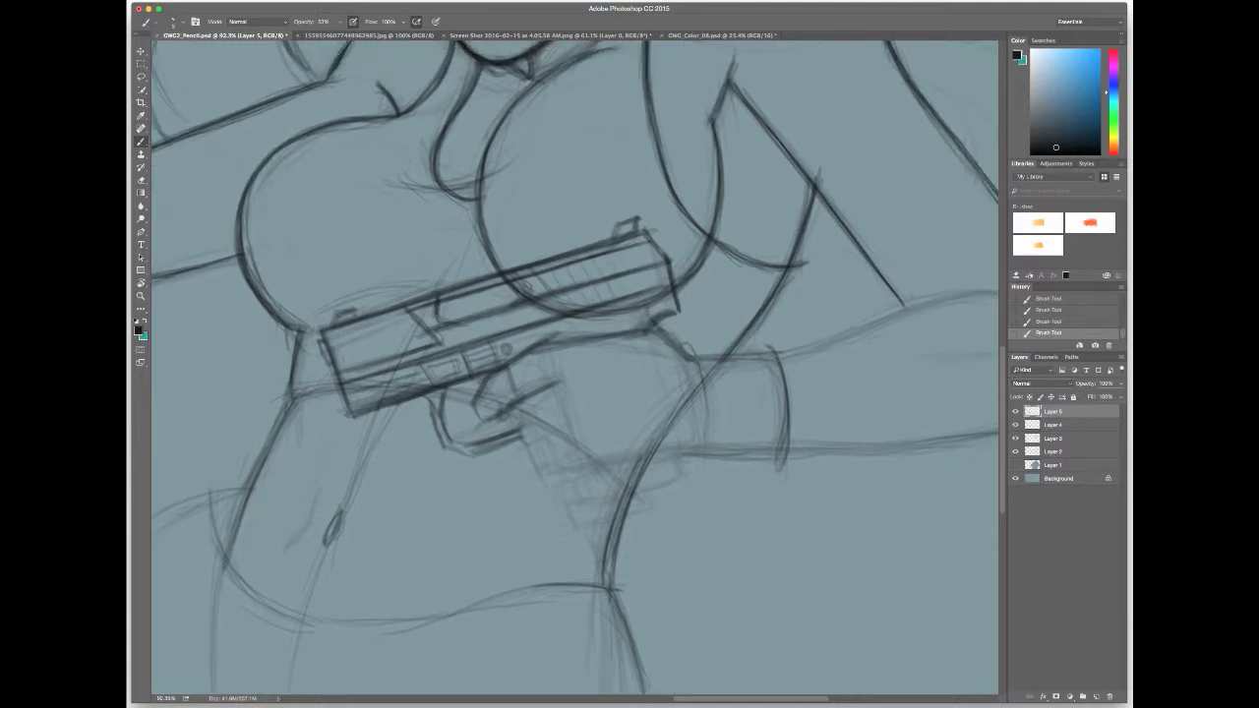
pyautogui.hotkey('ctrl', '-')
pyautogui.hotkey('ctrl', '-')
pyautogui.hotkey('ctrl', '-')
pyautogui.hotkey('ctrl', '-')
pyautogui.hotkey('ctrl', '-')
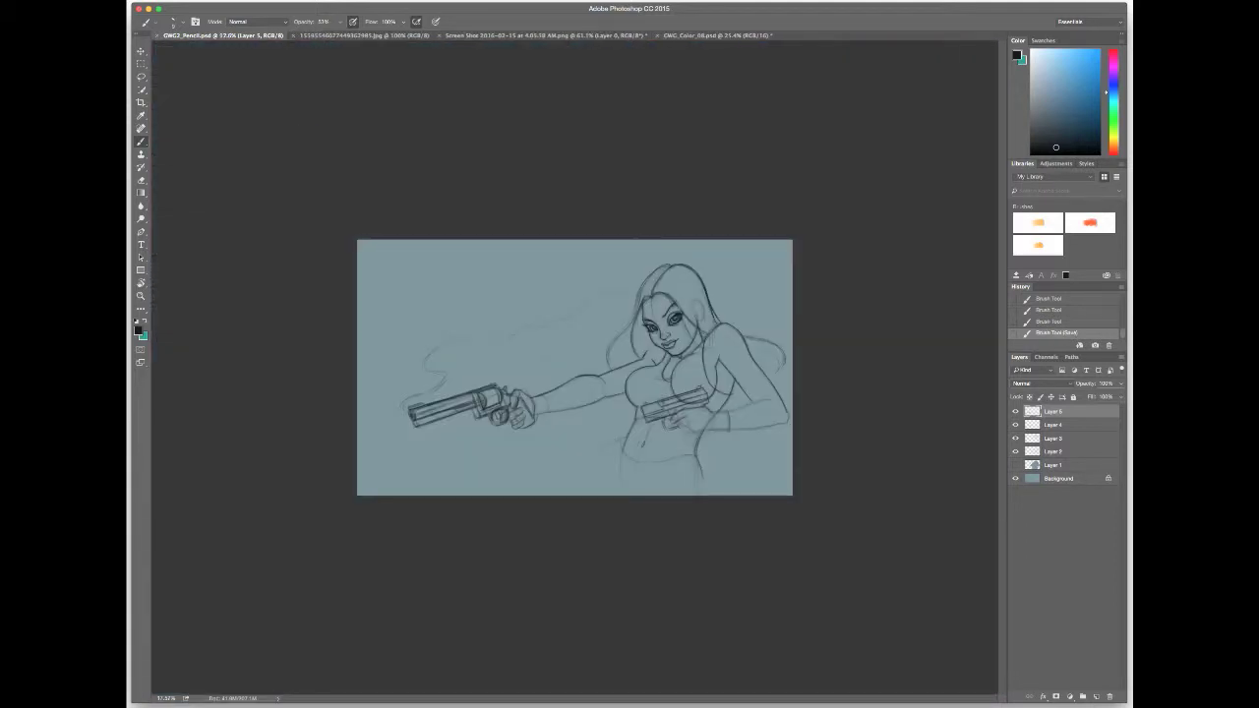
# Draw the second pistol's magazine base below the hand and define the fingers wrapped around its grip.
pyautogui.scroll(8, 733, 472)
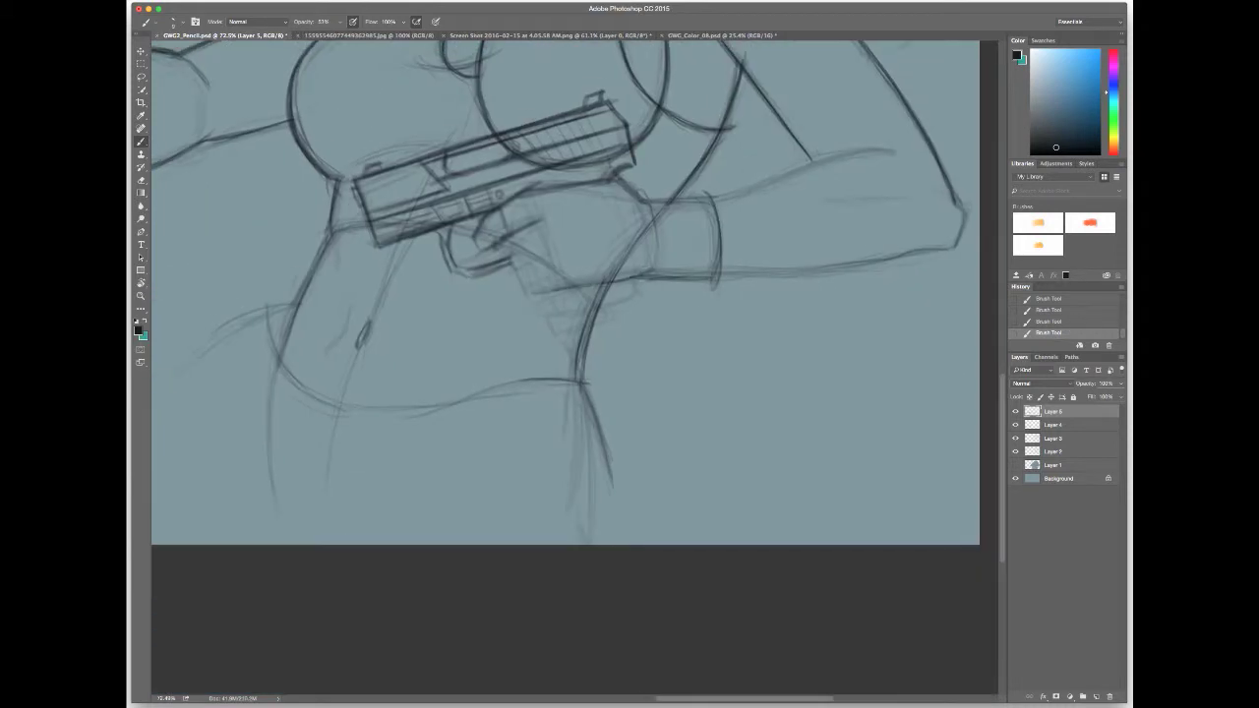
pyautogui.moveTo(551, 309)
pyautogui.mouseDown()
pyautogui.moveTo(635, 295)
pyautogui.moveTo(637, 281)
pyautogui.mouseUp()
pyautogui.moveTo(547, 291); pyautogui.dragTo(549, 311)
pyautogui.moveTo(551, 311)
pyautogui.mouseDown()
pyautogui.moveTo(636, 297)
pyautogui.moveTo(622, 288)
pyautogui.moveTo(615, 307)
pyautogui.moveTo(547, 327)
pyautogui.moveTo(636, 294)
pyautogui.mouseUp()
pyautogui.moveTo(521, 267)
pyautogui.mouseDown()
pyautogui.moveTo(549, 254)
pyautogui.moveTo(557, 272)
pyautogui.moveTo(551, 250)
pyautogui.mouseUp()
pyautogui.moveTo(510, 250); pyautogui.dragTo(541, 222)
pyautogui.moveTo(512, 282); pyautogui.dragTo(549, 256)
pyautogui.moveTo(522, 287)
pyautogui.mouseDown()
pyautogui.moveTo(557, 274)
pyautogui.moveTo(557, 287)
pyautogui.moveTo(612, 285)
pyautogui.mouseUp()
pyautogui.moveTo(589, 289); pyautogui.dragTo(655, 268)
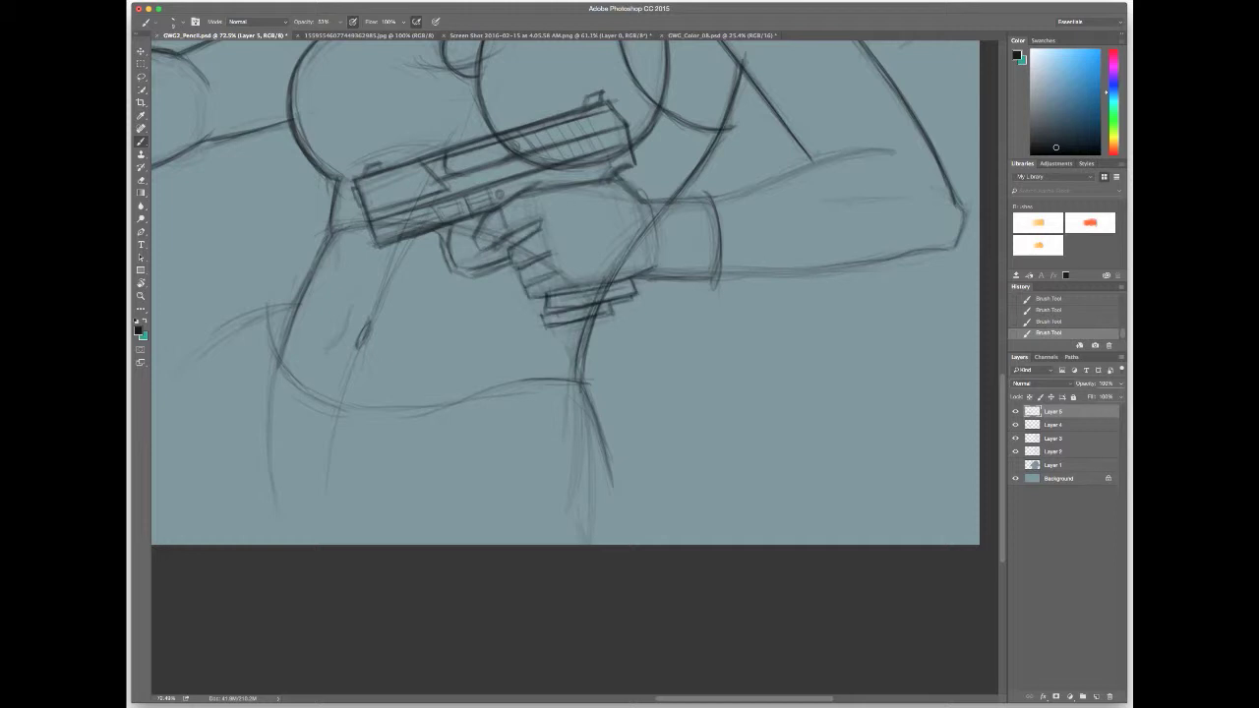
pyautogui.moveTo(530, 282); pyautogui.dragTo(556, 270)
pyautogui.hotkey('ctrl', '-')
pyautogui.hotkey('ctrl', '-')
pyautogui.hotkey('ctrl', '+')
pyautogui.hotkey('ctrl', '+')
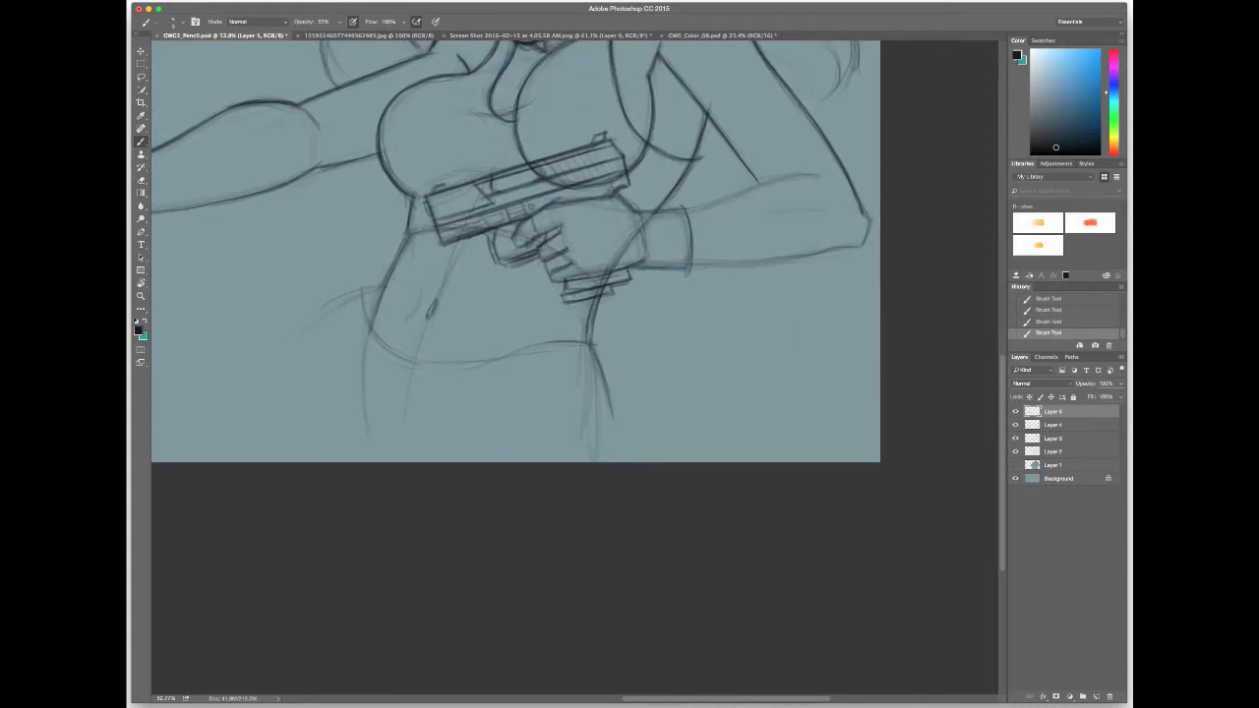
# Select Layer 3 and draw the outline and inner folds of the woman's ear.
pyautogui.hotkey('ctrl', '-')
pyautogui.hotkey('ctrl', '+')
pyautogui.hotkey('ctrl', '+')
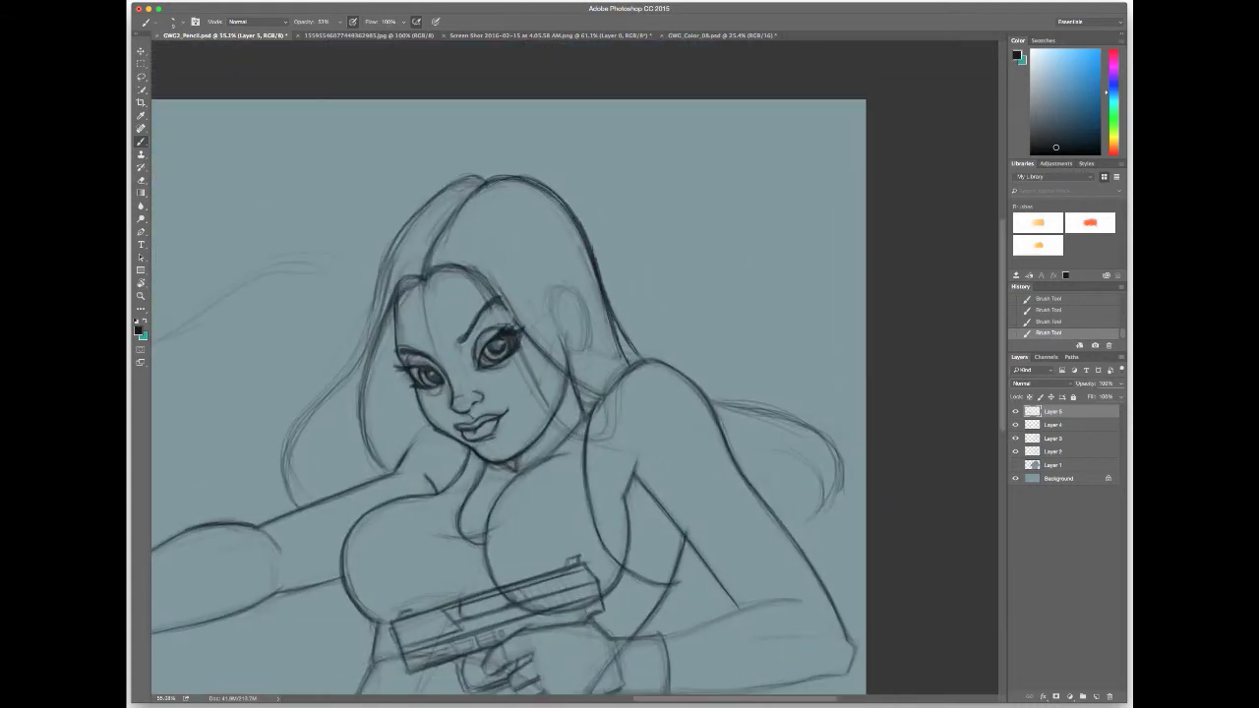
pyautogui.click(1053, 438)
pyautogui.moveTo(561, 313); pyautogui.dragTo(565, 284)
pyautogui.moveTo(565, 285)
pyautogui.mouseDown()
pyautogui.moveTo(585, 305)
pyautogui.moveTo(590, 344)
pyautogui.mouseUp()
pyautogui.moveTo(563, 293)
pyautogui.mouseDown()
pyautogui.moveTo(580, 311)
pyautogui.moveTo(569, 336)
pyautogui.mouseUp()
pyautogui.hotkey('ctrl', '-')
pyautogui.hotkey('ctrl', '-')
pyautogui.hotkey('ctrl', '+')
pyautogui.hotkey('ctrl', '+')
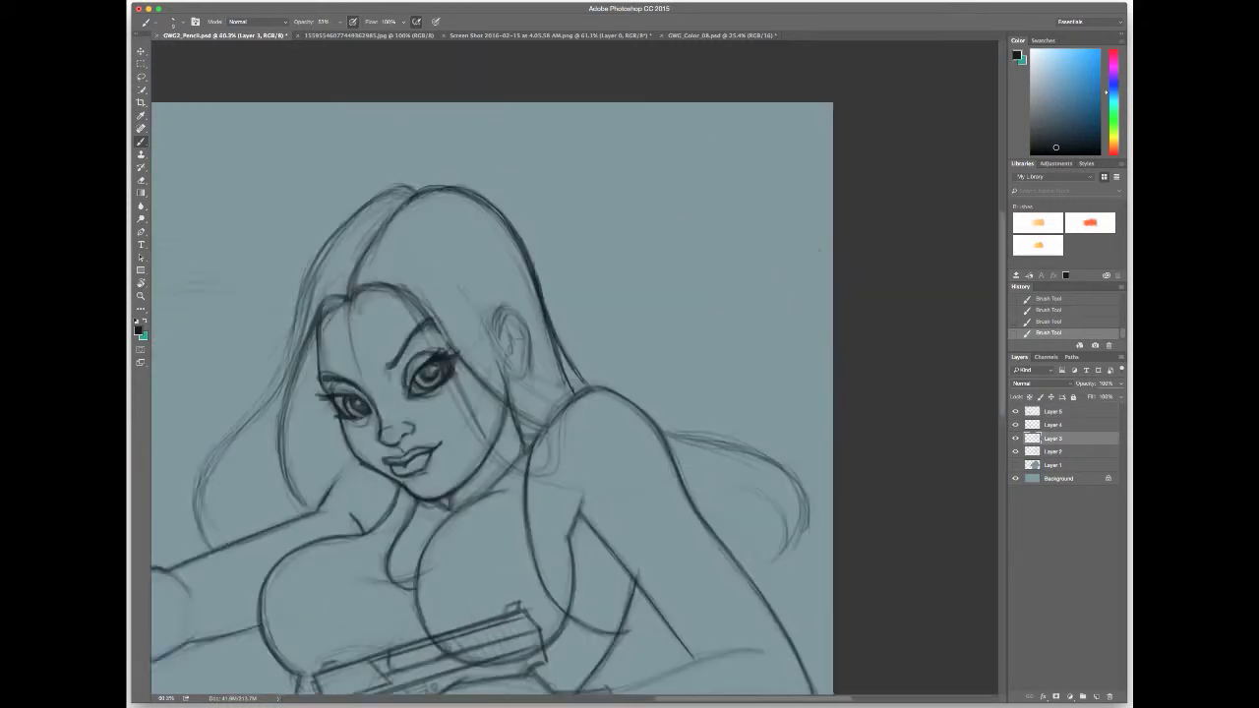
# Flip the canvas view horizontally and sketch flowing hair strands from the parting down past the ear.
pyautogui.hotkey('ctrl', 'alt', 'shift', 'h')
pyautogui.hscroll(-5, 576, 393)
pyautogui.moveTo(429, 197); pyautogui.dragTo(351, 271)
pyautogui.moveTo(490, 110); pyautogui.dragTo(419, 198)
pyautogui.moveTo(472, 146); pyautogui.dragTo(379, 269)
pyautogui.moveTo(455, 181); pyautogui.dragTo(404, 246)
pyautogui.moveTo(402, 250); pyautogui.dragTo(362, 281)
pyautogui.moveTo(403, 171); pyautogui.dragTo(380, 203)
pyautogui.moveTo(417, 175); pyautogui.dragTo(389, 236)
pyautogui.moveTo(429, 169)
pyautogui.mouseDown()
pyautogui.moveTo(354, 266)
pyautogui.moveTo(419, 187)
pyautogui.mouseUp()
pyautogui.moveTo(351, 214); pyautogui.dragTo(335, 249)
pyautogui.scroll(-2, 463, 225)
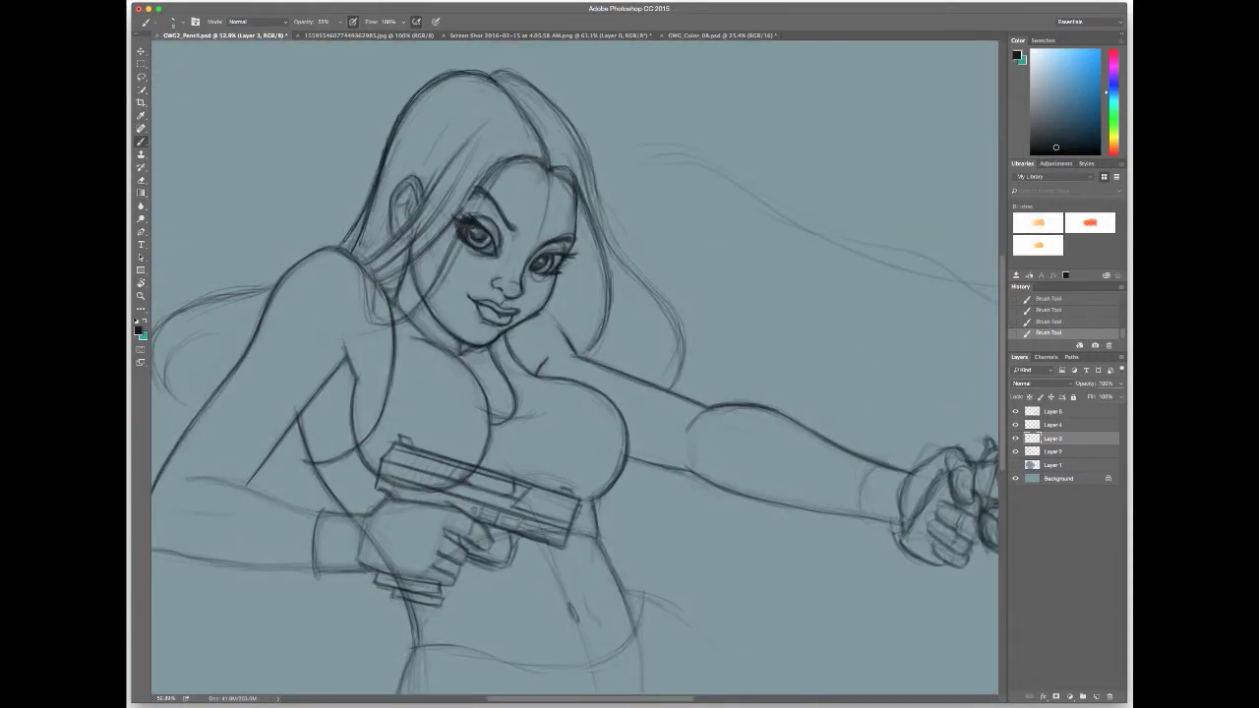
# Erase parts of the loose outer hair strands around the neck and shoulders, save, and return to the Brush tool.
pyautogui.scroll(-3, 482, 197)
pyautogui.scroll(3, 501, 315)
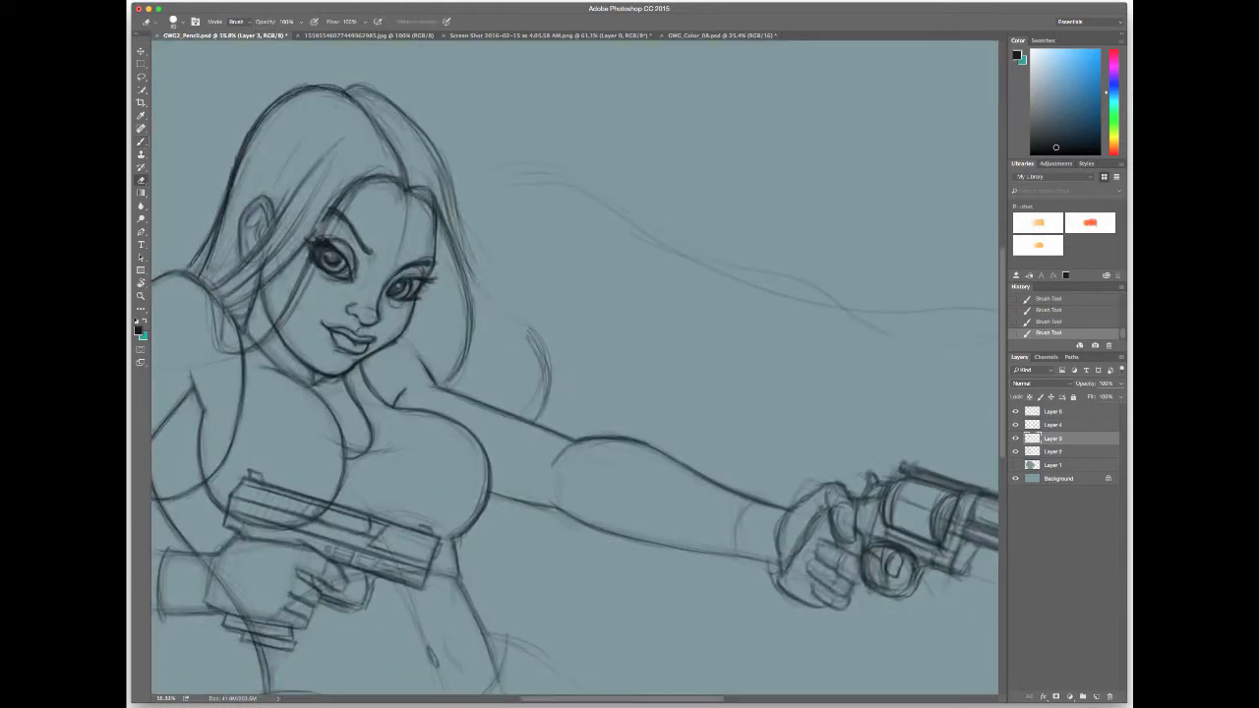
pyautogui.moveTo(449, 252); pyautogui.dragTo(482, 393)
pyautogui.moveTo(433, 340); pyautogui.dragTo(399, 378)
pyautogui.scroll(-3, 482, 334)
pyautogui.scroll(2, 305, 334)
pyautogui.hotkey('ctrl', 's')
pyautogui.scroll(2, 305, 335)
pyautogui.press('e')
pyautogui.moveTo(290, 328)
pyautogui.mouseDown()
pyautogui.moveTo(343, 321)
pyautogui.moveTo(301, 380)
pyautogui.mouseUp()
pyautogui.press('b')
pyautogui.scroll(-2, 301, 380)
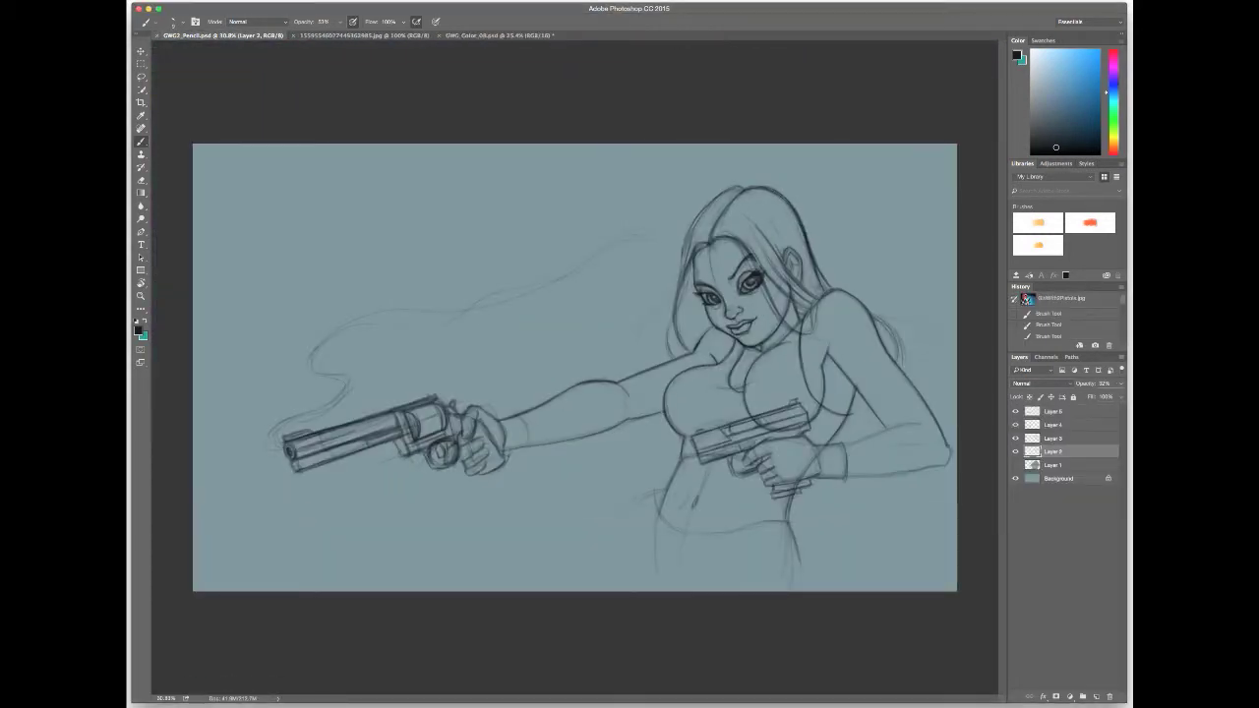
# Rough in the hip contours, trouser lines and belt band below the woman's waist on Layer 2.
pyautogui.hotkey('shift', 'b')
pyautogui.hotkey('shift', 'b')
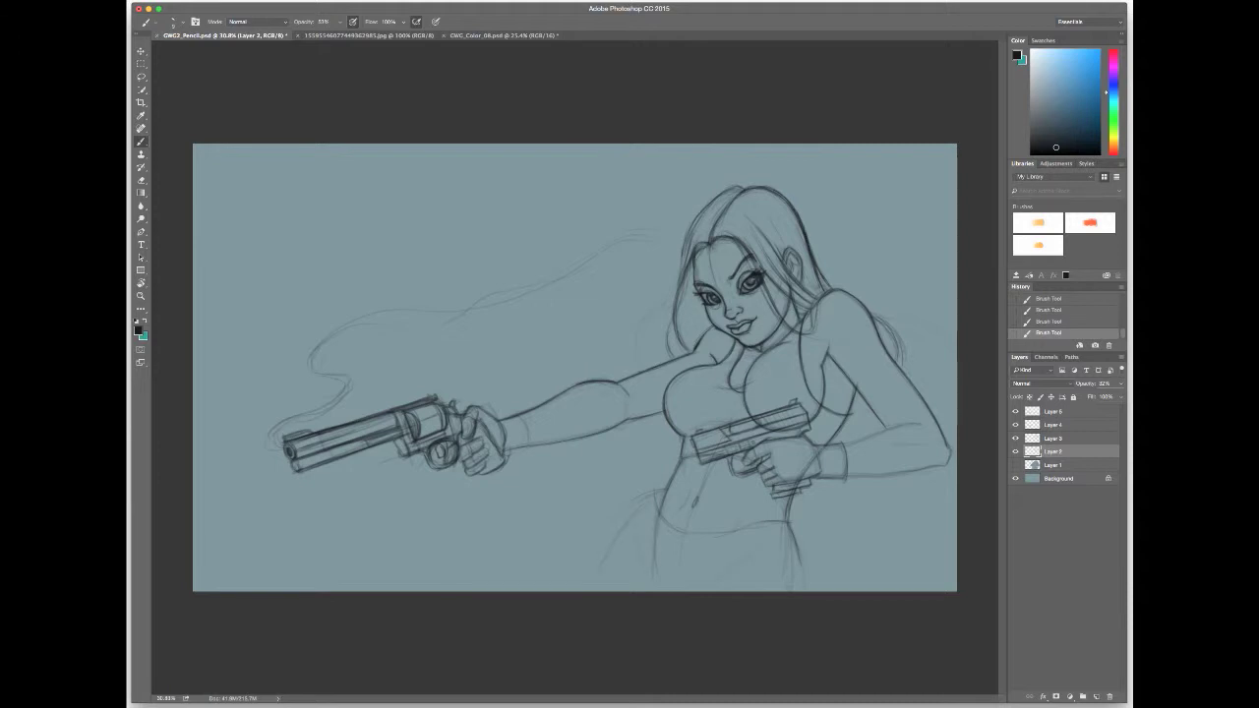
pyautogui.scroll(3, 945, 585)
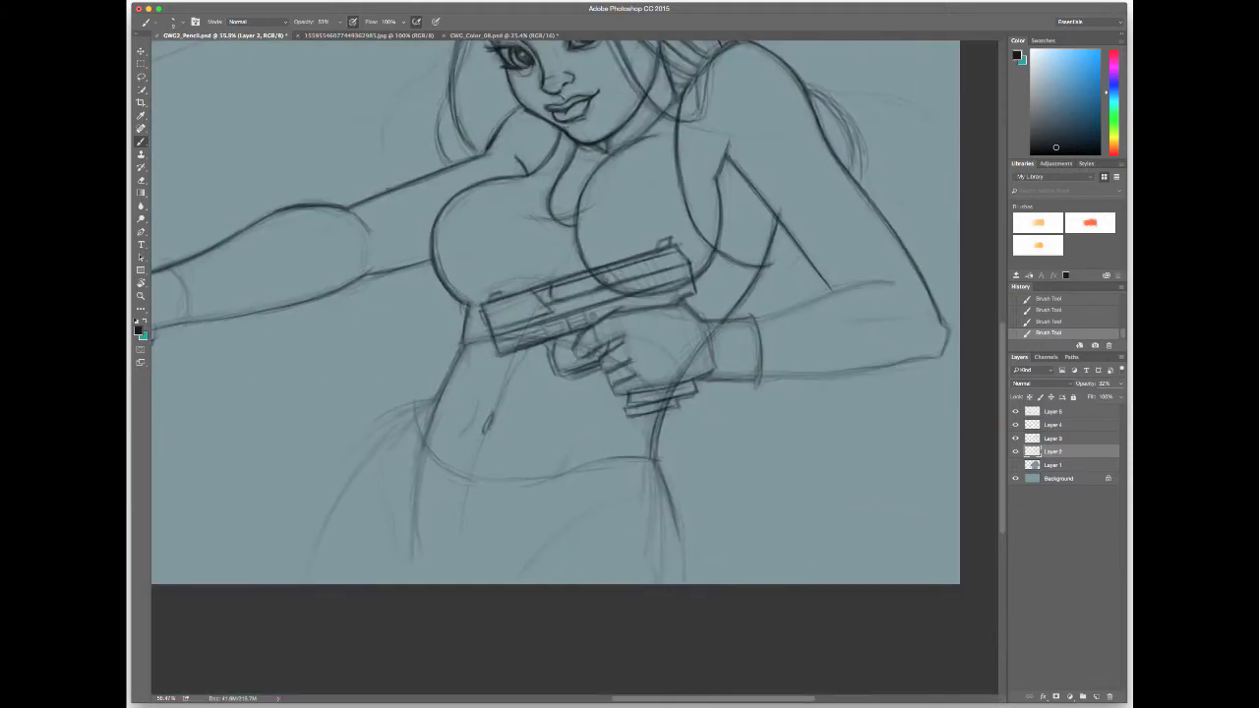
pyautogui.scroll(-3, 556, 313)
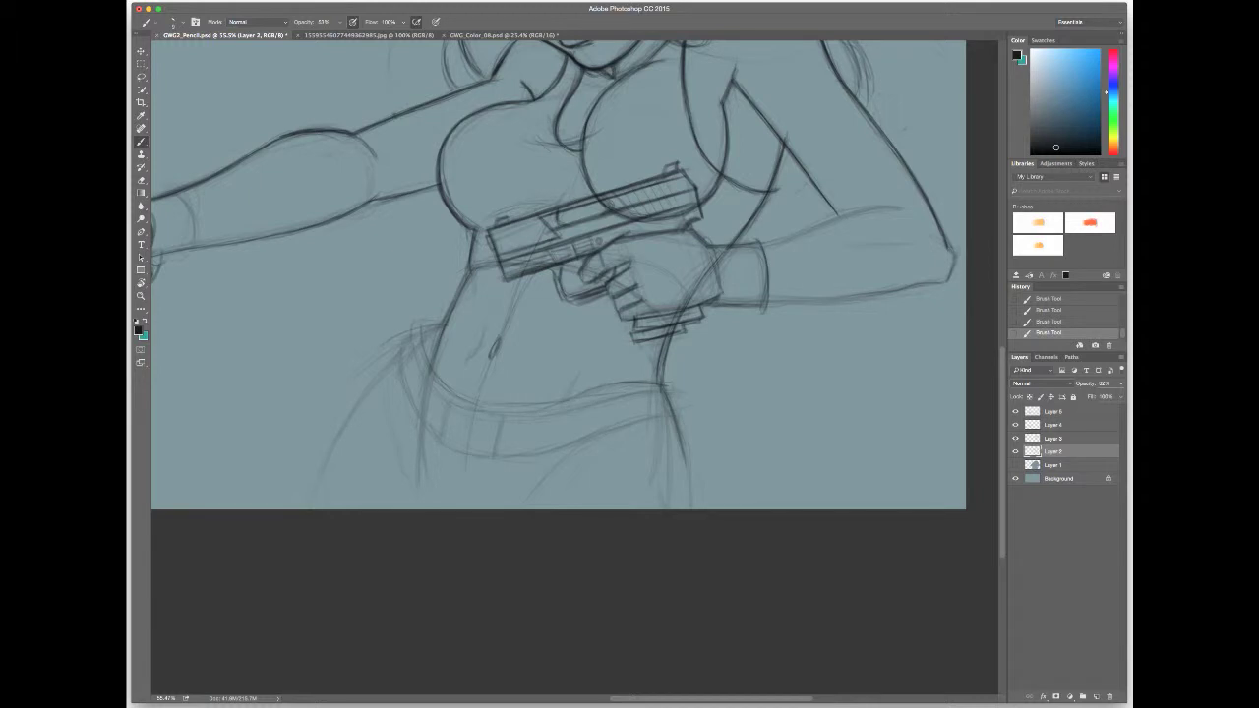
# Sketch rough belt loops and the loose pouch shapes on both hips, and save the file.
pyautogui.moveTo(370, 360); pyautogui.dragTo(335, 402)
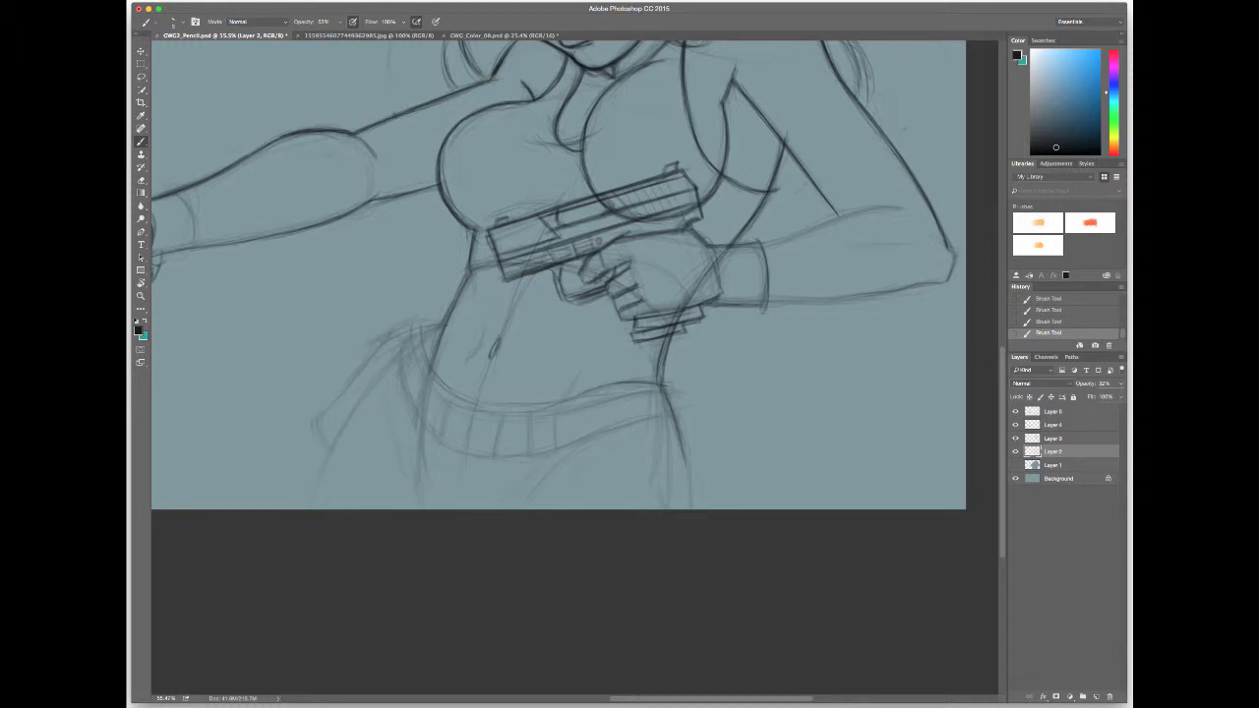
pyautogui.scroll(-1, 559, 275)
pyautogui.hscroll(1, 559, 274)
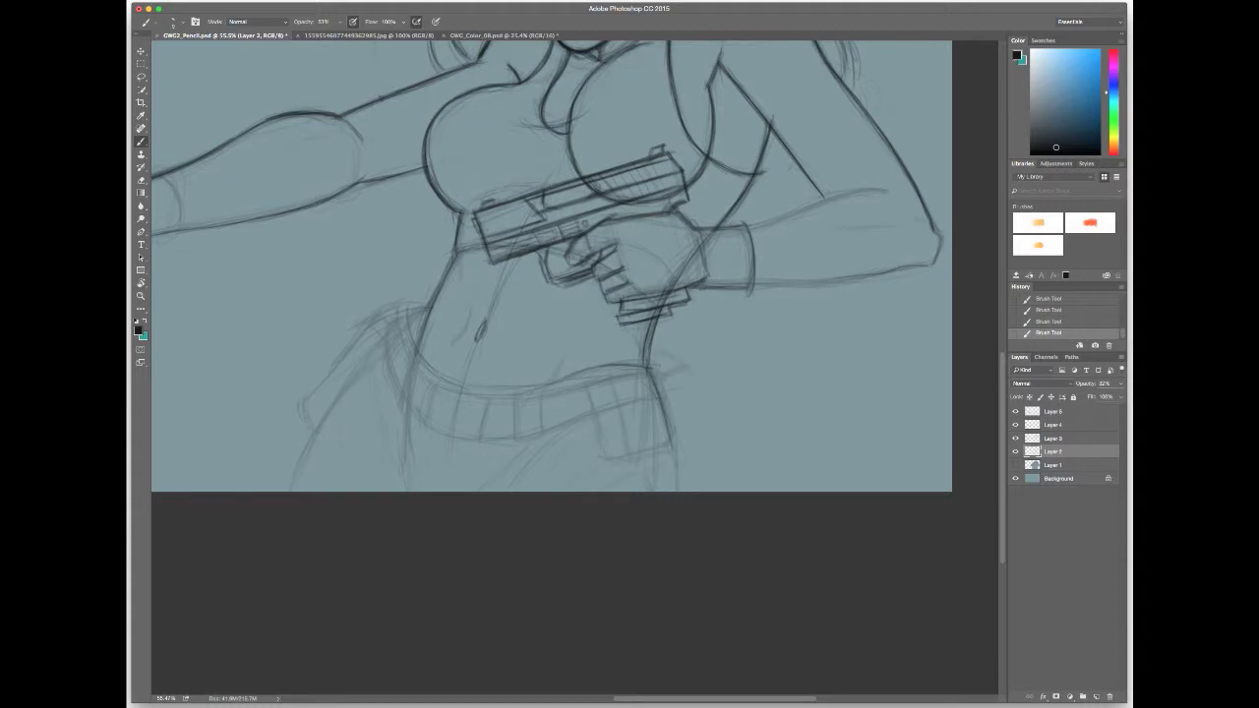
pyautogui.scroll(-3, 633, 377)
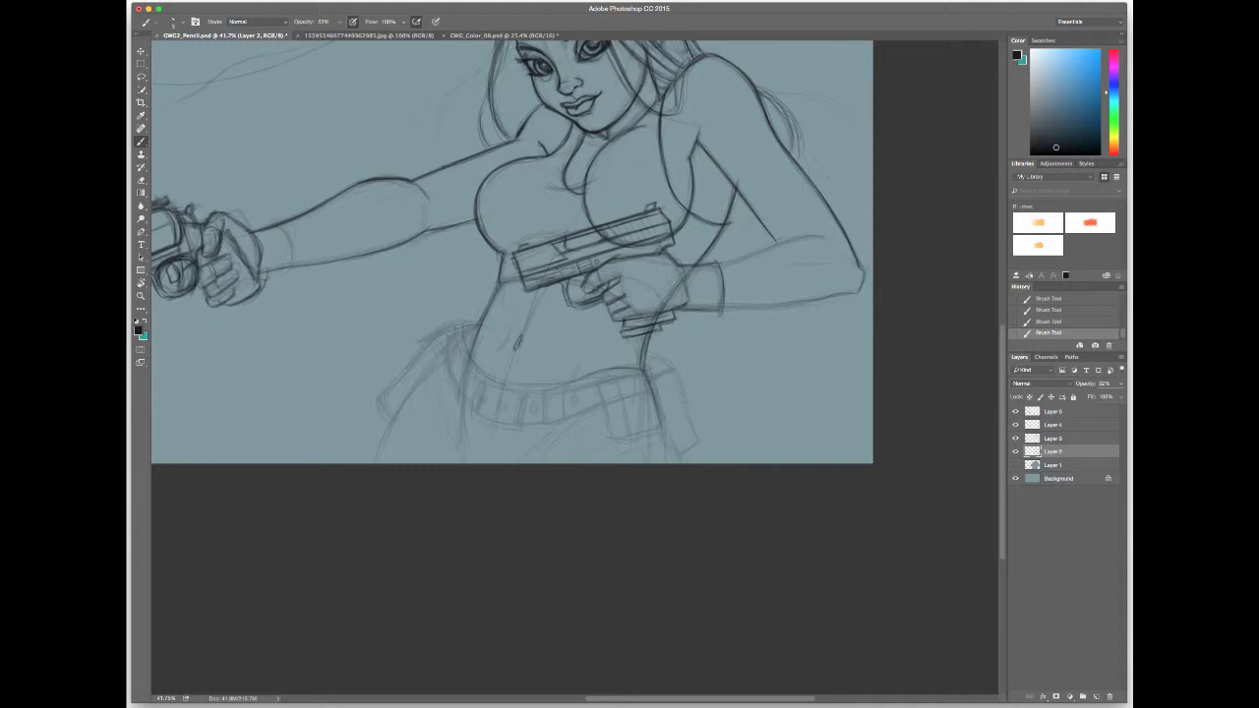
pyautogui.scroll(-2, 511, 315)
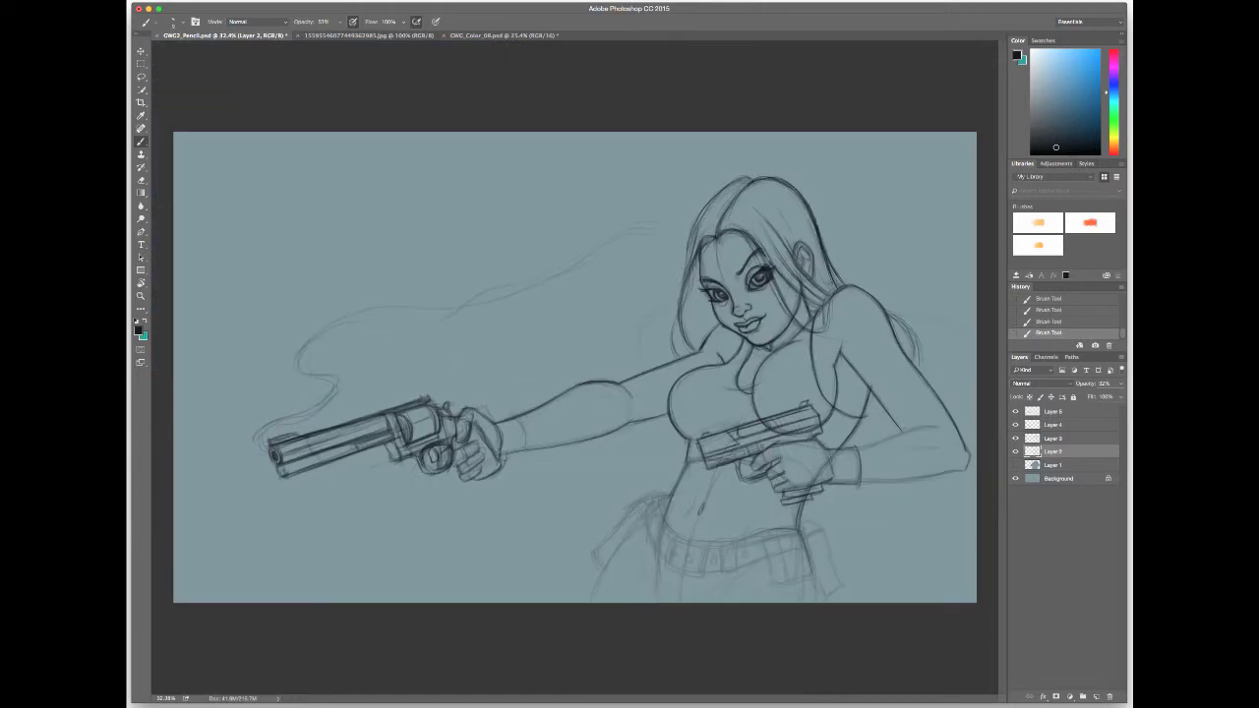
pyautogui.scroll(2, 511, 315)
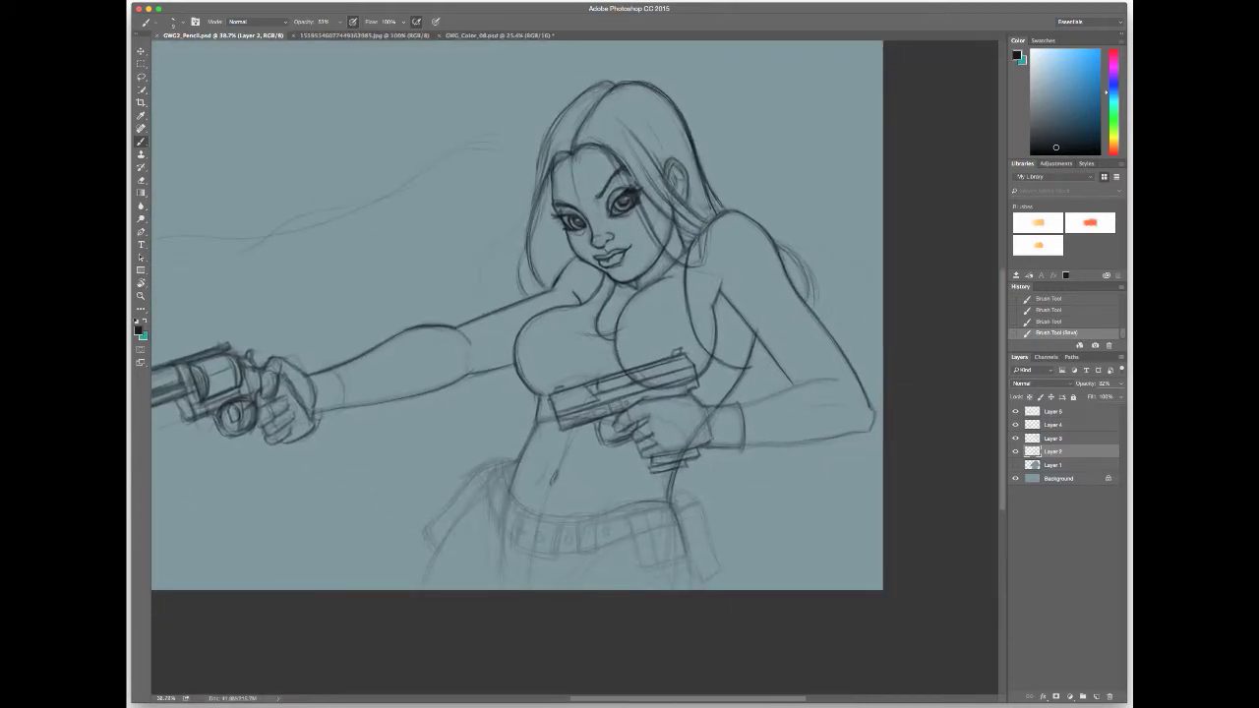
# Select Layer 3 and draw the rolled waistband of the trousers around the woman's hips.
pyautogui.hotkey('alt', ']')
pyautogui.scroll(2, 620, 394)
pyautogui.moveTo(476, 364)
pyautogui.mouseDown()
pyautogui.moveTo(563, 386)
pyautogui.moveTo(708, 356)
pyautogui.moveTo(610, 387)
pyautogui.mouseUp()
pyautogui.moveTo(458, 313); pyautogui.dragTo(460, 375)
pyautogui.moveTo(506, 395); pyautogui.dragTo(693, 372)
pyautogui.moveTo(698, 344); pyautogui.dragTo(706, 356)
pyautogui.moveTo(475, 290); pyautogui.dragTo(458, 328)
pyautogui.moveTo(535, 305); pyautogui.dragTo(527, 336)
pyautogui.moveTo(503, 254); pyautogui.dragTo(501, 285)
pyautogui.moveTo(500, 224); pyautogui.dragTo(501, 240)
pyautogui.moveTo(614, 352); pyautogui.dragTo(602, 376)
# Draw the rectangular belt buckle frame at the front of the waist and erase its stray lines.
pyautogui.scroll(3, 575, 374)
pyautogui.moveTo(531, 339); pyautogui.dragTo(620, 313)
pyautogui.moveTo(513, 268); pyautogui.dragTo(529, 336)
pyautogui.moveTo(610, 236); pyautogui.dragTo(628, 307)
pyautogui.moveTo(523, 356); pyautogui.dragTo(630, 315)
pyautogui.moveTo(512, 264); pyautogui.dragTo(521, 355)
pyautogui.moveTo(596, 242); pyautogui.dragTo(634, 314)
pyautogui.moveTo(536, 338); pyautogui.dragTo(618, 301)
pyautogui.press('e')
pyautogui.moveTo(539, 342); pyautogui.dragTo(625, 301)
pyautogui.moveTo(623, 252)
pyautogui.mouseDown()
pyautogui.moveTo(629, 313)
pyautogui.moveTo(609, 287)
pyautogui.mouseUp()
# Add the eyelets, belt loops and hip folds around the buckle, and save the file.
pyautogui.press('b')
pyautogui.moveTo(551, 324); pyautogui.dragTo(635, 246)
pyautogui.moveTo(718, 238); pyautogui.dragTo(679, 258)
pyautogui.moveTo(610, 191)
pyautogui.mouseDown()
pyautogui.moveTo(594, 278)
pyautogui.moveTo(608, 246)
pyautogui.mouseUp()
pyautogui.moveTo(600, 191); pyautogui.dragTo(683, 167)
pyautogui.moveTo(687, 191)
pyautogui.mouseDown()
pyautogui.moveTo(702, 206)
pyautogui.moveTo(648, 232)
pyautogui.mouseUp()
pyautogui.moveTo(569, 209)
pyautogui.mouseDown()
pyautogui.moveTo(566, 236)
pyautogui.moveTo(466, 394)
pyautogui.mouseUp()
pyautogui.moveTo(547, 301); pyautogui.dragTo(569, 364)
pyautogui.moveTo(570, 257)
pyautogui.mouseDown()
pyautogui.moveTo(602, 321)
pyautogui.moveTo(552, 368)
pyautogui.moveTo(601, 356)
pyautogui.mouseUp()
pyautogui.moveTo(568, 262); pyautogui.dragTo(556, 297)
pyautogui.moveTo(602, 250); pyautogui.dragTo(586, 282)
pyautogui.moveTo(570, 359); pyautogui.dragTo(549, 385)
pyautogui.moveTo(600, 250); pyautogui.dragTo(584, 297)
pyautogui.moveTo(582, 222); pyautogui.dragTo(532, 291)
pyautogui.moveTo(547, 297); pyautogui.dragTo(531, 324)
pyautogui.moveTo(525, 279); pyautogui.dragTo(506, 303)
pyautogui.moveTo(557, 191); pyautogui.dragTo(543, 214)
pyautogui.moveTo(545, 238); pyautogui.dragTo(537, 257)
pyautogui.scroll(-5, 576, 364)
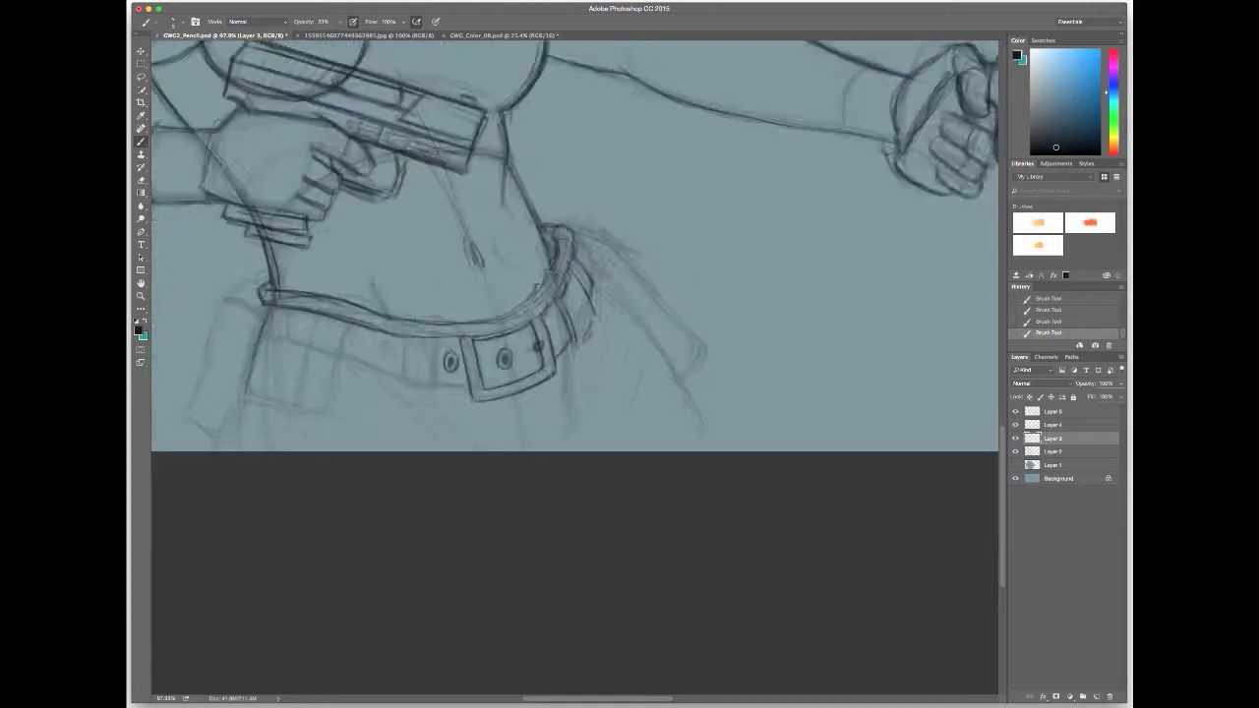
pyautogui.hotkey('ctrl', 's')
# Draw another belt eyelet, the belt's lower edge and loop, and a trouser crease below the buckle.
pyautogui.scroll(5, 576, 364)
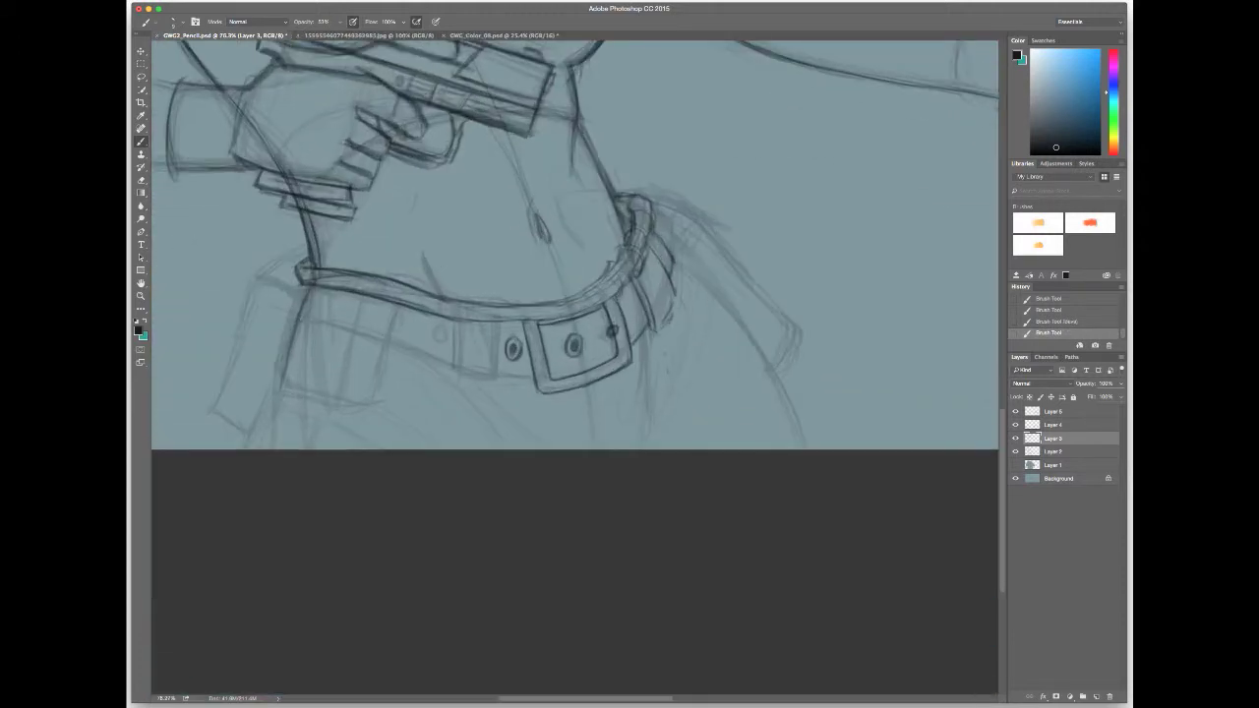
pyautogui.moveTo(430, 327); pyautogui.dragTo(428, 328)
pyautogui.moveTo(671, 364); pyautogui.dragTo(645, 449)
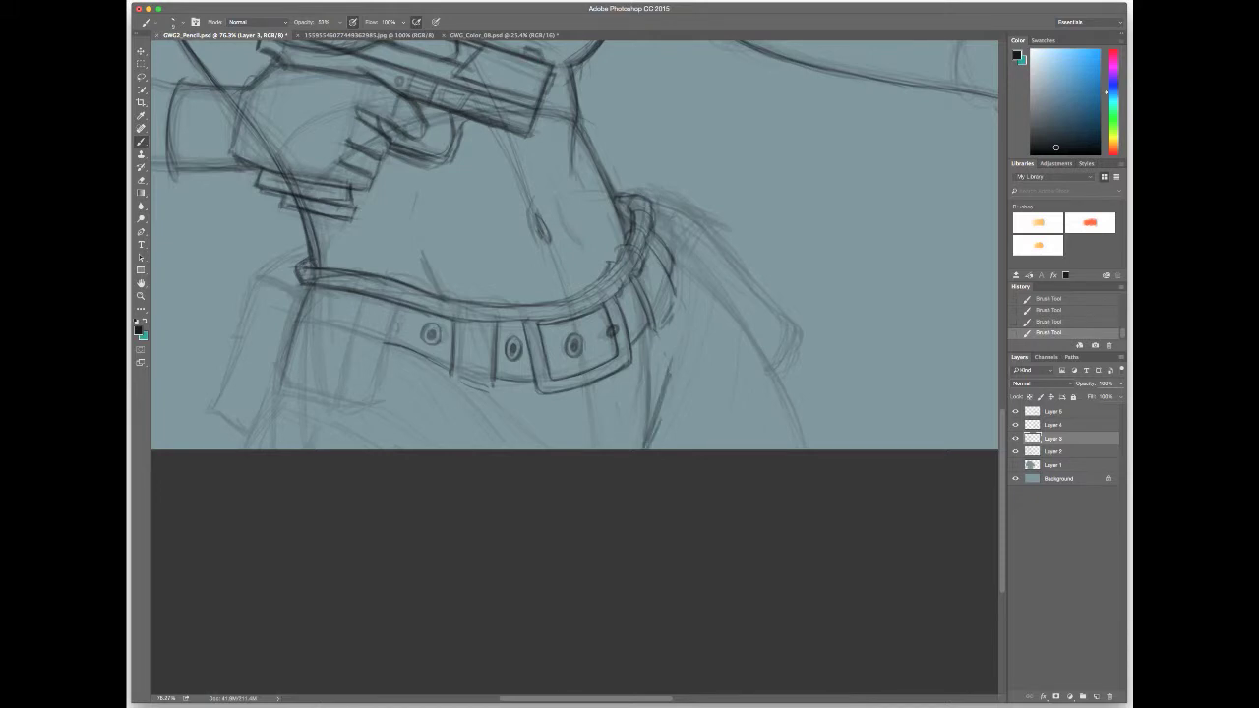
pyautogui.hotkey('ctrl', '0')
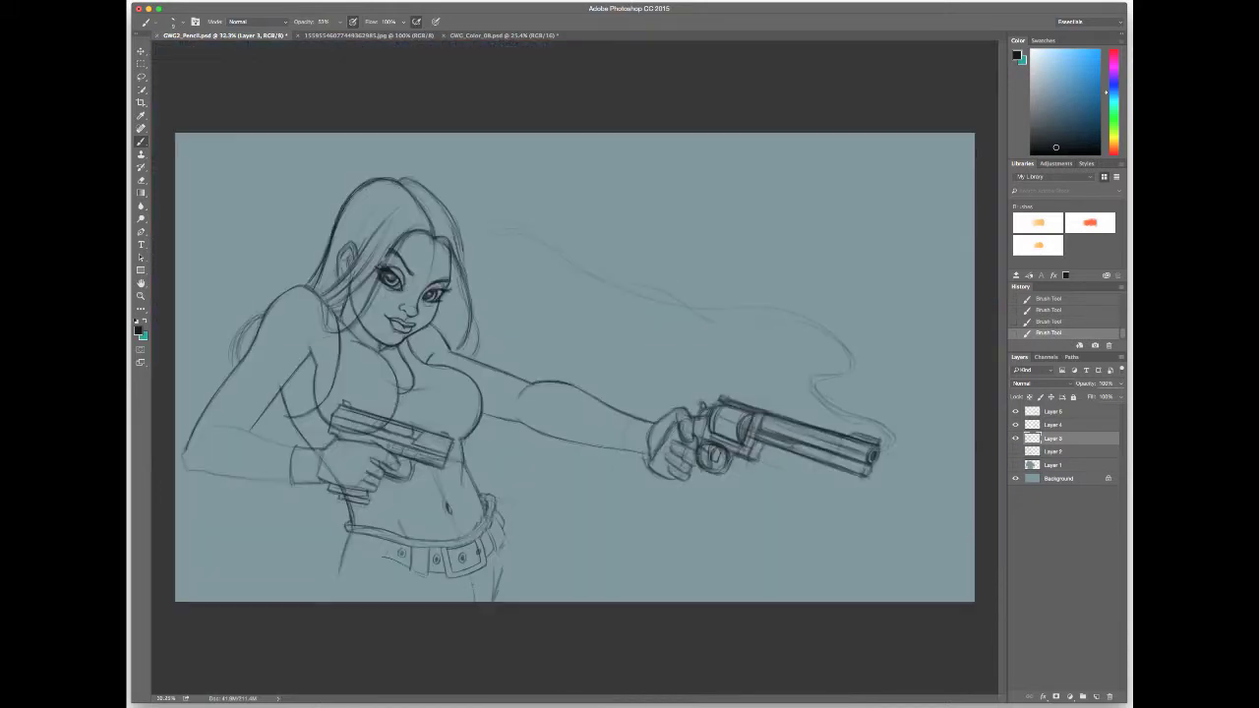
# Flip the canvas horizontally and draw the belt pouch with its flap and buckle below the second pistol.
pyautogui.hotkey('ctrl', 'shift', 'h')
pyautogui.hotkey('ctrl', '+')
pyautogui.hotkey('ctrl', '-')
pyautogui.hotkey('ctrl', 'z')
pyautogui.scroll(2, 576, 245)
pyautogui.moveTo(448, 270)
pyautogui.mouseDown()
pyautogui.moveTo(486, 276)
pyautogui.moveTo(492, 325)
pyautogui.mouseUp()
pyautogui.moveTo(552, 258); pyautogui.dragTo(565, 298)
pyautogui.moveTo(498, 324)
pyautogui.mouseDown()
pyautogui.moveTo(561, 311)
pyautogui.moveTo(522, 342)
pyautogui.mouseUp()
pyautogui.moveTo(516, 305)
pyautogui.mouseDown()
pyautogui.moveTo(561, 305)
pyautogui.moveTo(557, 341)
pyautogui.mouseUp()
pyautogui.moveTo(526, 344)
pyautogui.mouseDown()
pyautogui.moveTo(547, 341)
pyautogui.moveTo(538, 320)
pyautogui.moveTo(553, 360)
pyautogui.mouseUp()
pyautogui.moveTo(496, 325); pyautogui.dragTo(515, 326)
pyautogui.moveTo(445, 281); pyautogui.dragTo(471, 390)
pyautogui.moveTo(463, 305); pyautogui.dragTo(510, 399)
pyautogui.moveTo(472, 390); pyautogui.dragTo(513, 406)
pyautogui.moveTo(495, 327); pyautogui.dragTo(513, 405)
pyautogui.moveTo(463, 348)
pyautogui.mouseDown()
pyautogui.moveTo(470, 391)
pyautogui.moveTo(585, 385)
pyautogui.mouseUp()
pyautogui.moveTo(568, 321); pyautogui.dragTo(583, 391)
pyautogui.moveTo(557, 254); pyautogui.dragTo(563, 301)
pyautogui.moveTo(568, 301); pyautogui.dragTo(584, 387)
# Sketch curved fabric folds across the trousers beneath the belt and pouch, and save the file.
pyautogui.moveTo(550, 325); pyautogui.dragTo(615, 260)
pyautogui.moveTo(448, 382); pyautogui.dragTo(531, 325)
pyautogui.moveTo(539, 378); pyautogui.dragTo(657, 331)
pyautogui.moveTo(641, 356); pyautogui.dragTo(675, 317)
pyautogui.moveTo(521, 385); pyautogui.dragTo(587, 343)
pyautogui.moveTo(653, 344); pyautogui.dragTo(679, 324)
pyautogui.moveTo(590, 382); pyautogui.dragTo(688, 351)
pyautogui.moveTo(586, 378); pyautogui.dragTo(685, 340)
pyautogui.moveTo(407, 386); pyautogui.dragTo(513, 262)
pyautogui.moveTo(362, 236); pyautogui.dragTo(409, 222)
pyautogui.moveTo(441, 230); pyautogui.dragTo(496, 218)
pyautogui.moveTo(330, 230); pyautogui.dragTo(352, 208)
pyautogui.moveTo(273, 226)
pyautogui.mouseDown()
pyautogui.moveTo(315, 193)
pyautogui.moveTo(339, 200)
pyautogui.mouseUp()
pyautogui.moveTo(346, 212)
pyautogui.mouseDown()
pyautogui.moveTo(405, 208)
pyautogui.moveTo(624, 161)
pyautogui.mouseUp()
pyautogui.moveTo(242, 108); pyautogui.dragTo(244, 88)
pyautogui.scroll(-5, 442, 256)
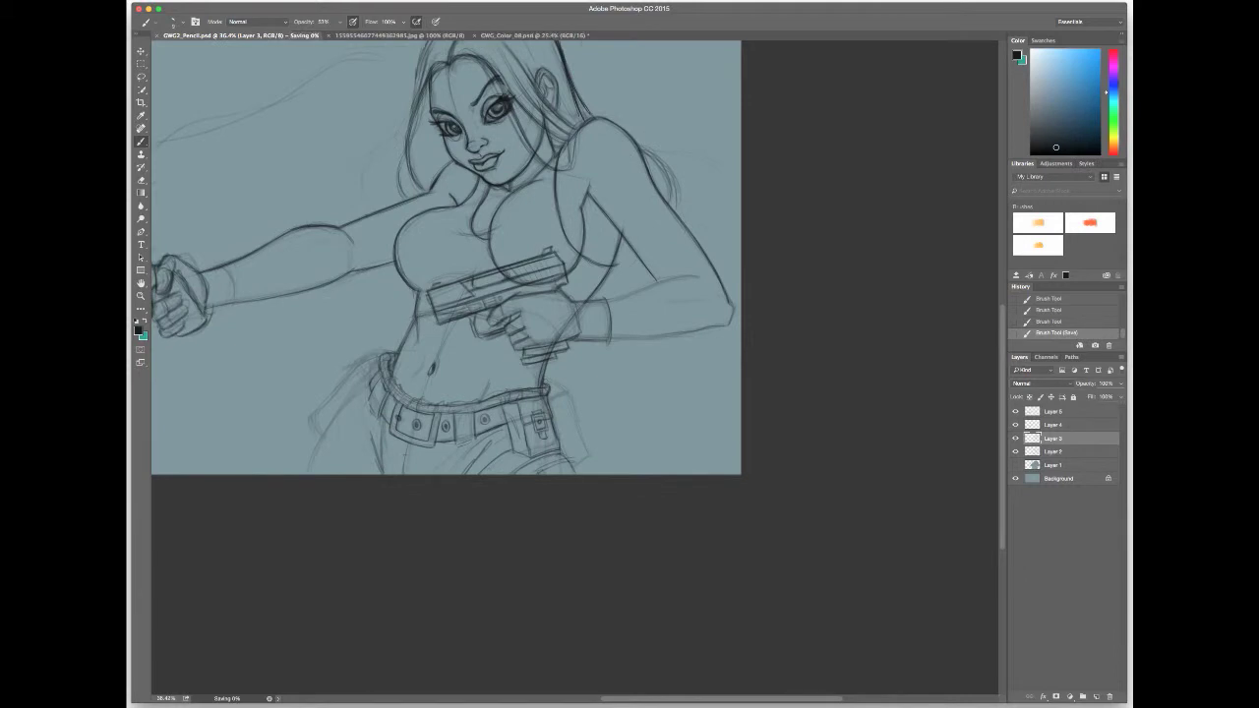
# Draw the segmented strap with its oval opening and the outer thigh contour on the far hip, and save.
pyautogui.scroll(3, 578, 288)
pyautogui.moveTo(459, 287); pyautogui.dragTo(494, 413)
pyautogui.moveTo(451, 283)
pyautogui.mouseDown()
pyautogui.moveTo(427, 313)
pyautogui.moveTo(458, 409)
pyautogui.mouseUp()
pyautogui.moveTo(449, 283)
pyautogui.mouseDown()
pyautogui.moveTo(421, 325)
pyautogui.moveTo(453, 329)
pyautogui.mouseUp()
pyautogui.moveTo(458, 280); pyautogui.dragTo(496, 413)
pyautogui.moveTo(488, 260); pyautogui.dragTo(458, 293)
pyautogui.moveTo(494, 246); pyautogui.dragTo(473, 285)
pyautogui.moveTo(760, 293); pyautogui.dragTo(757, 315)
pyautogui.moveTo(421, 332); pyautogui.dragTo(378, 415)
pyautogui.moveTo(447, 305)
pyautogui.mouseDown()
pyautogui.moveTo(427, 329)
pyautogui.moveTo(462, 369)
pyautogui.moveTo(417, 370)
pyautogui.moveTo(486, 414)
pyautogui.mouseUp()
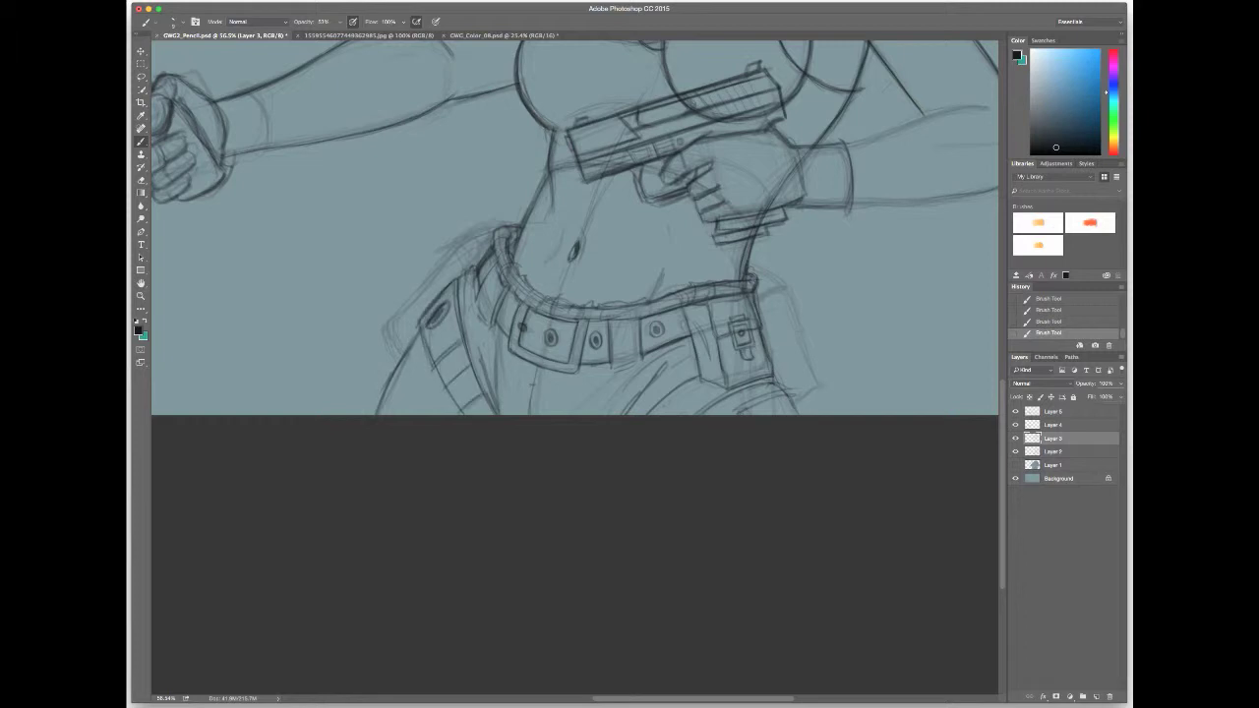
pyautogui.scroll(-3, 574, 295)
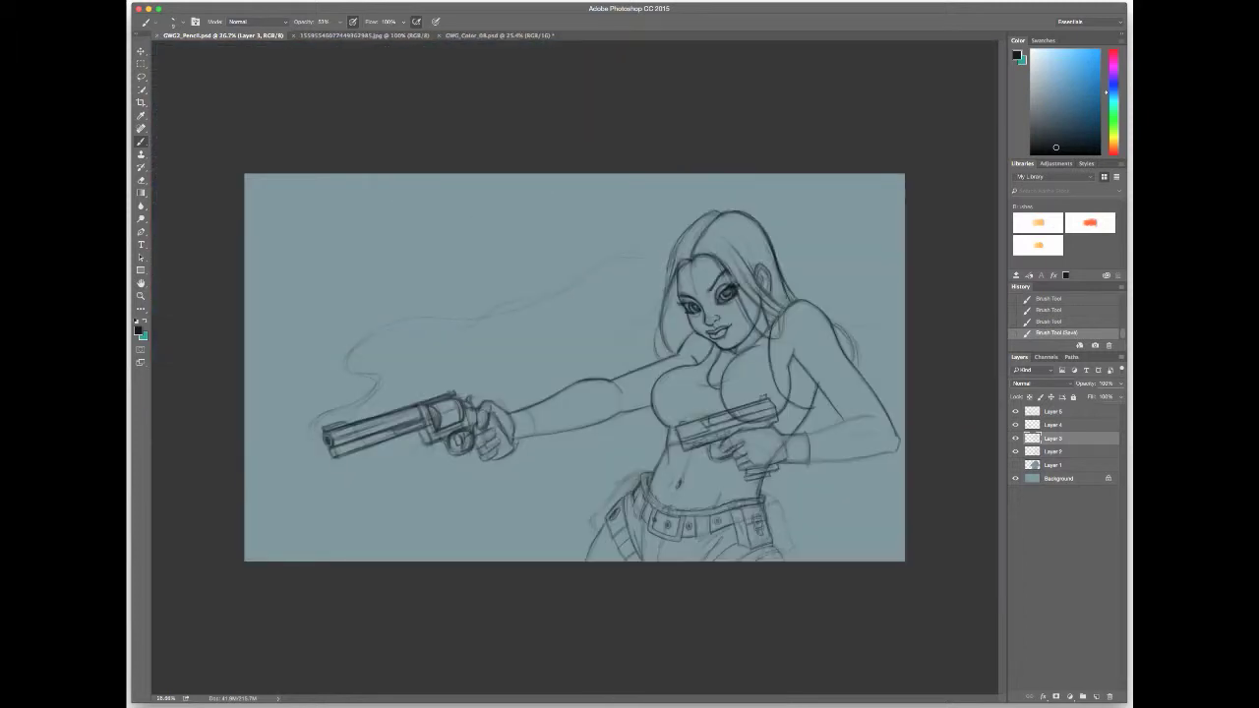
# Outline the angled flap that sticks out behind the segmented strap on the far hip.
pyautogui.scroll(3, 742, 556)
pyautogui.moveTo(462, 350)
pyautogui.mouseDown()
pyautogui.moveTo(427, 403)
pyautogui.moveTo(513, 322)
pyautogui.mouseUp()
pyautogui.moveTo(481, 337); pyautogui.dragTo(514, 319)
pyautogui.moveTo(464, 354); pyautogui.dragTo(380, 447)
pyautogui.scroll(-1, 575, 295)
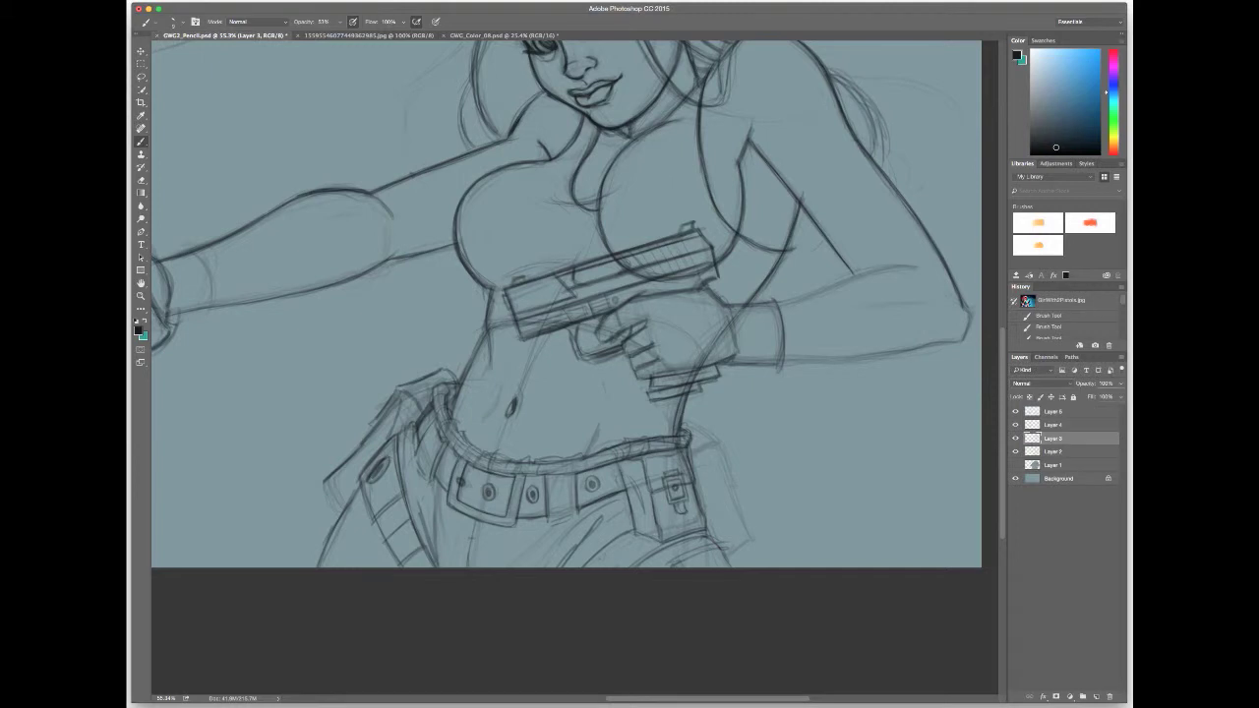
# Erase the old buckle on the belt pouch and redraw the pouch's flap and side edges.
pyautogui.scroll(2, 487, 335)
pyautogui.press('e')
pyautogui.moveTo(506, 303); pyautogui.dragTo(464, 384)
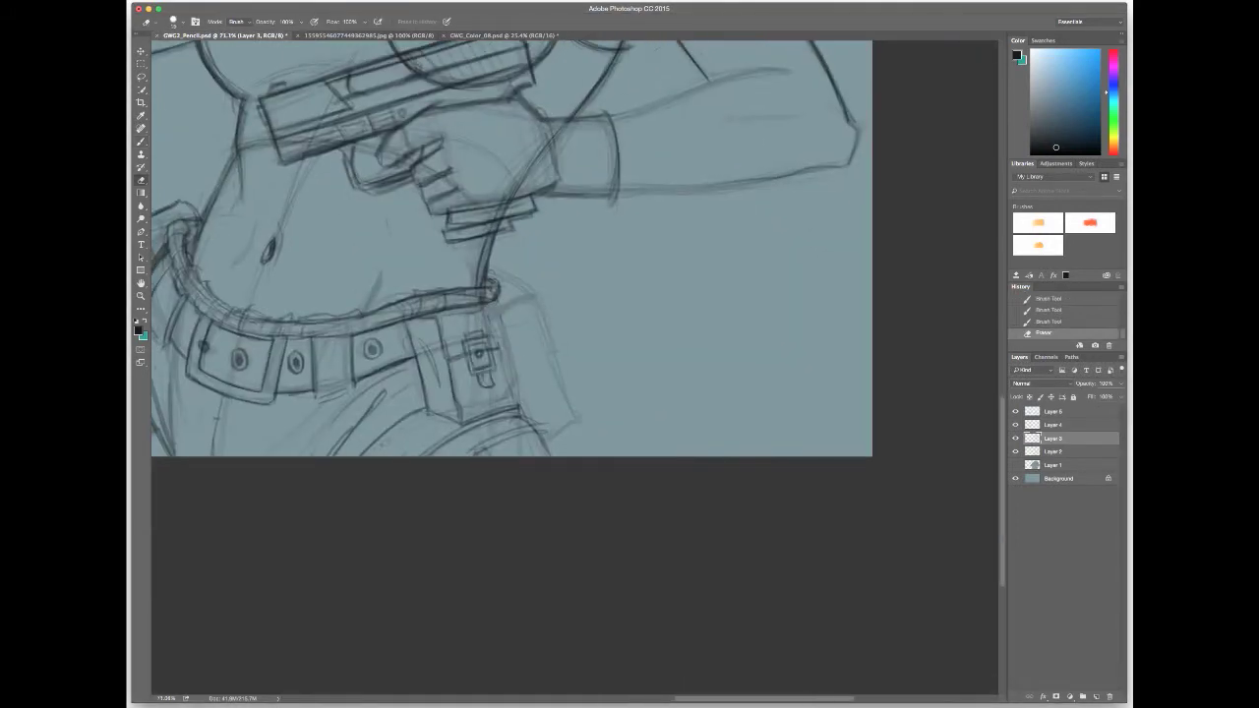
pyautogui.press('b')
pyautogui.moveTo(517, 305); pyautogui.dragTo(518, 346)
pyautogui.moveTo(479, 362); pyautogui.dragTo(457, 360)
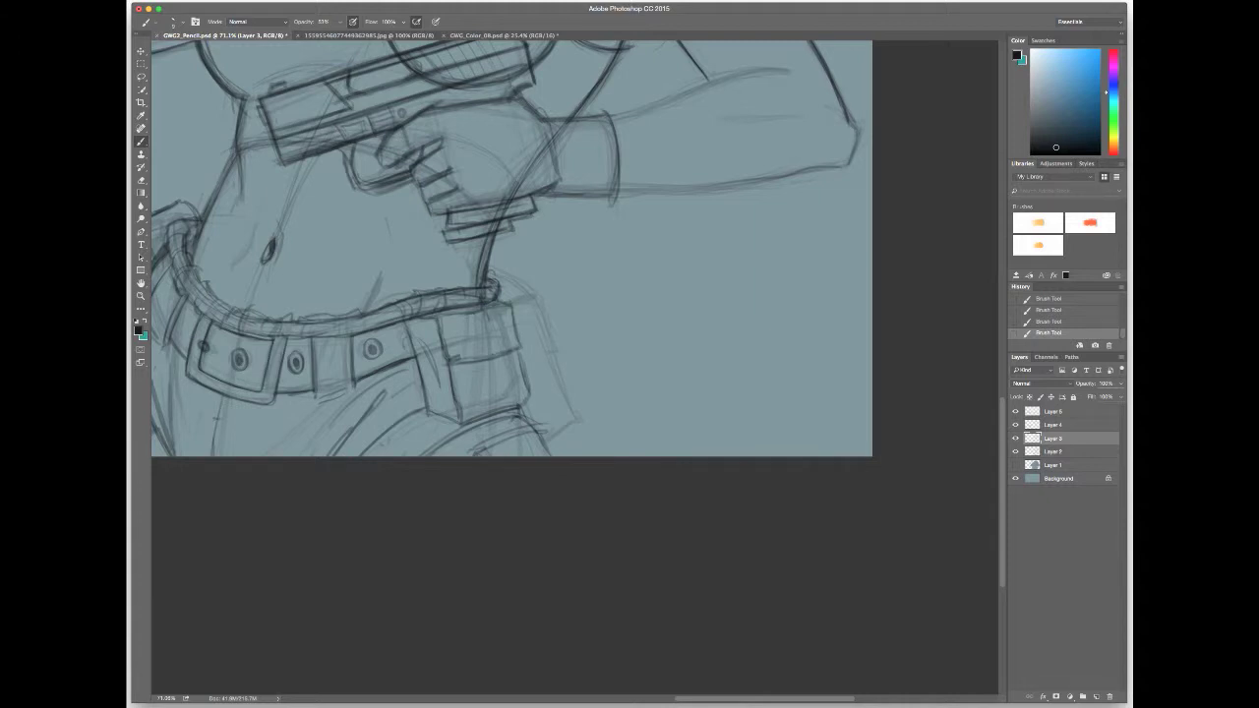
pyautogui.moveTo(526, 412)
pyautogui.mouseDown()
pyautogui.moveTo(547, 449)
pyautogui.moveTo(531, 433)
pyautogui.mouseUp()
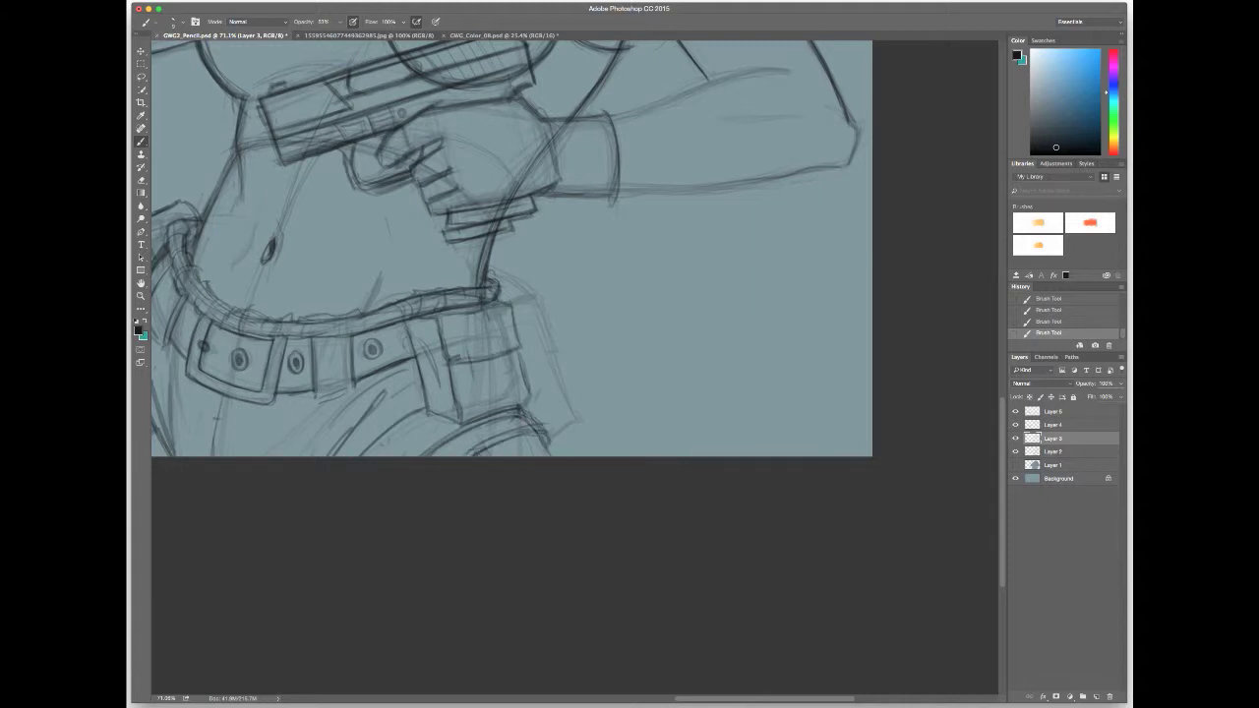
pyautogui.moveTo(450, 346); pyautogui.dragTo(464, 358)
pyautogui.moveTo(511, 325)
pyautogui.mouseDown()
pyautogui.moveTo(512, 384)
pyautogui.moveTo(502, 340)
pyautogui.mouseUp()
# Draw a new square buckle with a centre stud and strap end on the belt pouch.
pyautogui.press('e')
pyautogui.press('b')
pyautogui.moveTo(500, 349); pyautogui.dragTo(502, 379)
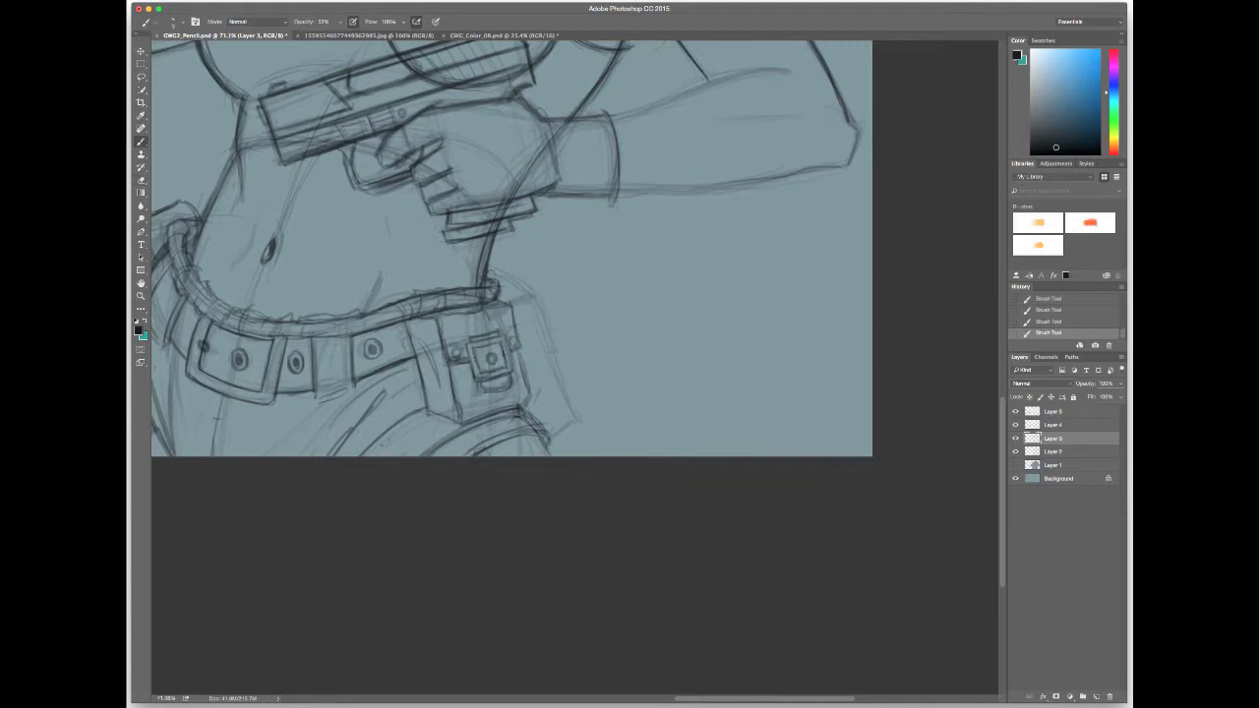
pyautogui.scroll(-5, 511, 249)
pyautogui.scroll(5, 511, 249)
# Draw the second pouch behind the buckled one, with its open top, side edge and lower corner.
pyautogui.moveTo(537, 294); pyautogui.dragTo(518, 313)
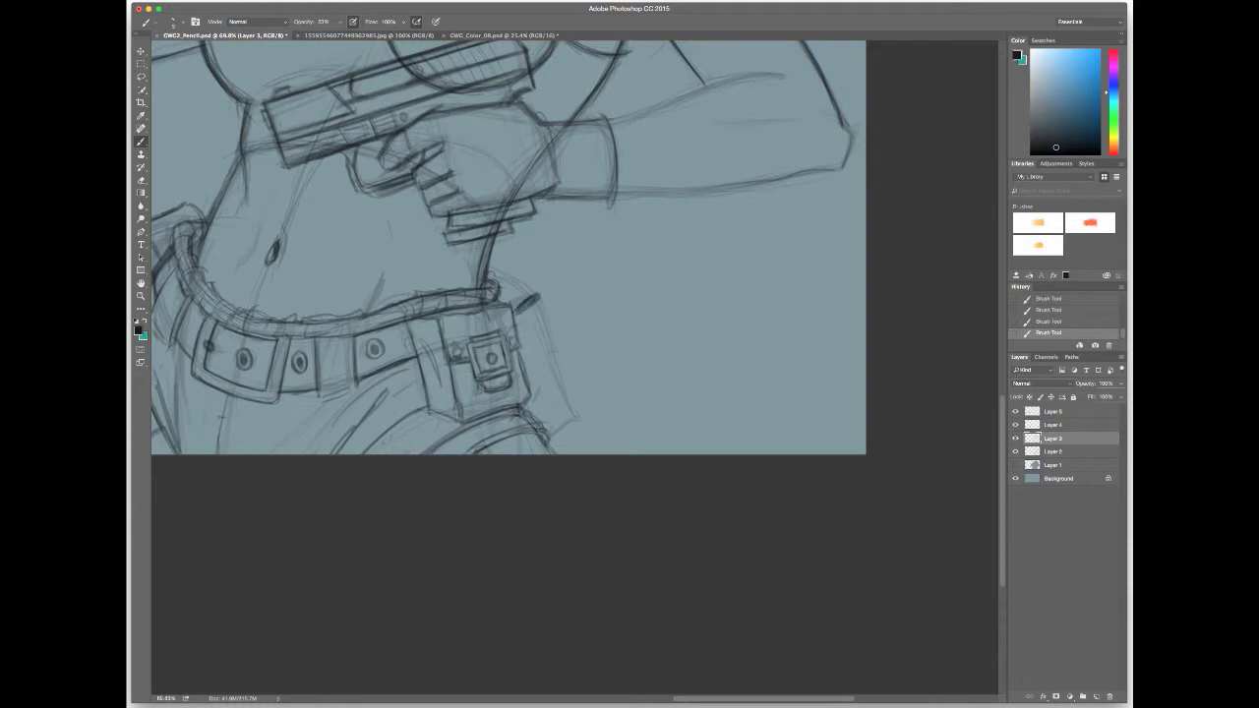
pyautogui.scroll(-3, 511, 249)
pyautogui.moveTo(596, 329); pyautogui.dragTo(569, 345)
pyautogui.moveTo(560, 203)
pyautogui.mouseDown()
pyautogui.moveTo(571, 272)
pyautogui.moveTo(598, 328)
pyautogui.moveTo(555, 346)
pyautogui.mouseUp()
pyautogui.scroll(2, 512, 249)
pyautogui.moveTo(531, 267)
pyautogui.mouseDown()
pyautogui.moveTo(557, 250)
pyautogui.moveTo(581, 346)
pyautogui.mouseUp()
pyautogui.moveTo(512, 250); pyautogui.dragTo(557, 231)
pyautogui.scroll(-1, 512, 249)
pyautogui.scroll(2, 512, 249)
pyautogui.moveTo(455, 285); pyautogui.dragTo(478, 332)
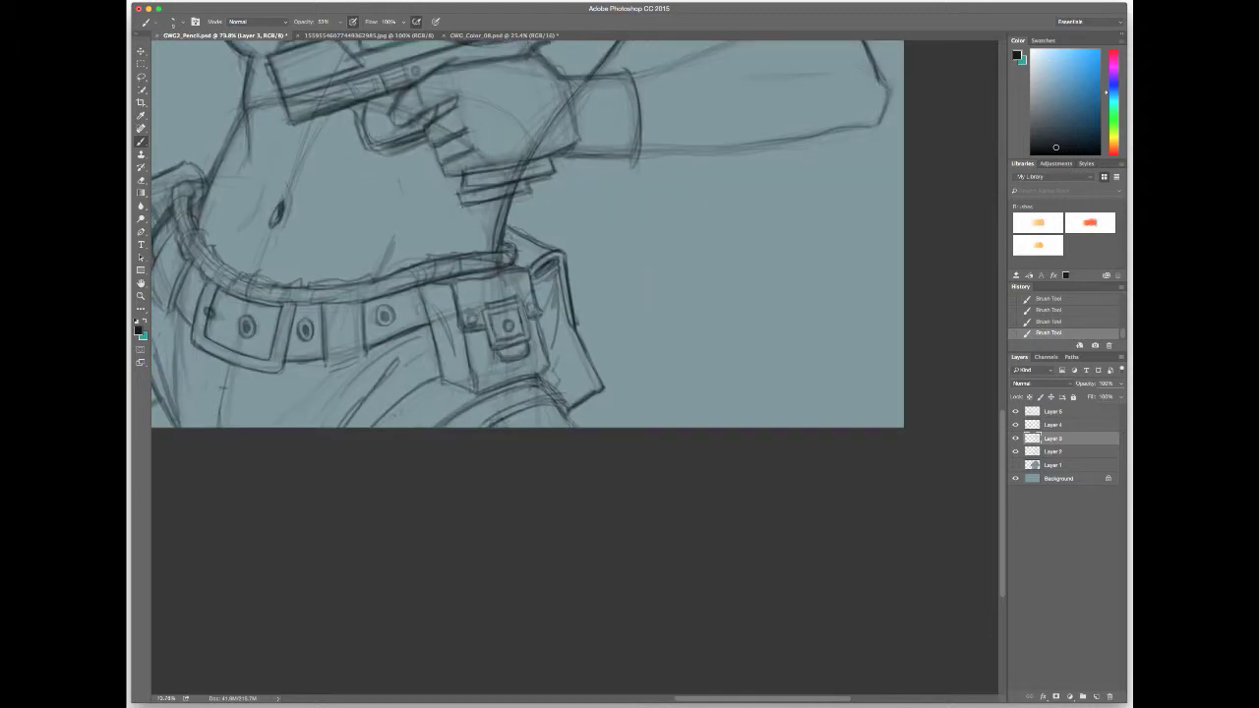
# Darken the outline of the flap on the far hip and hide Layer 2.
pyautogui.hotkey('ctrl', '-')
pyautogui.hotkey('ctrl', '-')
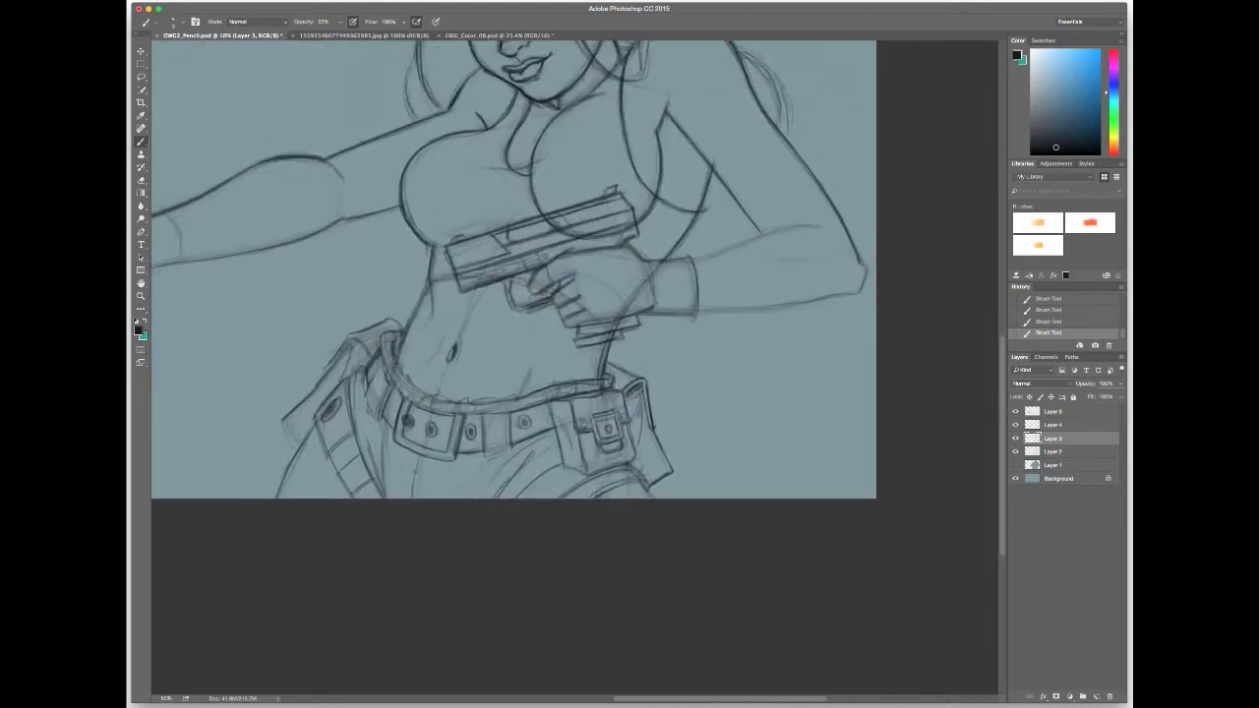
pyautogui.scroll(1, 512, 266)
pyautogui.scroll(-3, 512, 266)
pyautogui.scroll(2, 511, 265)
pyautogui.scroll(-2, 519, 261)
pyautogui.scroll(4, 519, 260)
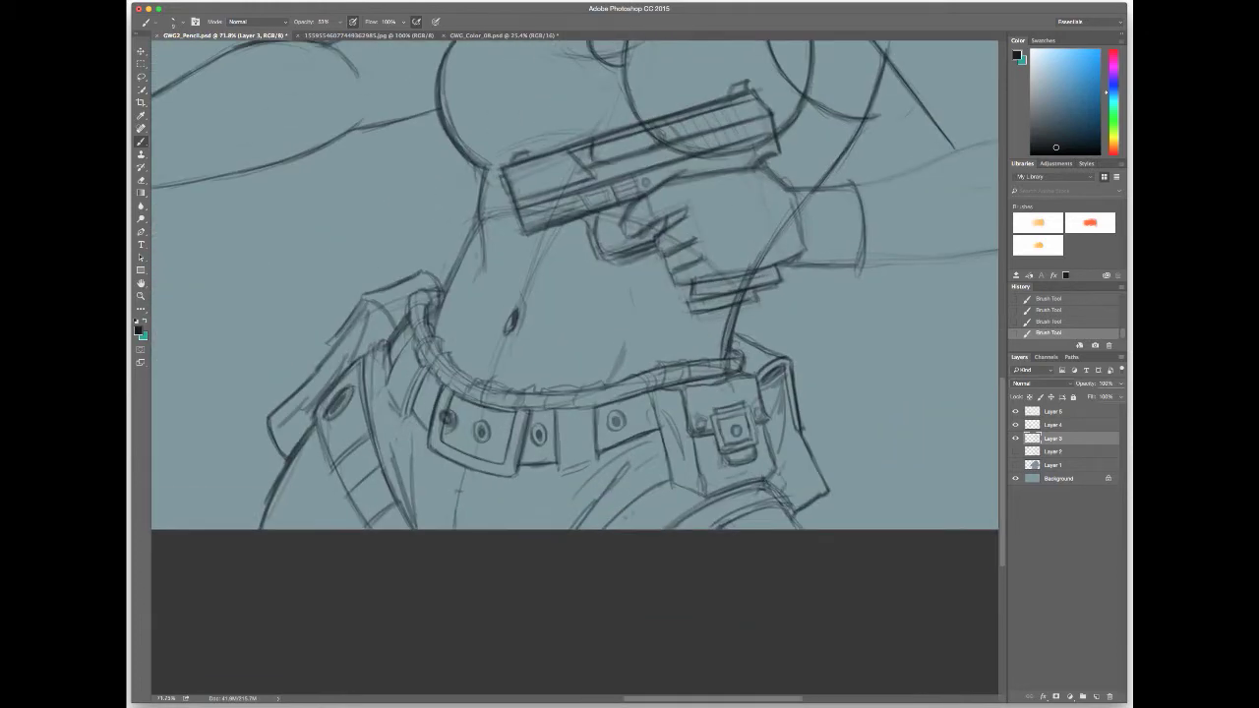
pyautogui.scroll(-3, 566, 280)
pyautogui.scroll(4, 566, 280)
# Draw the glove's flared cuff at the second pistol's wrist, erase overlapping lines and flip the canvas horizontally.
pyautogui.moveTo(522, 213); pyautogui.dragTo(589, 209)
pyautogui.moveTo(588, 218)
pyautogui.mouseDown()
pyautogui.moveTo(596, 278)
pyautogui.moveTo(818, 258)
pyautogui.mouseUp()
pyautogui.moveTo(531, 236)
pyautogui.mouseDown()
pyautogui.moveTo(527, 287)
pyautogui.moveTo(587, 307)
pyautogui.moveTo(614, 295)
pyautogui.mouseUp()
pyautogui.press('e')
pyautogui.moveTo(582, 252)
pyautogui.mouseDown()
pyautogui.moveTo(581, 220)
pyautogui.moveTo(523, 218)
pyautogui.moveTo(462, 329)
pyautogui.mouseUp()
pyautogui.press('b')
pyautogui.scroll(-2, 492, 296)
pyautogui.scroll(2, 492, 295)
pyautogui.press('e')
pyautogui.scroll(-2, 570, 374)
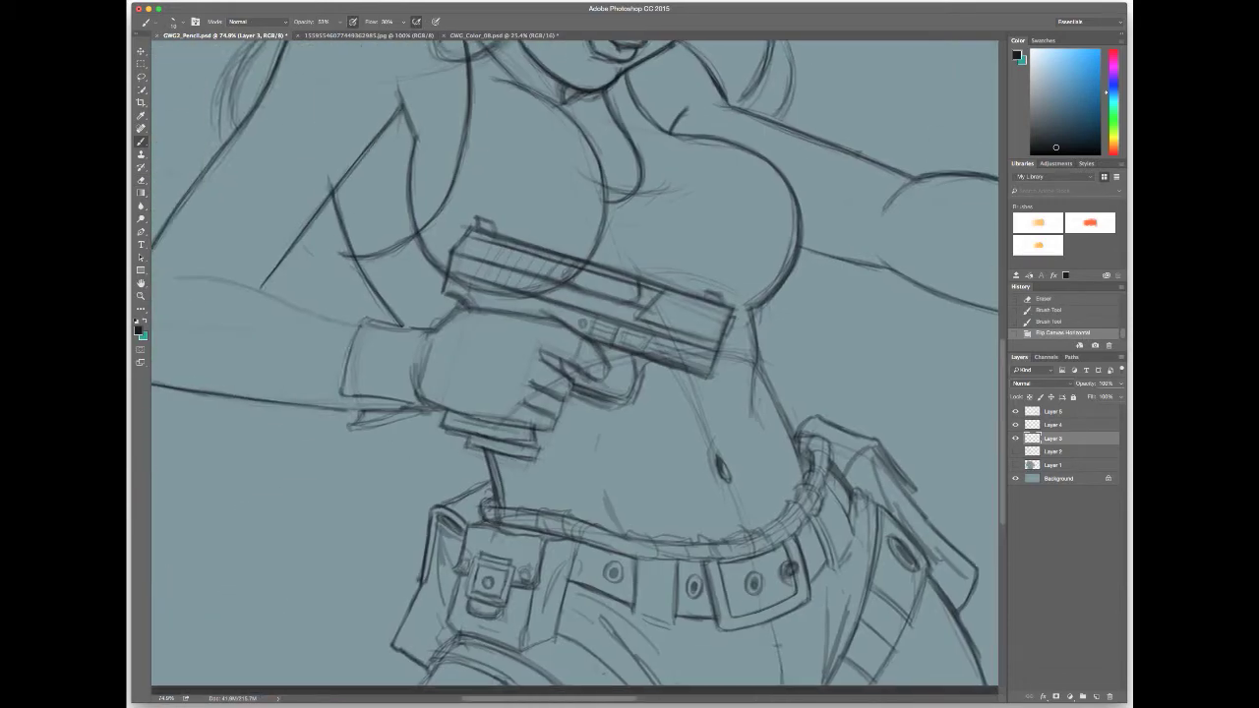
# Erase stray lines around the glove cuff and draw a round button near its edge.
pyautogui.scroll(2, 570, 374)
pyautogui.moveTo(405, 386); pyautogui.dragTo(413, 415)
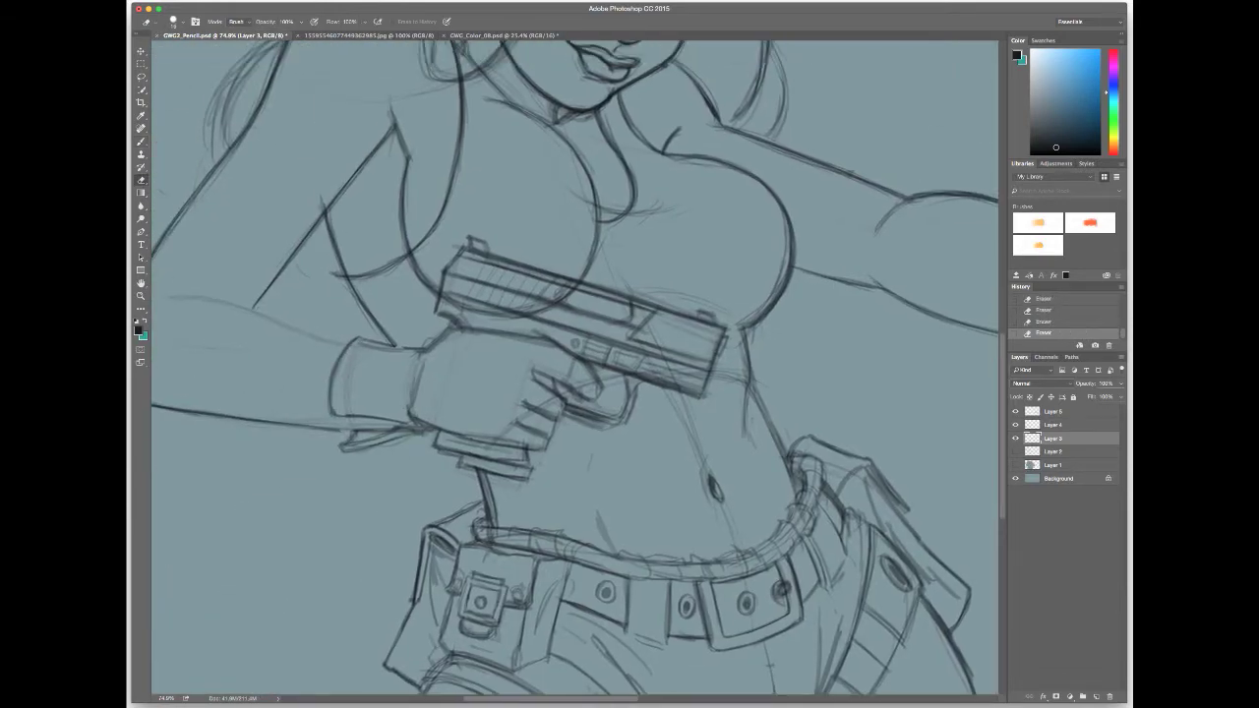
pyautogui.press('b')
pyautogui.scroll(1, 570, 374)
pyautogui.moveTo(340, 391); pyautogui.dragTo(351, 403)
pyautogui.scroll(-2, 571, 374)
pyautogui.scroll(2, 571, 374)
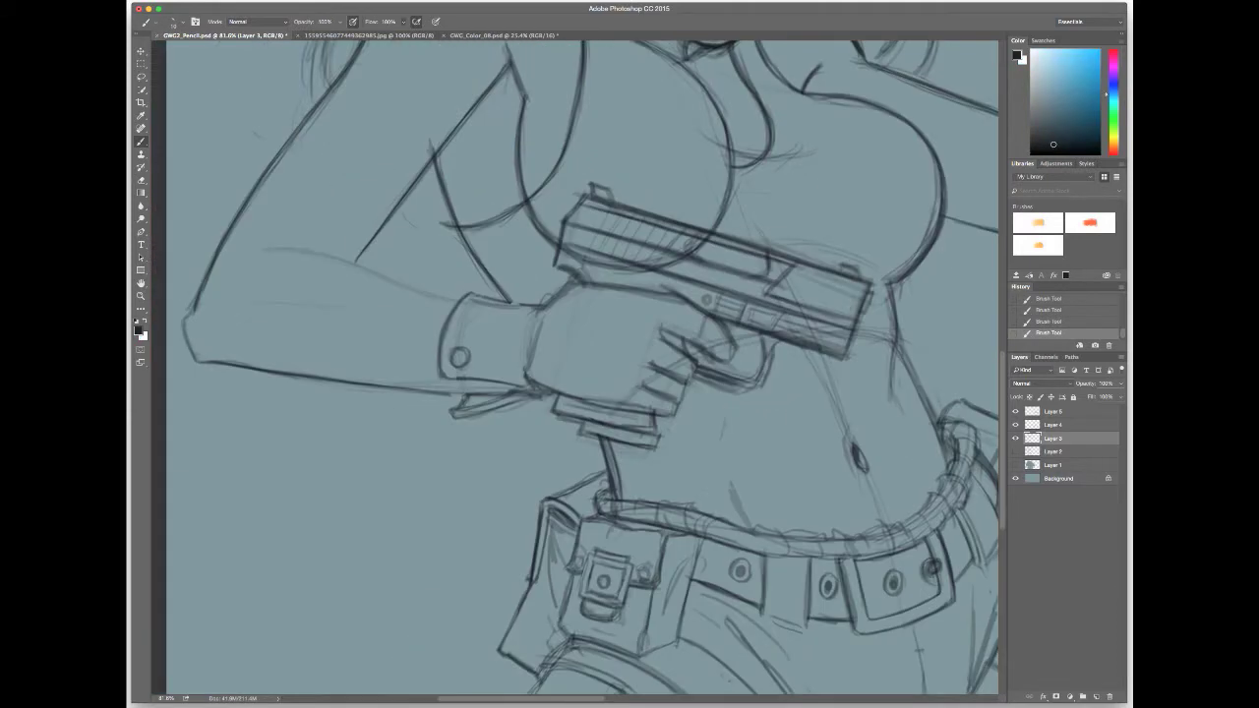
pyautogui.scroll(-3, 295, 305)
pyautogui.scroll(3, 393, 388)
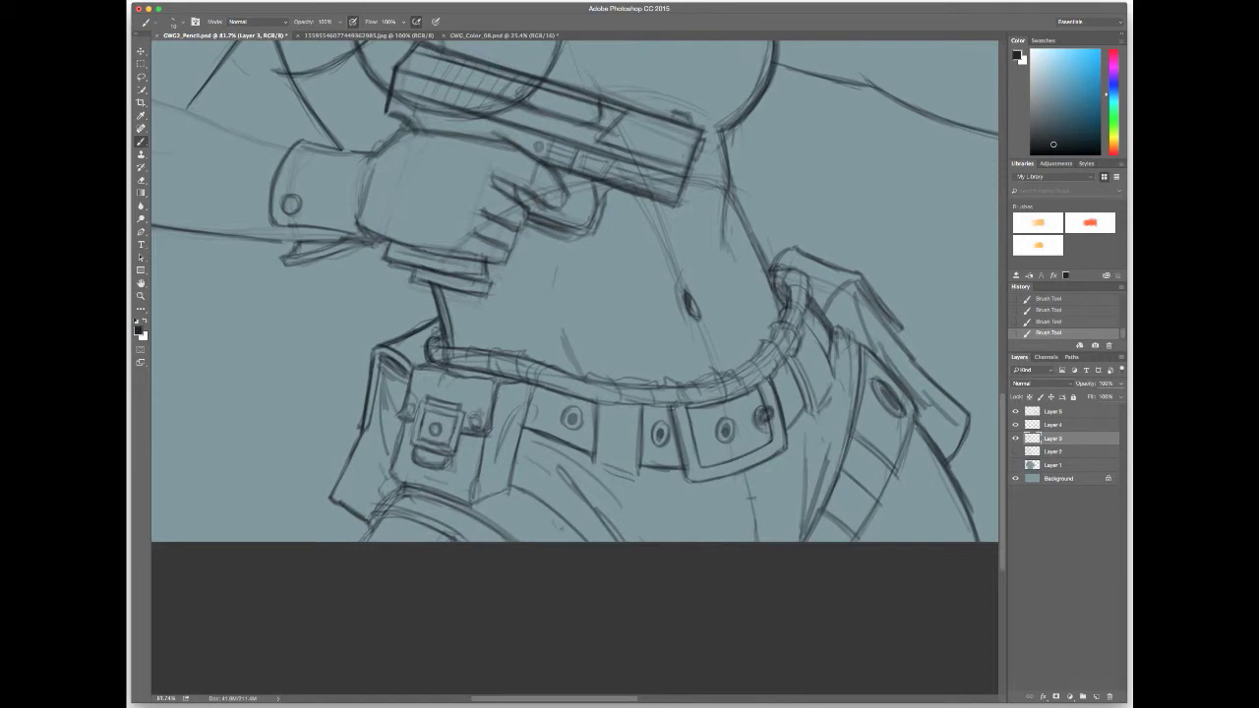
pyautogui.scroll(-3, 575, 296)
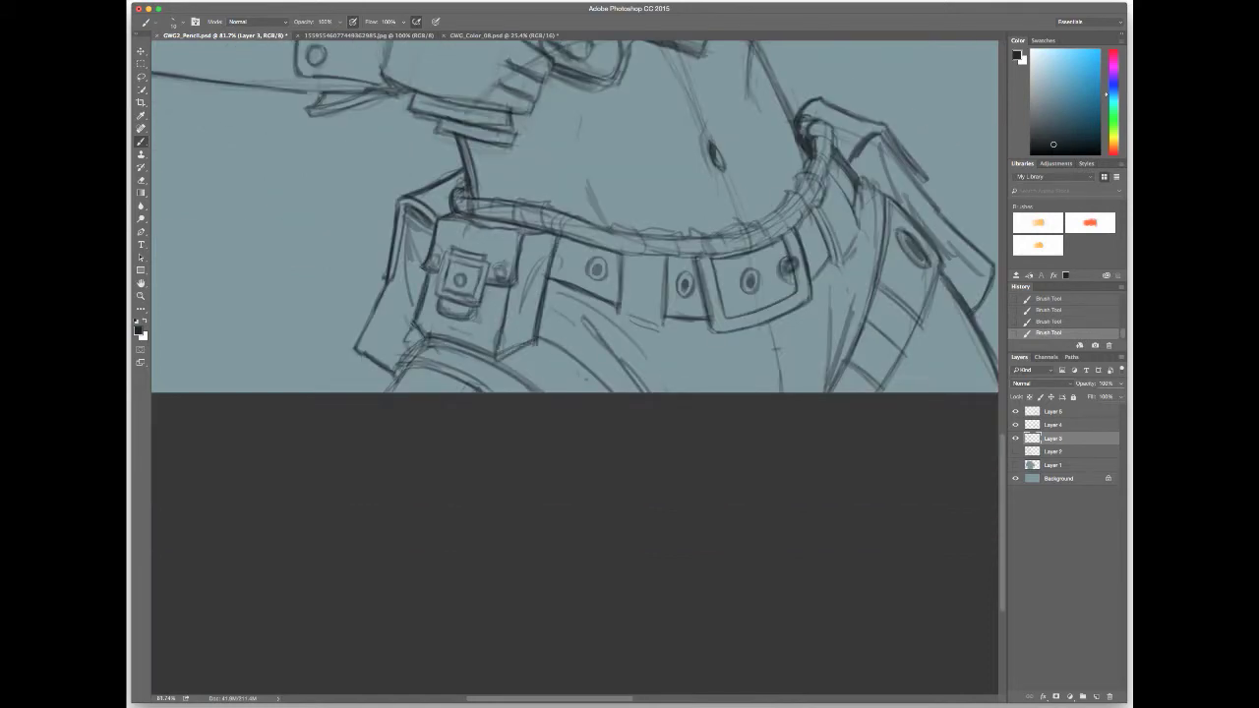
# Strengthen the outlines of the bent arm and chest with darker pencil strokes.
pyautogui.scroll(-4, 575, 369)
pyautogui.scroll(4, 393, 379)
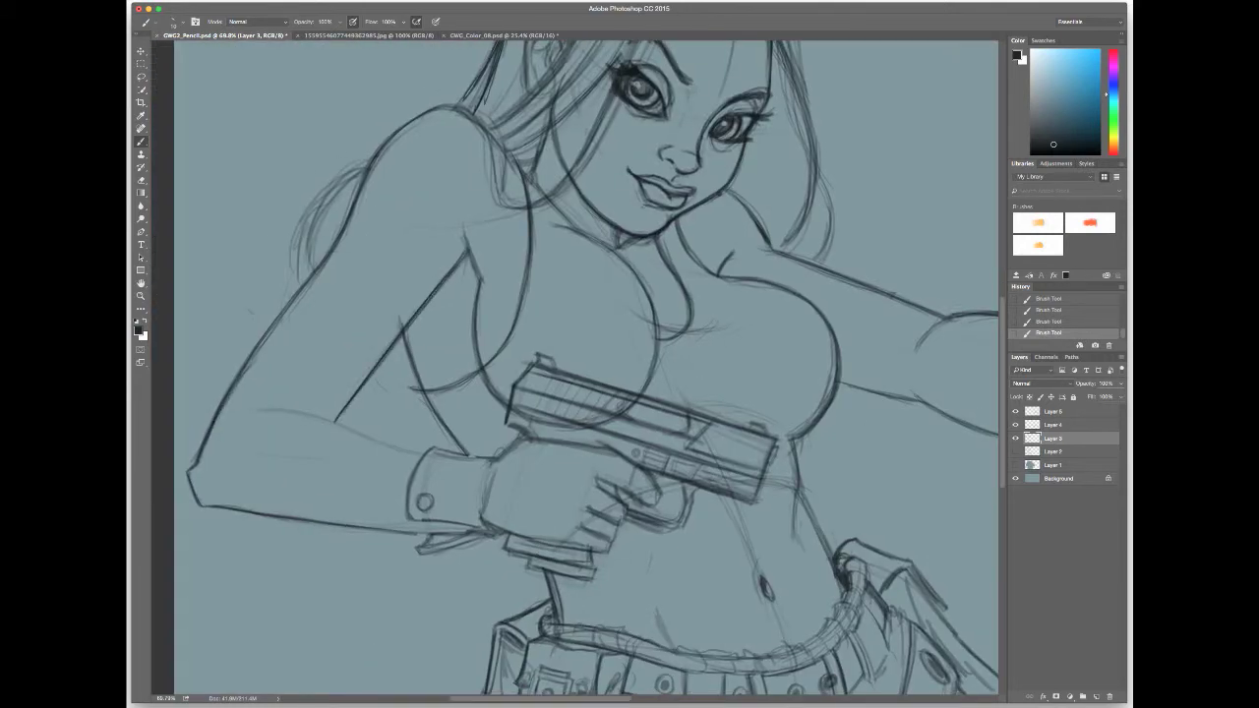
pyautogui.scroll(3, 576, 369)
pyautogui.moveTo(398, 232); pyautogui.dragTo(330, 344)
pyautogui.moveTo(492, 148); pyautogui.dragTo(325, 419)
pyautogui.moveTo(472, 330); pyautogui.dragTo(413, 428)
pyautogui.moveTo(679, 254); pyautogui.dragTo(689, 338)
pyautogui.scroll(-4, 575, 369)
pyautogui.scroll(5, 575, 369)
pyautogui.scroll(-1, 575, 369)
pyautogui.scroll(-2, 575, 369)
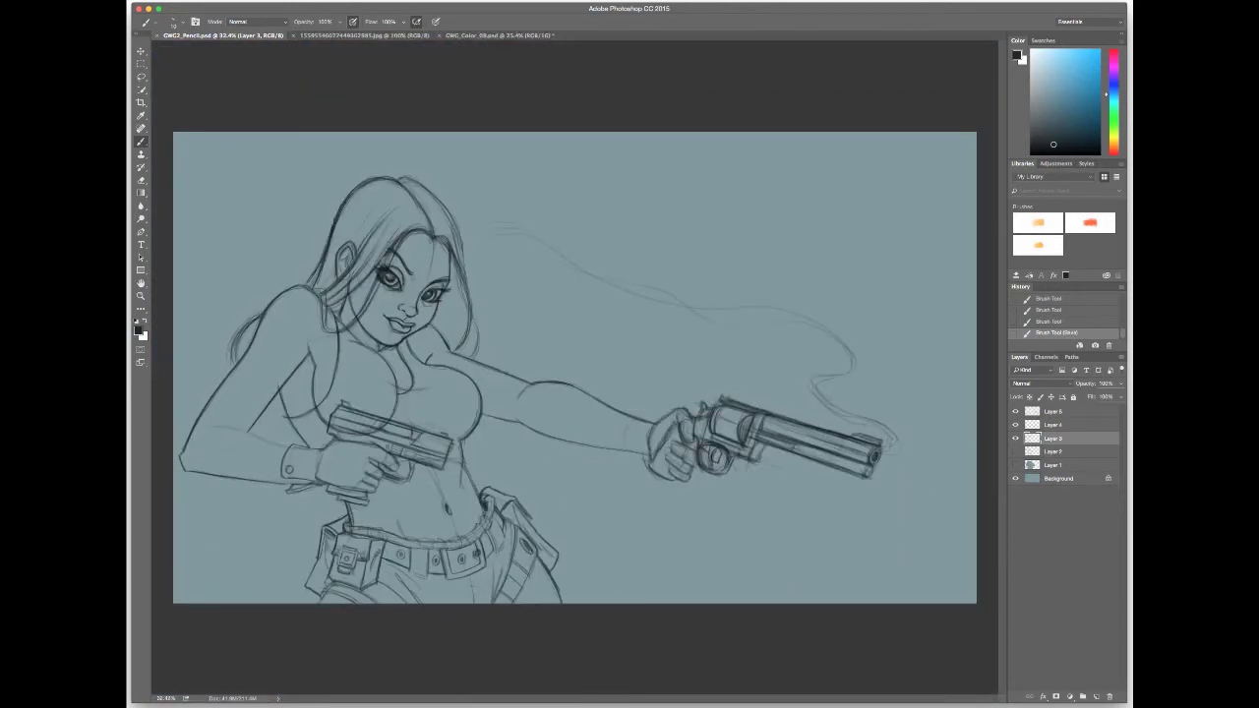
# Flip the canvas horizontally and draw the glove cuff at the revolver hand's wrist, erasing the arm lines that overlap it.
pyautogui.hotkey('ctrl', 'shift', 'h')
pyautogui.scroll(4, 576, 369)
pyautogui.scroll(-5, 575, 369)
pyautogui.hscroll(-5, 575, 295)
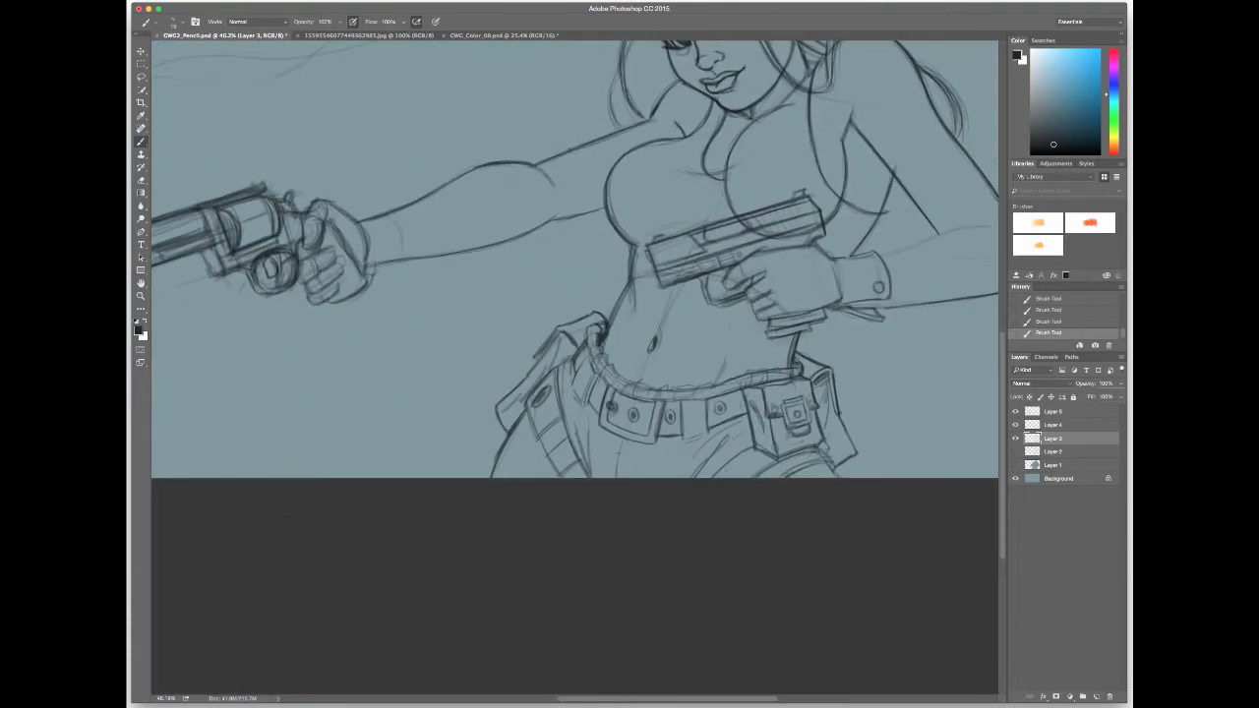
pyautogui.scroll(2, 575, 295)
pyautogui.moveTo(405, 275); pyautogui.dragTo(412, 309)
pyautogui.moveTo(364, 279)
pyautogui.mouseDown()
pyautogui.moveTo(414, 259)
pyautogui.moveTo(421, 328)
pyautogui.mouseUp()
pyautogui.moveTo(421, 268)
pyautogui.mouseDown()
pyautogui.moveTo(414, 326)
pyautogui.moveTo(391, 266)
pyautogui.mouseUp()
pyautogui.press('e')
pyautogui.moveTo(395, 323); pyautogui.dragTo(419, 313)
pyautogui.press('super+0')
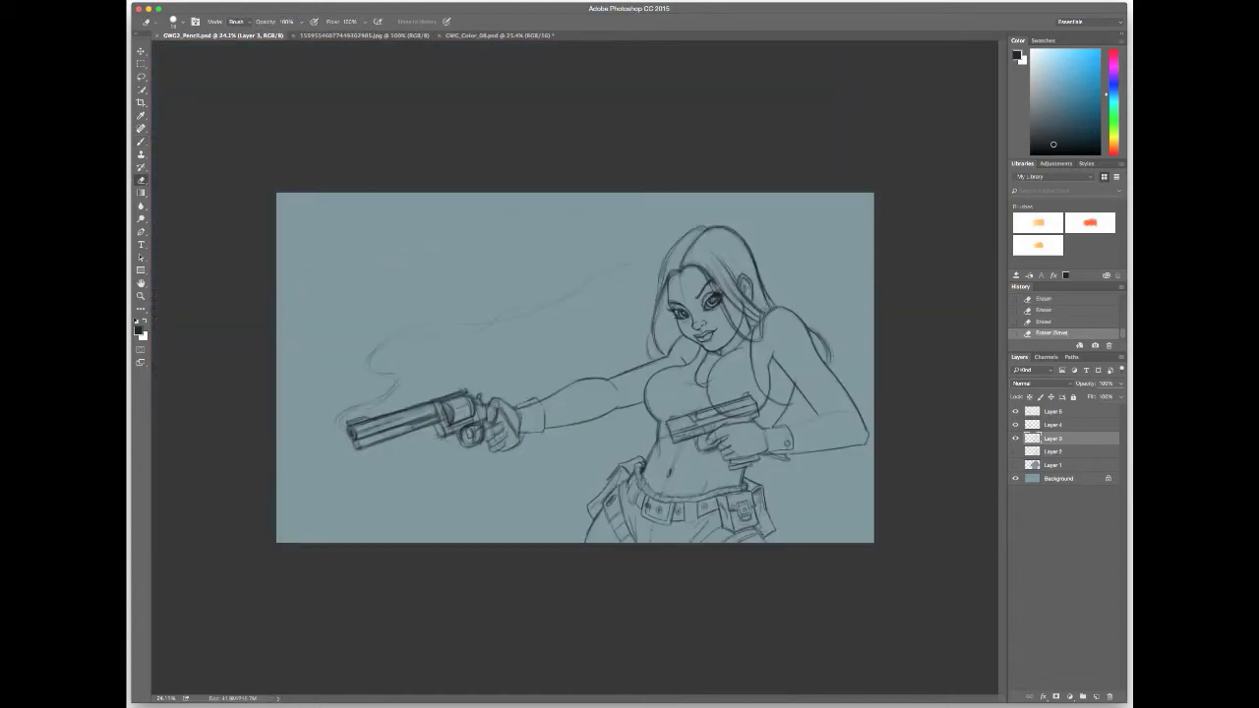
# Darken the glove cuff's upper edge at the second pistol's wrist and the waist contour below the chest.
pyautogui.scroll(5, 709, 423)
pyautogui.press('b')
pyautogui.moveTo(684, 313); pyautogui.dragTo(757, 329)
pyautogui.moveTo(320, 305); pyautogui.dragTo(319, 410)
pyautogui.moveTo(286, 354); pyautogui.dragTo(335, 442)
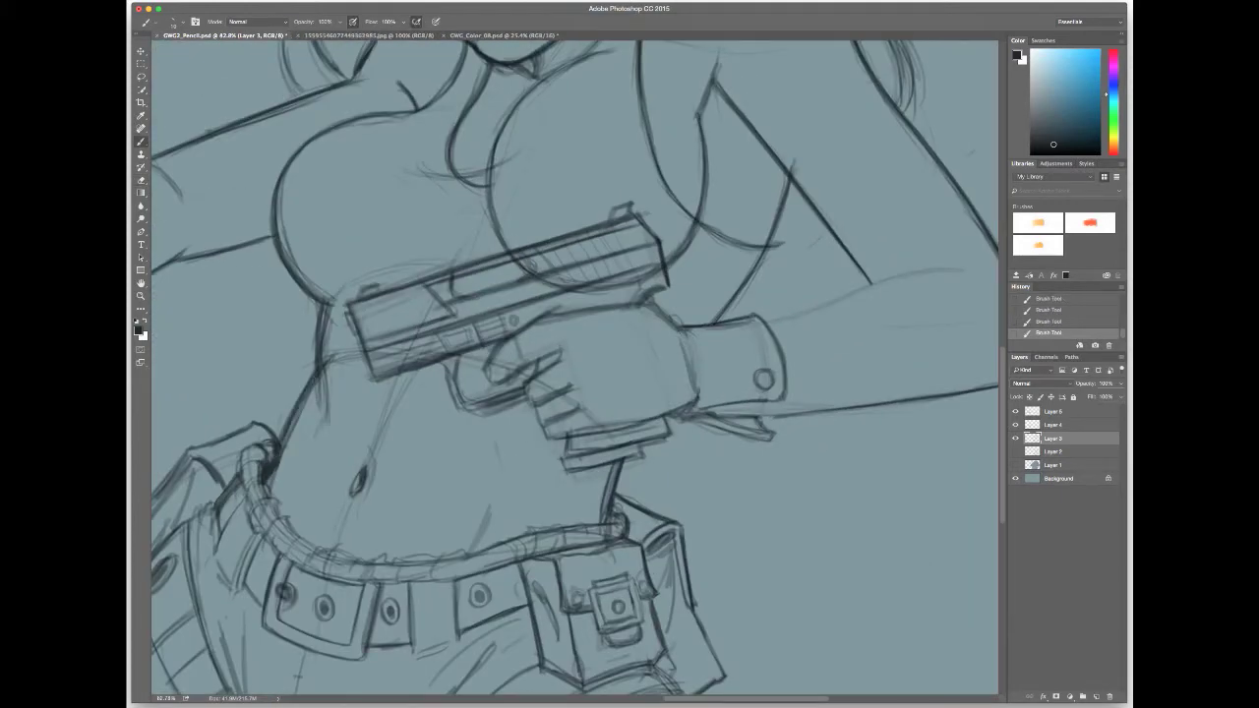
pyautogui.hscroll(3, 575, 374)
pyautogui.scroll(-6, 541, 374)
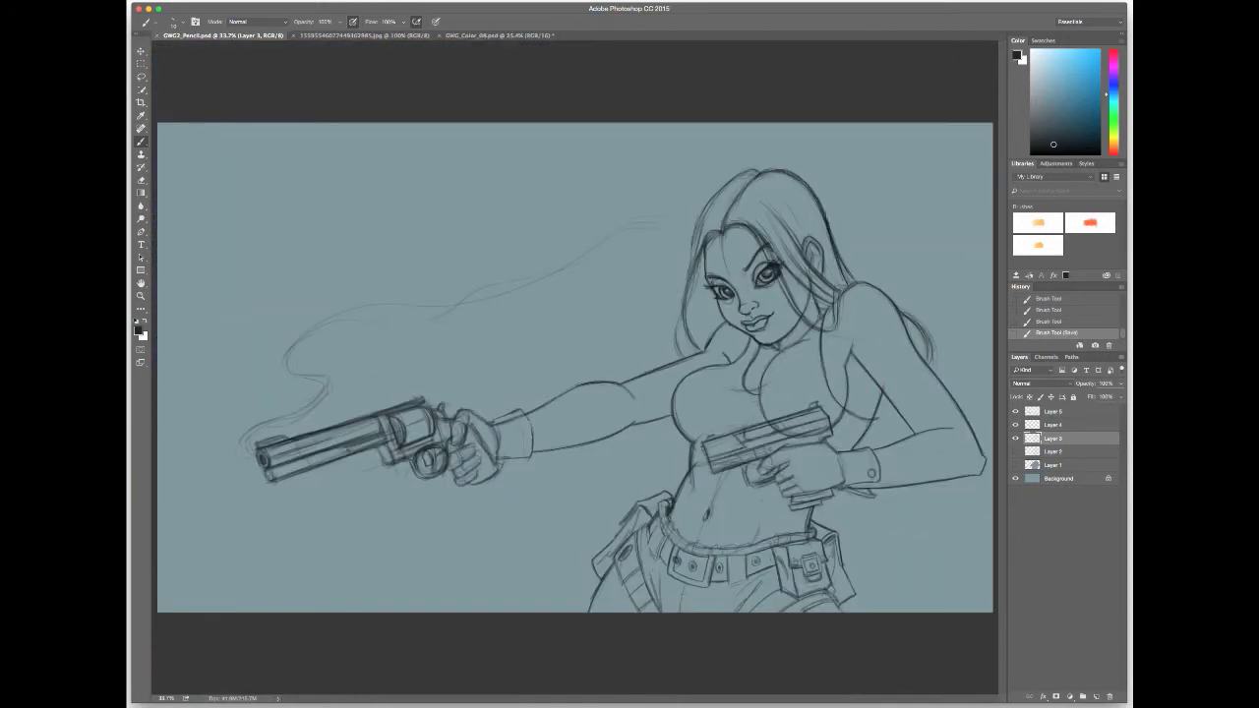
# Darken the thumb, finger and wrist lines of the glove gripping the revolver.
pyautogui.scroll(4, 524, 492)
pyautogui.moveTo(466, 316); pyautogui.dragTo(476, 368)
pyautogui.moveTo(388, 285)
pyautogui.mouseDown()
pyautogui.moveTo(423, 309)
pyautogui.moveTo(413, 344)
pyautogui.mouseUp()
pyautogui.moveTo(344, 364)
pyautogui.mouseDown()
pyautogui.moveTo(356, 383)
pyautogui.moveTo(432, 396)
pyautogui.mouseUp()
pyautogui.moveTo(395, 374); pyautogui.dragTo(442, 396)
pyautogui.moveTo(413, 384)
pyautogui.mouseDown()
pyautogui.moveTo(439, 412)
pyautogui.moveTo(423, 417)
pyautogui.mouseUp()
pyautogui.moveTo(429, 383); pyautogui.dragTo(442, 415)
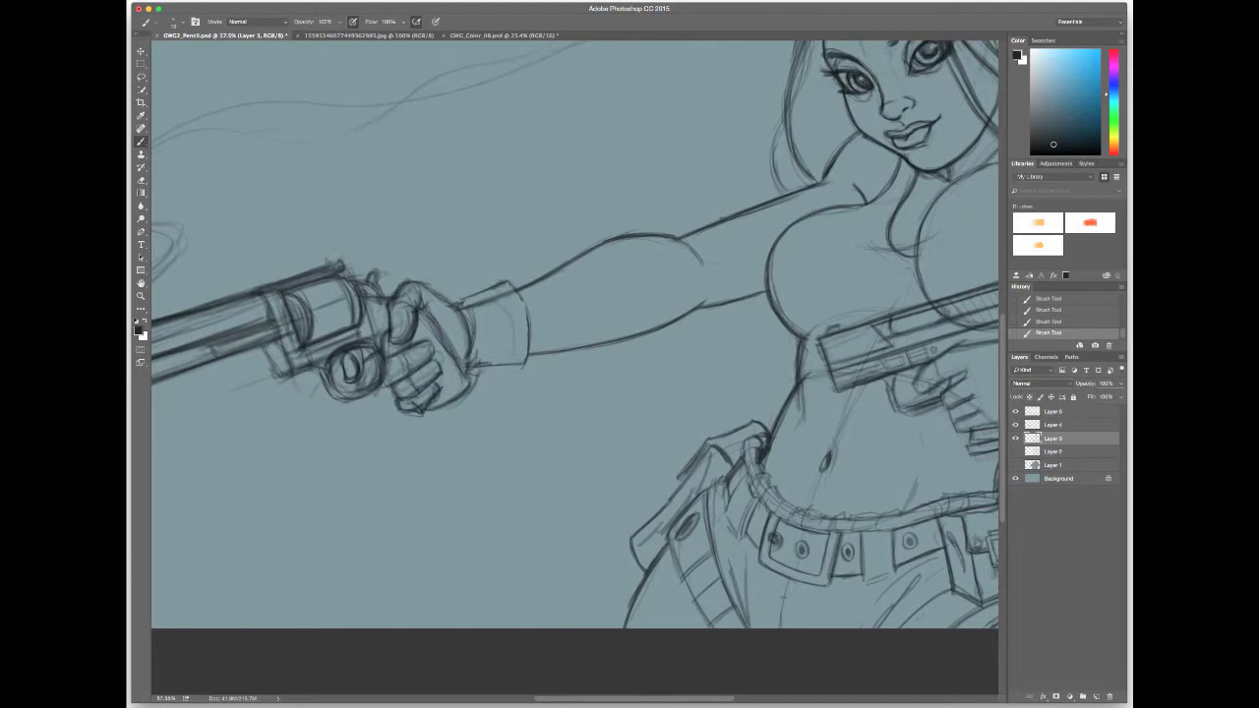
pyautogui.scroll(-1, 423, 393)
pyautogui.scroll(-3, 559, 472)
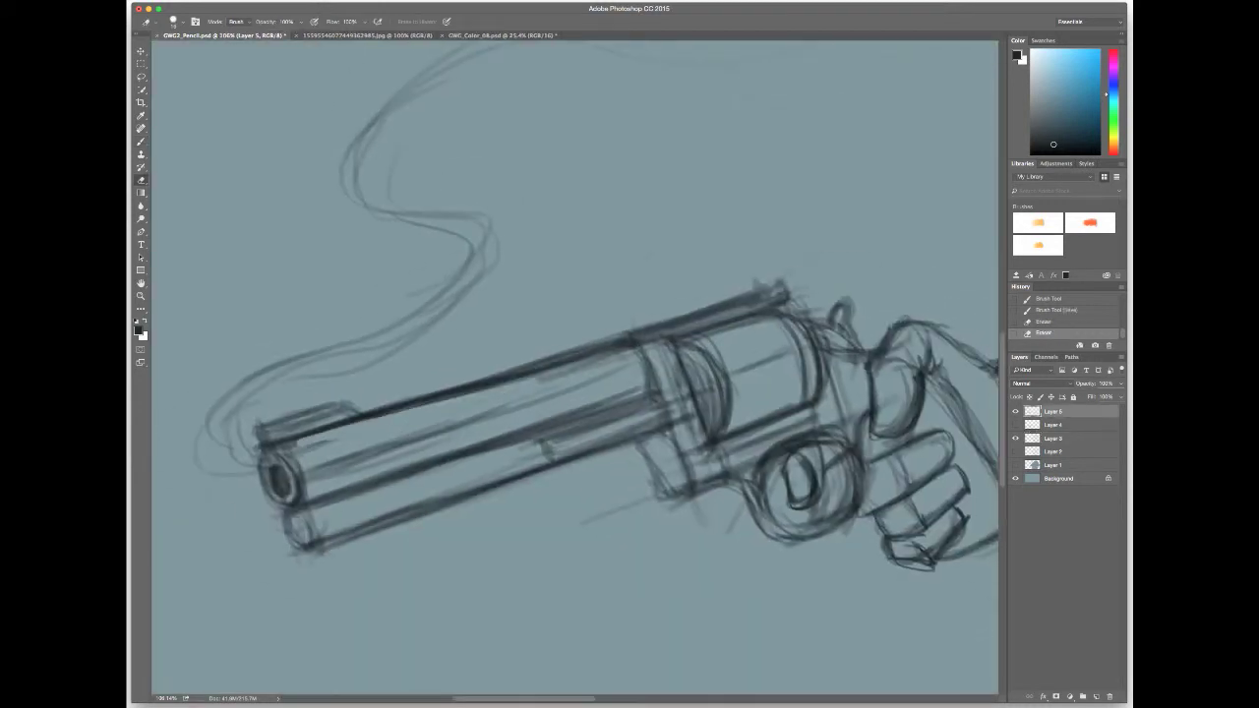
# Erase the rough construction lines on the revolver's barrel, frame and cylinder on Layer 5.
pyautogui.moveTo(383, 413); pyautogui.dragTo(629, 350)
pyautogui.moveTo(293, 482); pyautogui.dragTo(536, 403)
pyautogui.scroll(-4, 591, 393)
pyautogui.moveTo(645, 374); pyautogui.dragTo(661, 405)
pyautogui.moveTo(699, 354)
pyautogui.mouseDown()
pyautogui.moveTo(704, 382)
pyautogui.moveTo(726, 376)
pyautogui.mouseUp()
pyautogui.moveTo(768, 385); pyautogui.dragTo(787, 419)
pyautogui.moveTo(675, 434)
pyautogui.mouseDown()
pyautogui.moveTo(714, 449)
pyautogui.moveTo(668, 409)
pyautogui.mouseUp()
pyautogui.moveTo(581, 423); pyautogui.dragTo(482, 404)
pyautogui.moveTo(620, 394); pyautogui.dragTo(512, 384)
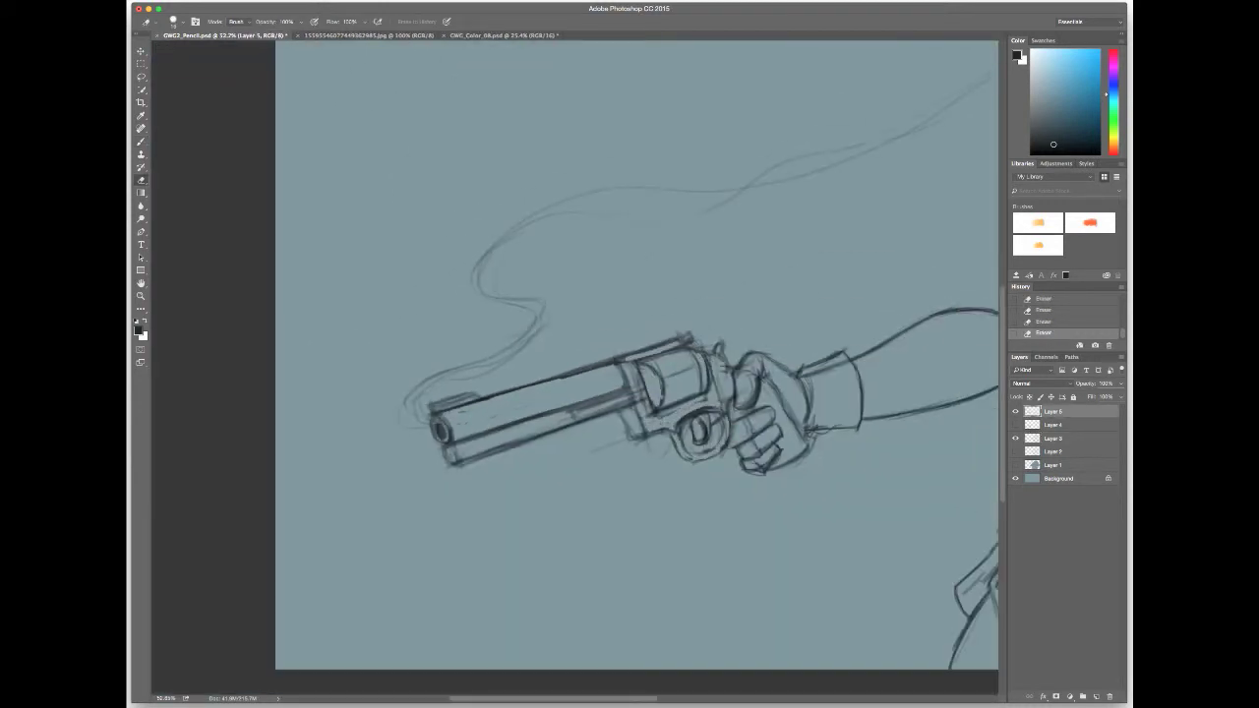
pyautogui.moveTo(605, 369); pyautogui.dragTo(539, 379)
# Erase the leftover sketch lines on the revolver's cylinder and lower barrel, and save the document.
pyautogui.scroll(-3, 610, 373)
pyautogui.scroll(1, 575, 367)
pyautogui.scroll(2, 477, 402)
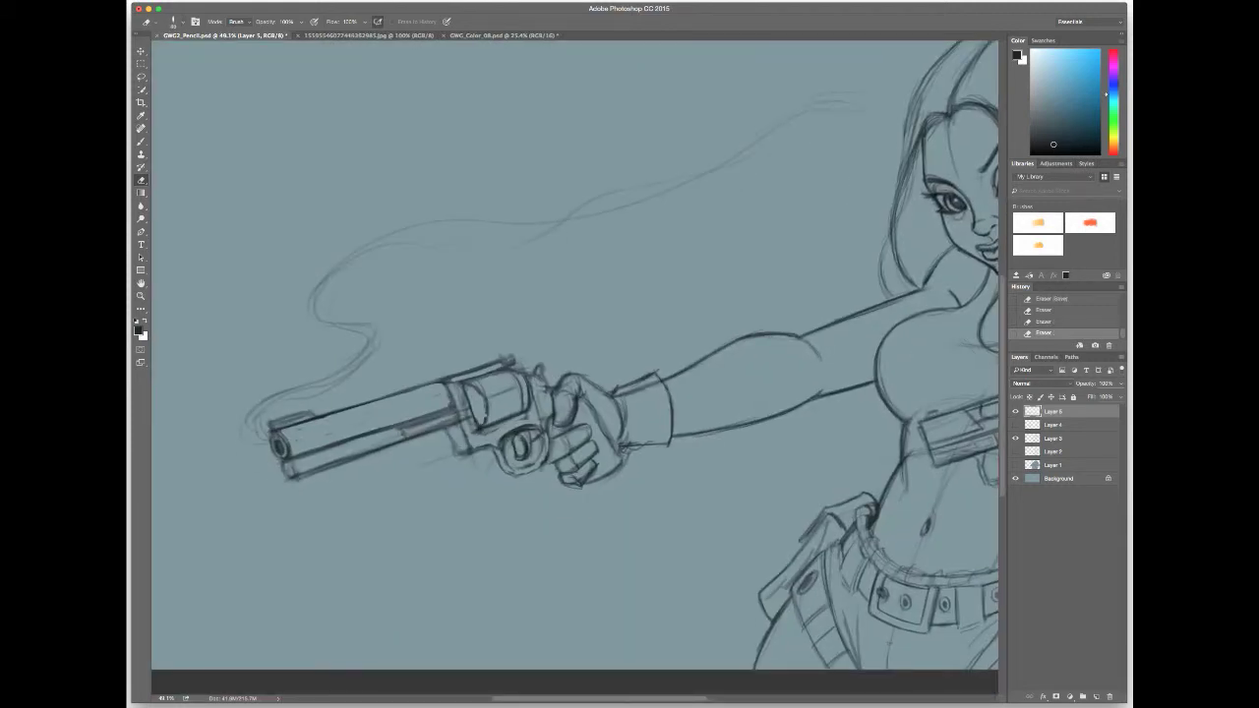
pyautogui.press('b')
pyautogui.press('e')
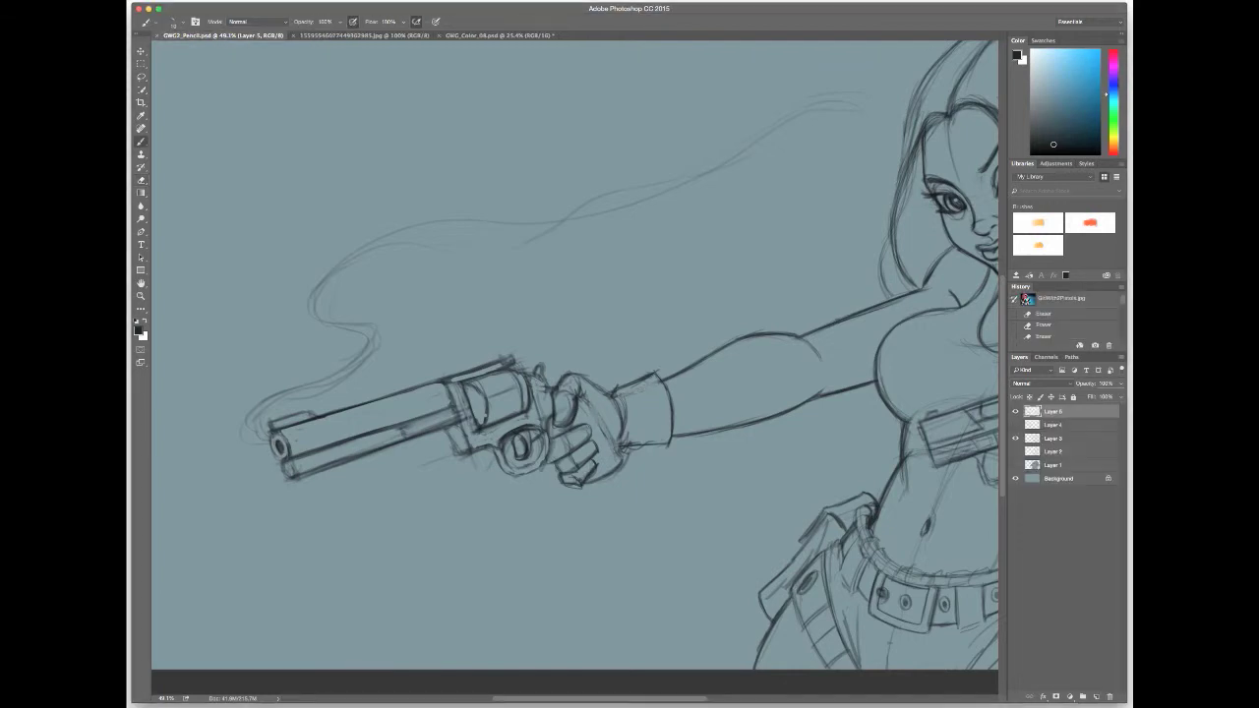
pyautogui.scroll(-3, 576, 355)
pyautogui.moveTo(452, 313)
pyautogui.mouseDown()
pyautogui.moveTo(486, 299)
pyautogui.moveTo(455, 293)
pyautogui.mouseUp()
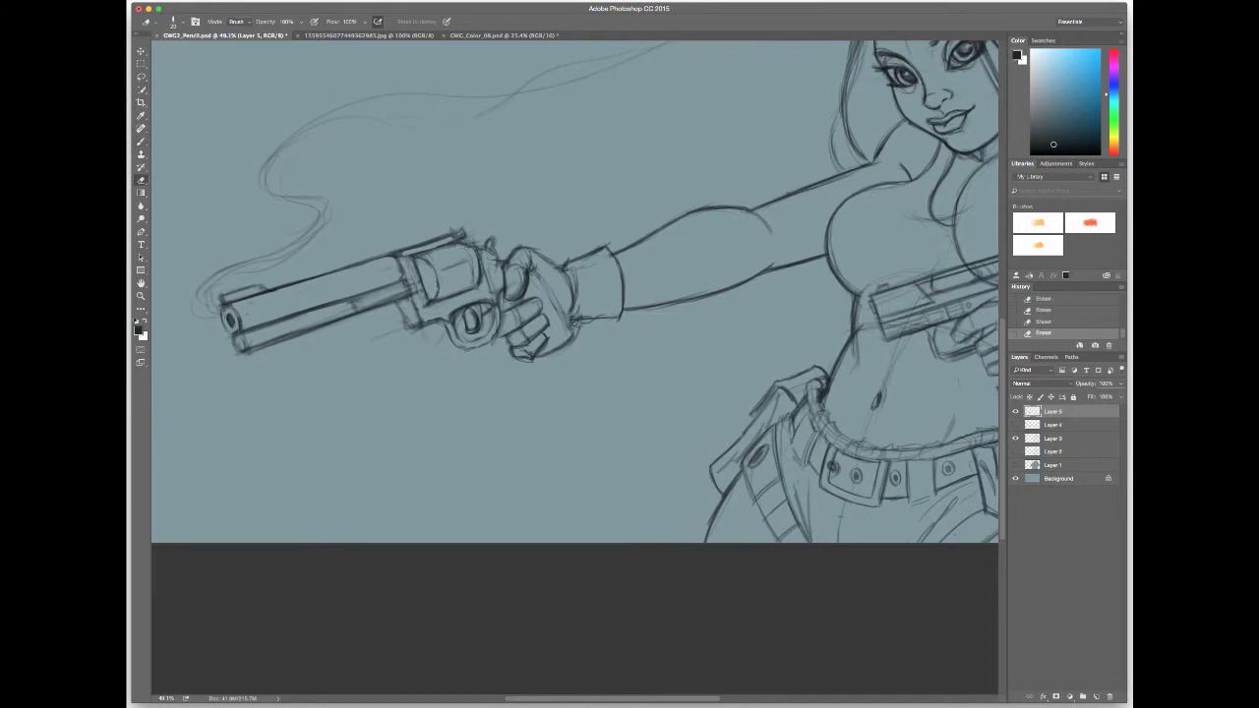
pyautogui.moveTo(250, 346); pyautogui.dragTo(376, 292)
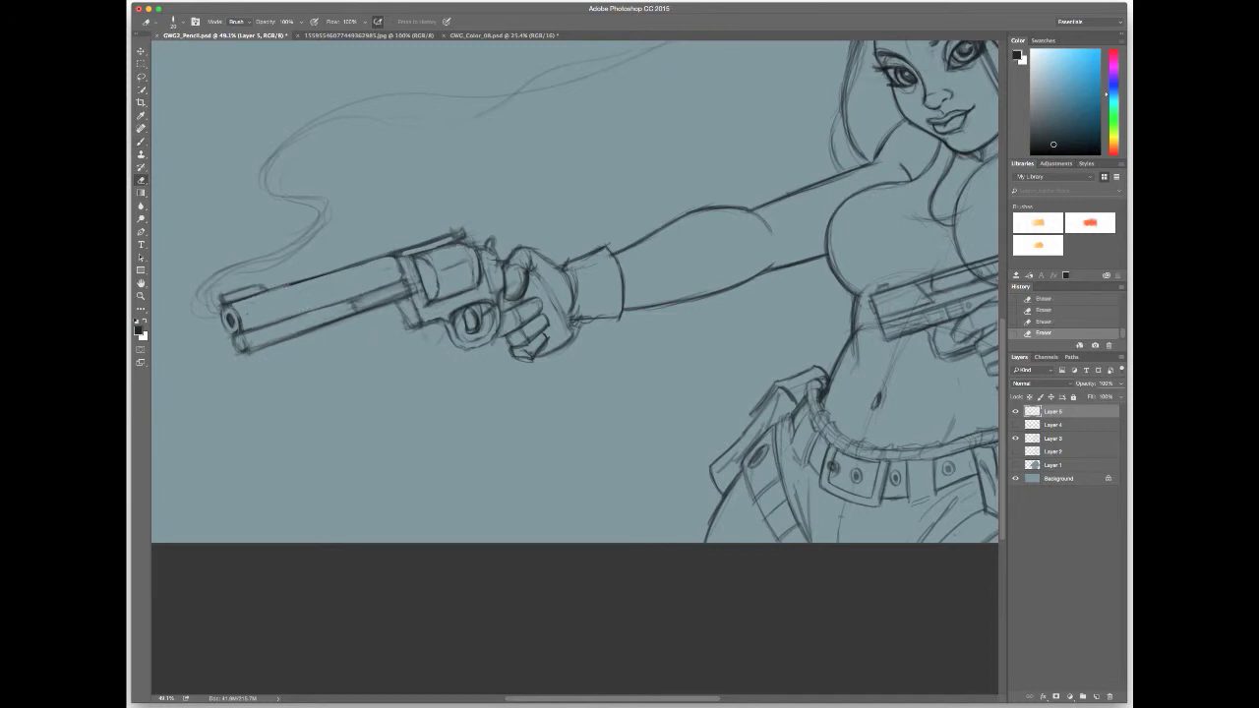
pyautogui.press('super+s')
# Draw the flutes and chambers on the revolver's cylinder and darken the barrel's upper edges.
pyautogui.press('b')
pyautogui.moveTo(432, 267); pyautogui.dragTo(439, 283)
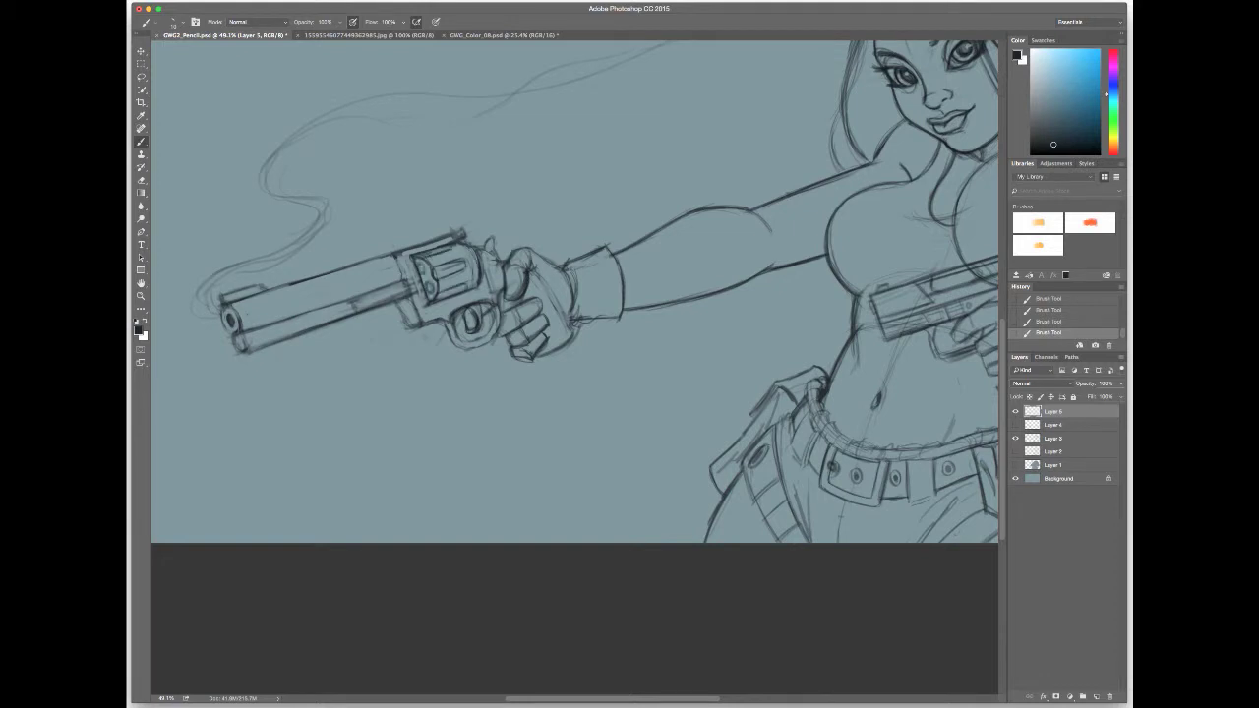
pyautogui.scroll(-3, 576, 295)
pyautogui.hscroll(-6, 575, 295)
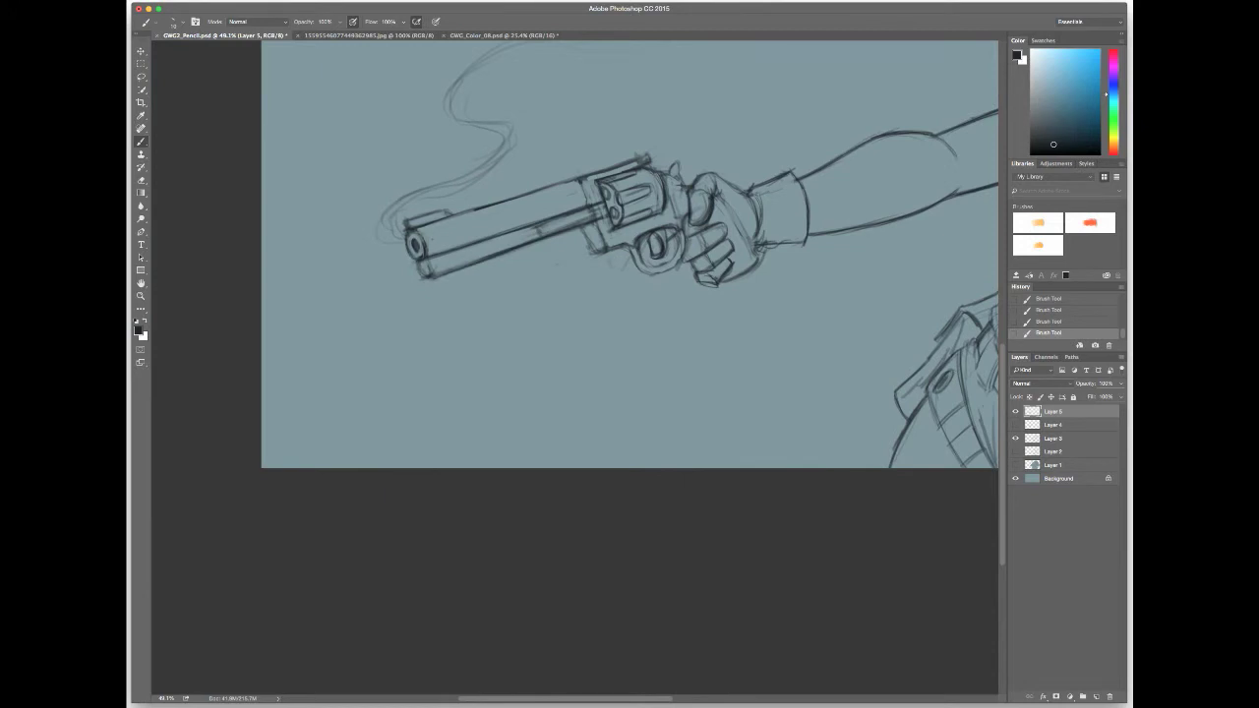
pyautogui.moveTo(486, 202); pyautogui.dragTo(600, 171)
pyautogui.moveTo(443, 226); pyautogui.dragTo(628, 169)
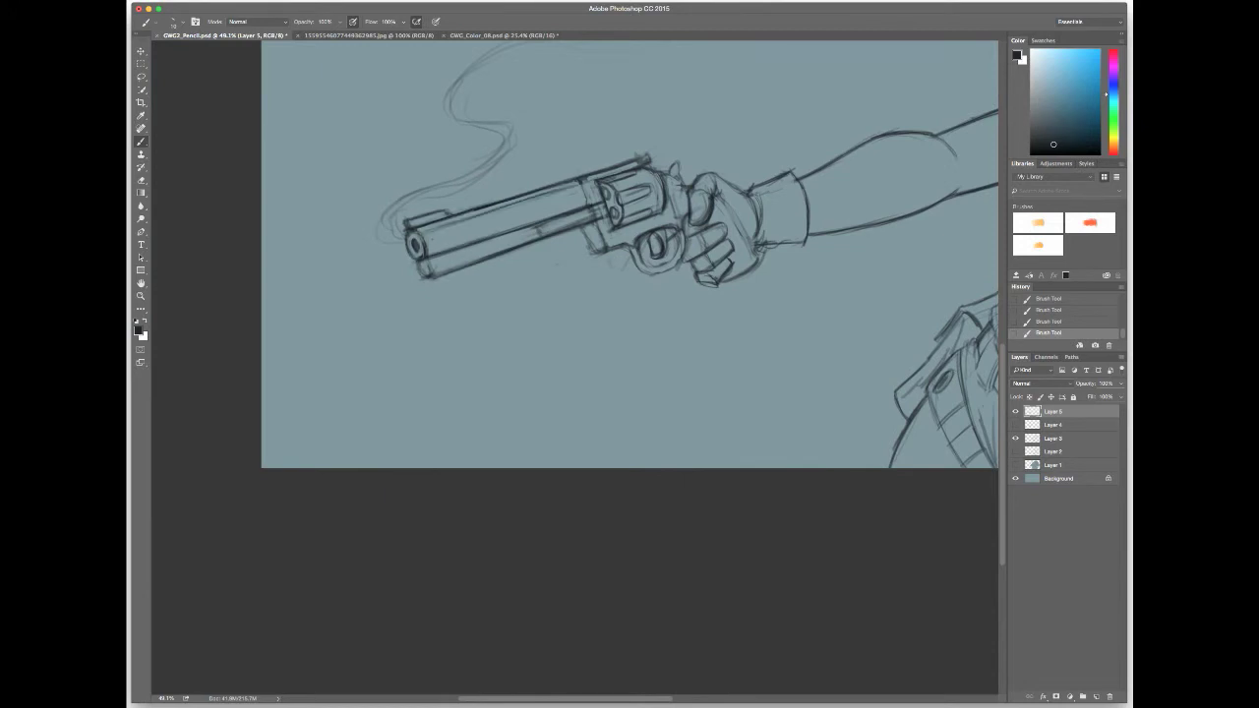
pyautogui.scroll(-1, 595, 250)
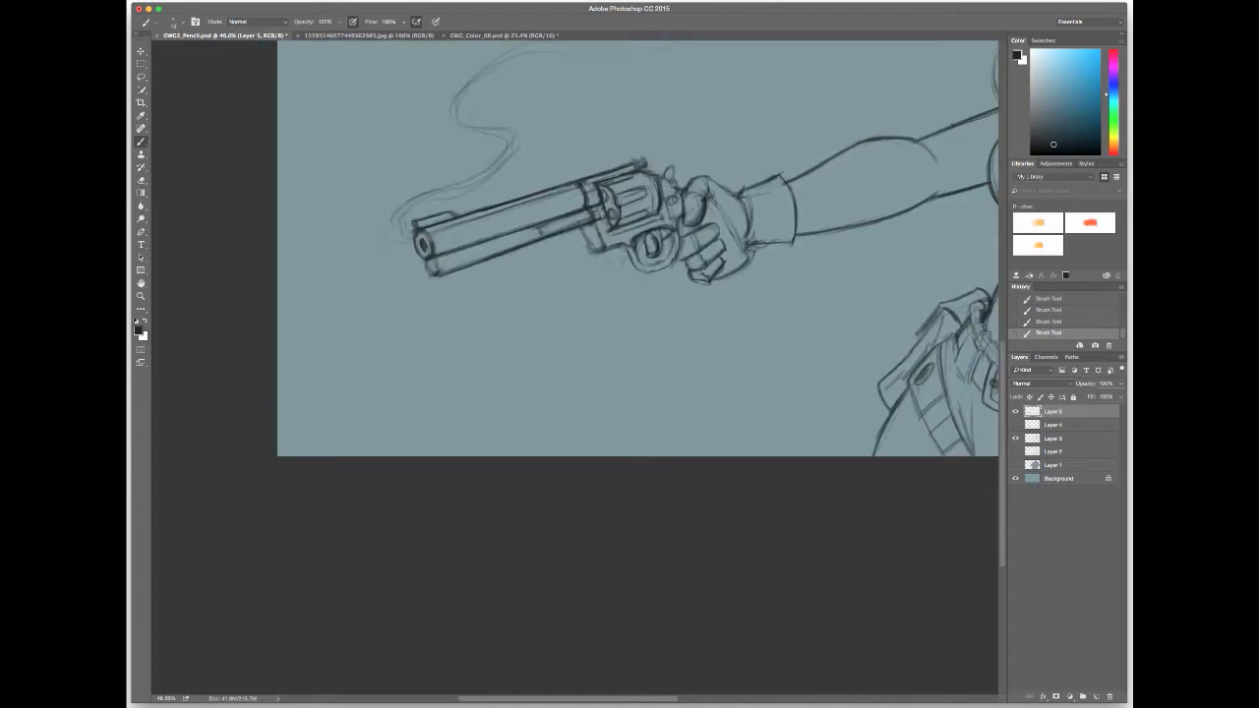
# Refine the revolver's hammer and rear frame, erasing stray lines around them, and save the document.
pyautogui.press('h')
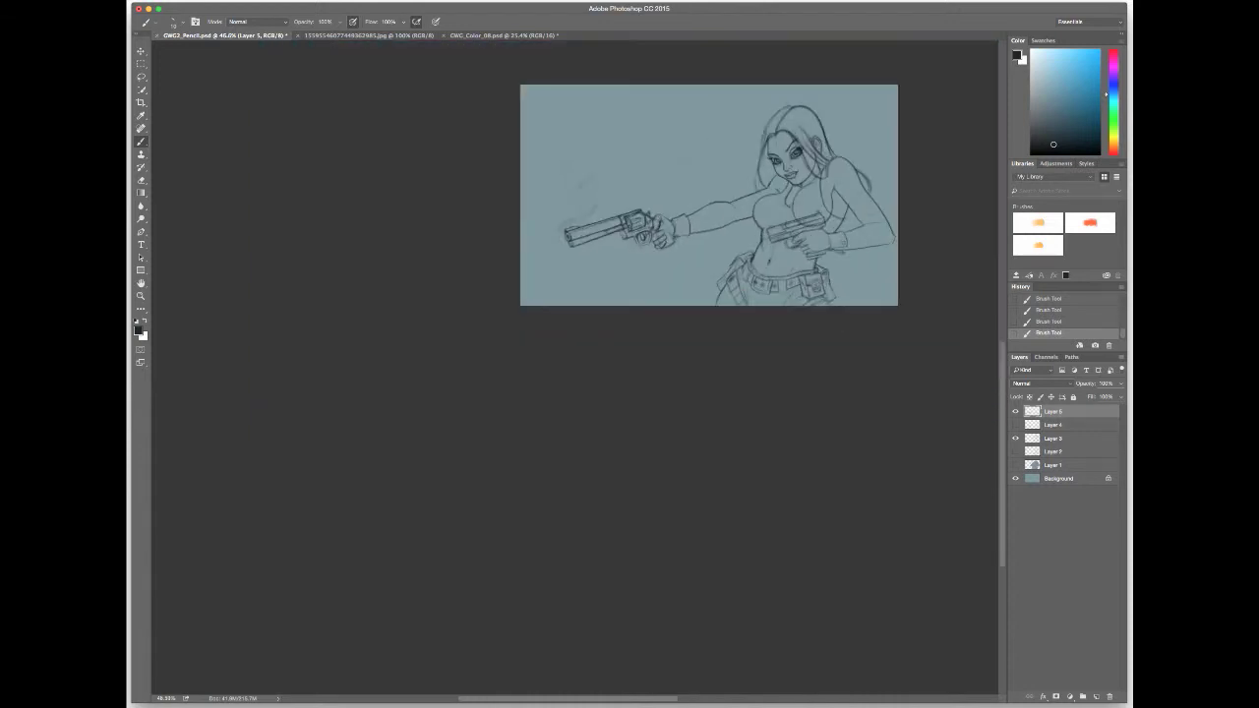
pyautogui.moveTo(586, 219); pyautogui.dragTo(591, 276)
pyautogui.moveTo(600, 260)
pyautogui.mouseDown()
pyautogui.moveTo(635, 246)
pyautogui.moveTo(639, 262)
pyautogui.mouseUp()
pyautogui.moveTo(505, 246); pyautogui.dragTo(509, 279)
pyautogui.press('e')
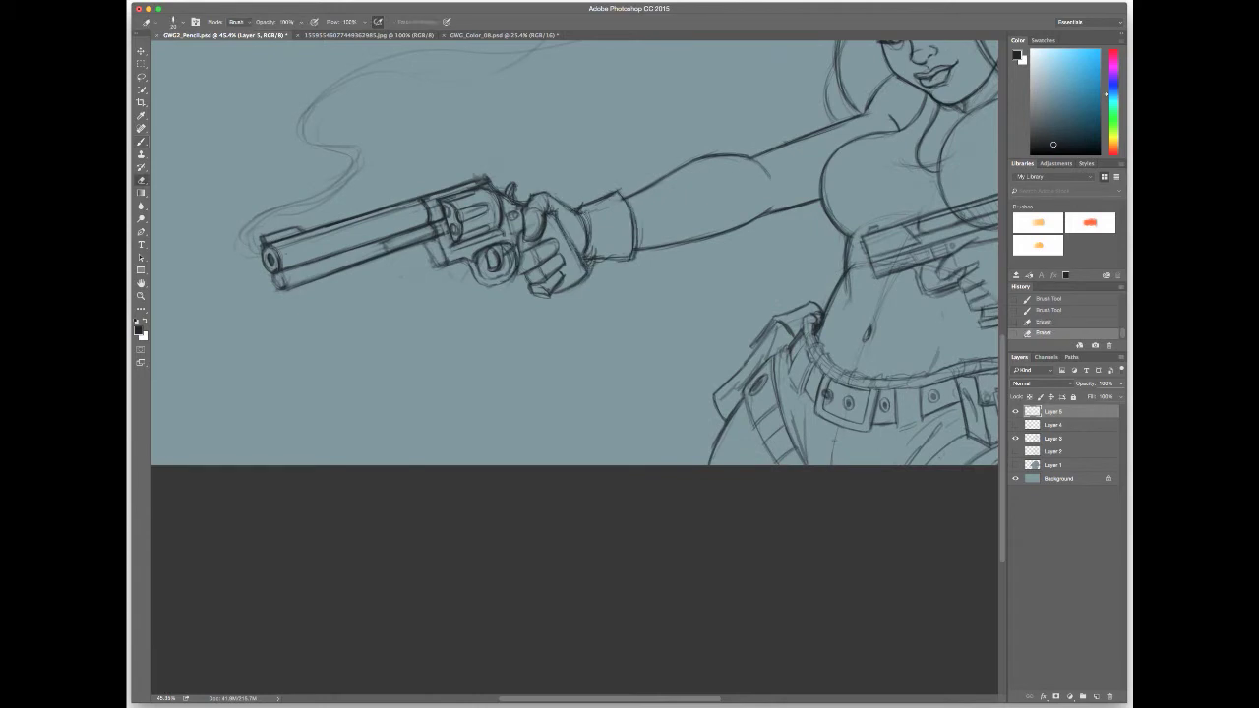
pyautogui.moveTo(519, 233); pyautogui.dragTo(510, 275)
pyautogui.hotkey('ctrl', '0')
pyautogui.hotkey('ctrl', 's')
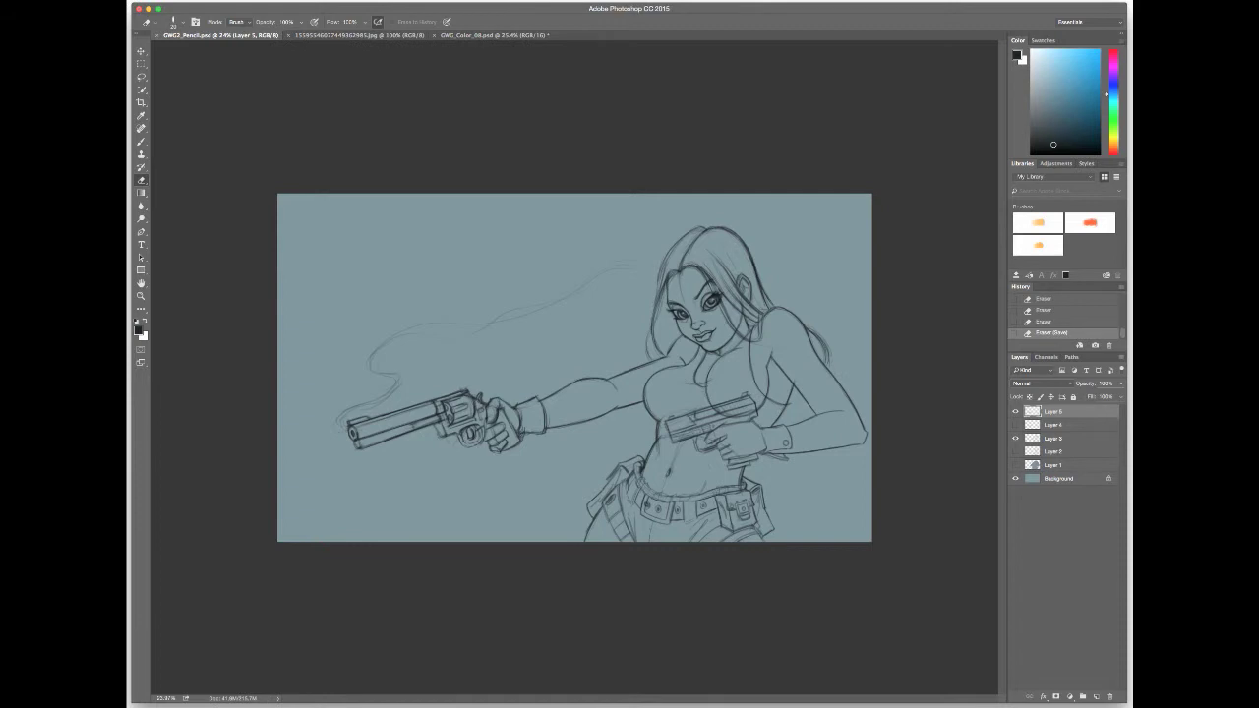
# Merge the revolver's Layer 5 down into Layer 3 and erase overlapping lines beside the trigger guard.
pyautogui.scroll(4, 507, 496)
pyautogui.hotkey('ctrl', 'e')
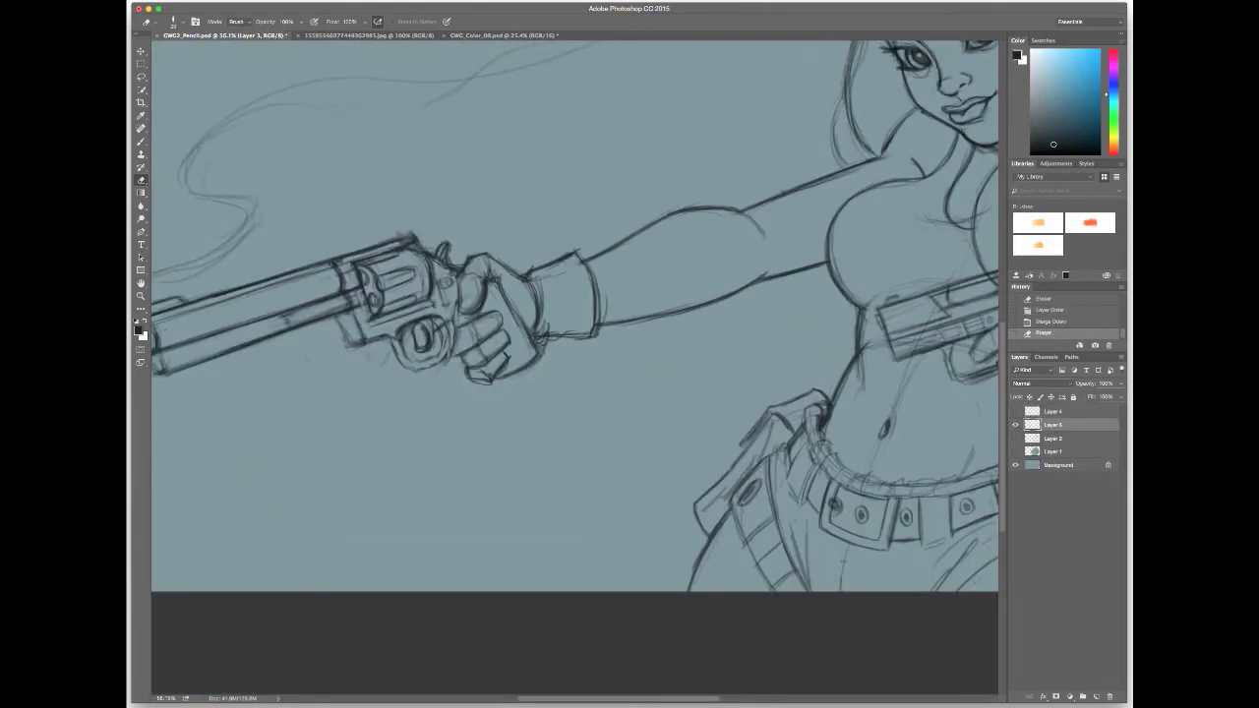
pyautogui.moveTo(439, 332); pyautogui.dragTo(443, 364)
# Redraw the revolver's trigger guard and the frame edge next to the gloved fingers.
pyautogui.press('b')
pyautogui.moveTo(453, 305); pyautogui.dragTo(450, 325)
pyautogui.moveTo(404, 366); pyautogui.dragTo(435, 360)
pyautogui.moveTo(450, 328)
pyautogui.mouseDown()
pyautogui.moveTo(414, 370)
pyautogui.moveTo(439, 364)
pyautogui.mouseUp()
pyautogui.moveTo(451, 332); pyautogui.dragTo(427, 364)
# Erase stray lines around the revolver's frame and glove, and darken the lower curve of the trigger guard.
pyautogui.press('e')
pyautogui.moveTo(398, 322); pyautogui.dragTo(401, 350)
pyautogui.moveTo(439, 314)
pyautogui.mouseDown()
pyautogui.moveTo(411, 320)
pyautogui.moveTo(414, 254)
pyautogui.moveTo(340, 258)
pyautogui.mouseUp()
pyautogui.moveTo(515, 309); pyautogui.dragTo(518, 333)
pyautogui.moveTo(537, 340); pyautogui.dragTo(537, 367)
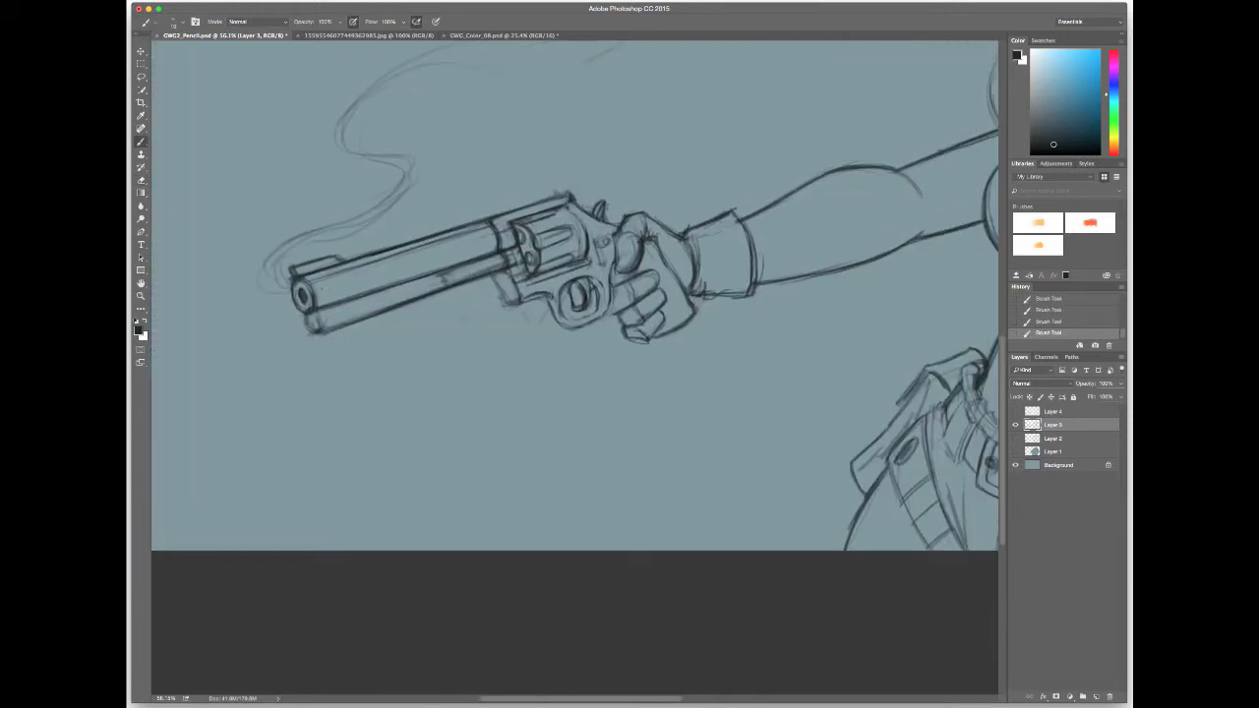
pyautogui.moveTo(568, 295)
pyautogui.mouseDown()
pyautogui.moveTo(604, 322)
pyautogui.moveTo(589, 320)
pyautogui.mouseUp()
pyautogui.moveTo(557, 315); pyautogui.dragTo(606, 326)
# Lasso the revolver, move it slightly upward relative to the hand, and deselect it.
pyautogui.press('l')
pyautogui.moveTo(281, 250); pyautogui.dragTo(295, 339)
pyautogui.press('v')
pyautogui.moveTo(443, 264); pyautogui.dragTo(440, 254)
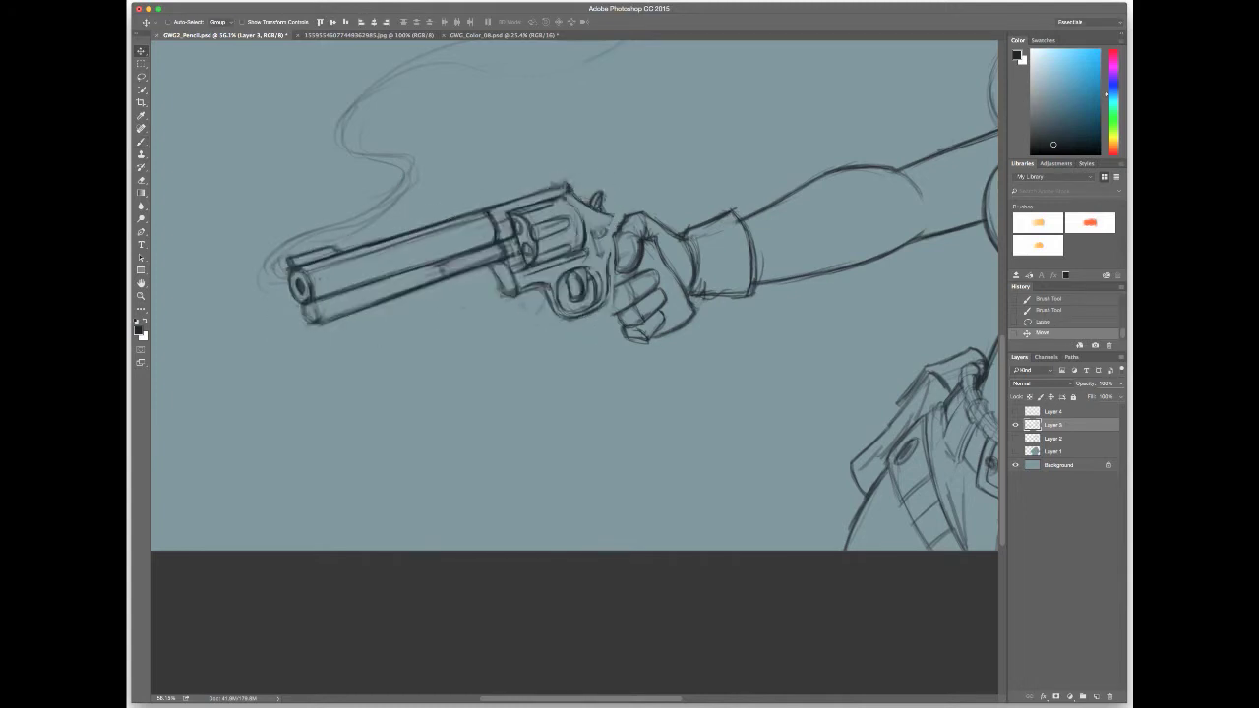
pyautogui.hotkey('ctrl', 'd')
# Redraw the gloved fingers and thumb around the revolver's grip and erase the overlapping lines.
pyautogui.scroll(-3, 575, 295)
pyautogui.scroll(2, 575, 295)
pyautogui.press('b')
pyautogui.moveTo(639, 246); pyautogui.dragTo(680, 291)
pyautogui.moveTo(655, 252); pyautogui.dragTo(685, 307)
pyautogui.press('e')
pyautogui.moveTo(651, 254); pyautogui.dragTo(681, 329)
pyautogui.moveTo(617, 238)
pyautogui.mouseDown()
pyautogui.moveTo(630, 274)
pyautogui.moveTo(614, 238)
pyautogui.mouseUp()
pyautogui.moveTo(615, 264); pyautogui.dragTo(632, 273)
# Undo the last five edits on the revolver hand.
pyautogui.press('b')
pyautogui.hotkey('ctrl', 'alt', 'z')
pyautogui.hotkey('ctrl', 'alt', 'z')
pyautogui.hotkey('ctrl', 'alt', 'z')
pyautogui.hotkey('ctrl', 'alt', 'z')
pyautogui.hotkey('ctrl', 'alt', 'z')
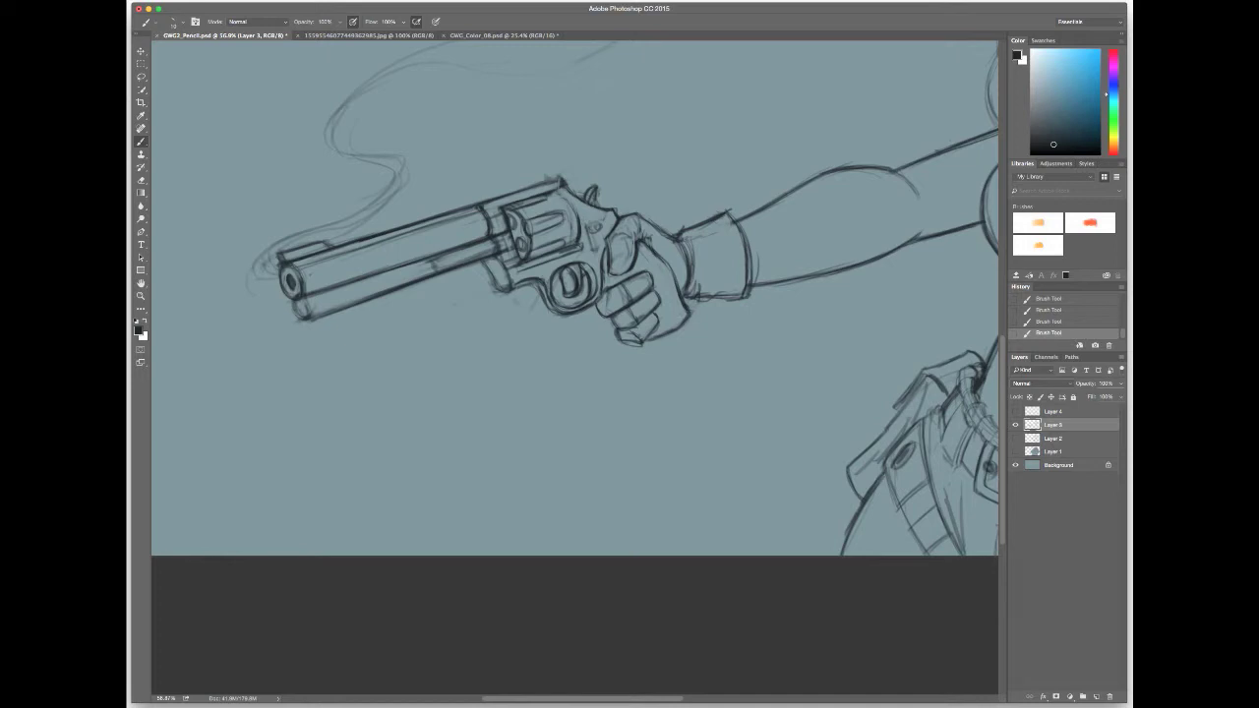
# Set the brush opacity to 88% and shade the fingers and cuff of the glove holding the revolver.
pyautogui.scroll(1, 651, 242)
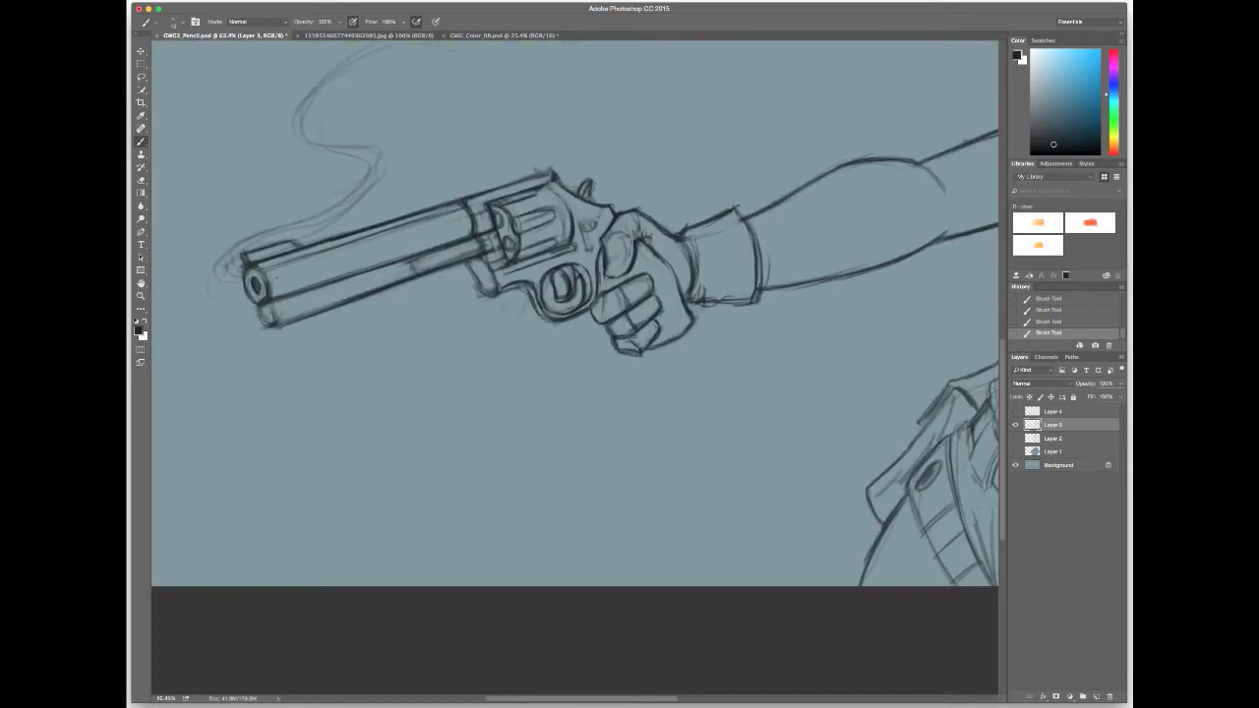
pyautogui.press('8')
pyautogui.press('8')
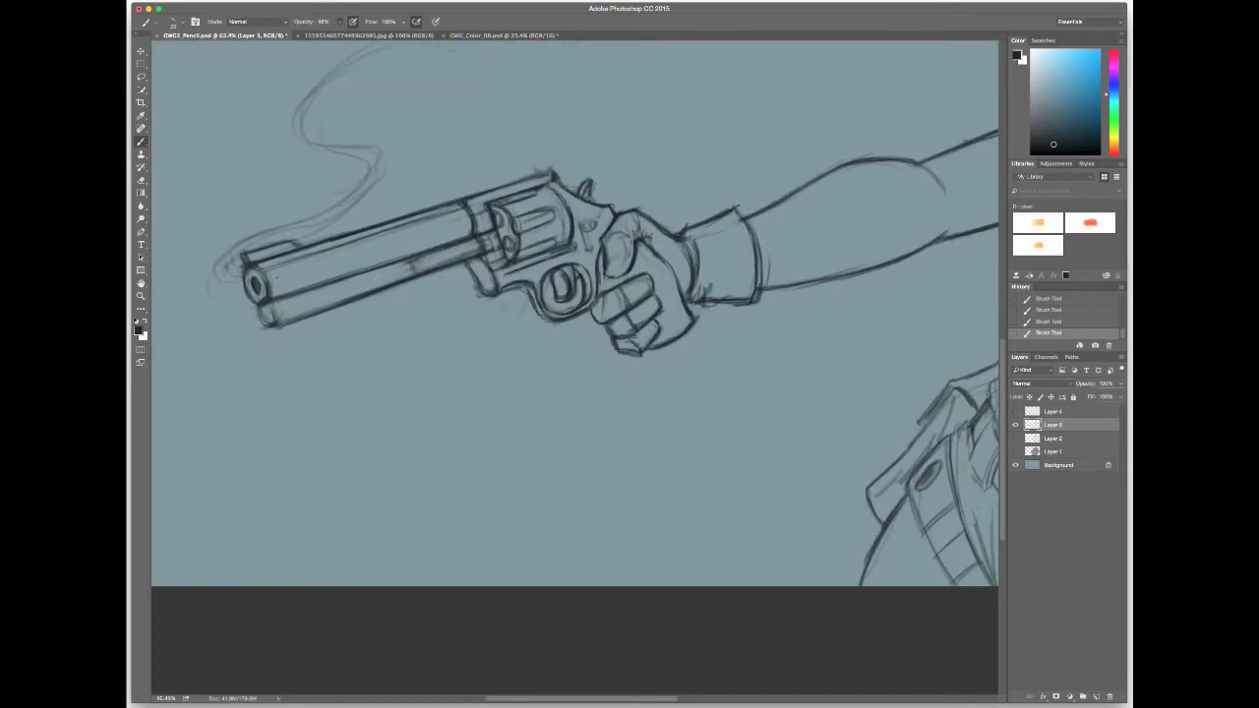
pyautogui.moveTo(492, 344); pyautogui.dragTo(732, 283)
pyautogui.moveTo(647, 201); pyautogui.dragTo(719, 183)
pyautogui.moveTo(722, 140); pyautogui.dragTo(785, 124)
pyautogui.scroll(-2, 649, 285)
pyautogui.scroll(-3, 650, 285)
pyautogui.scroll(1, 688, 286)
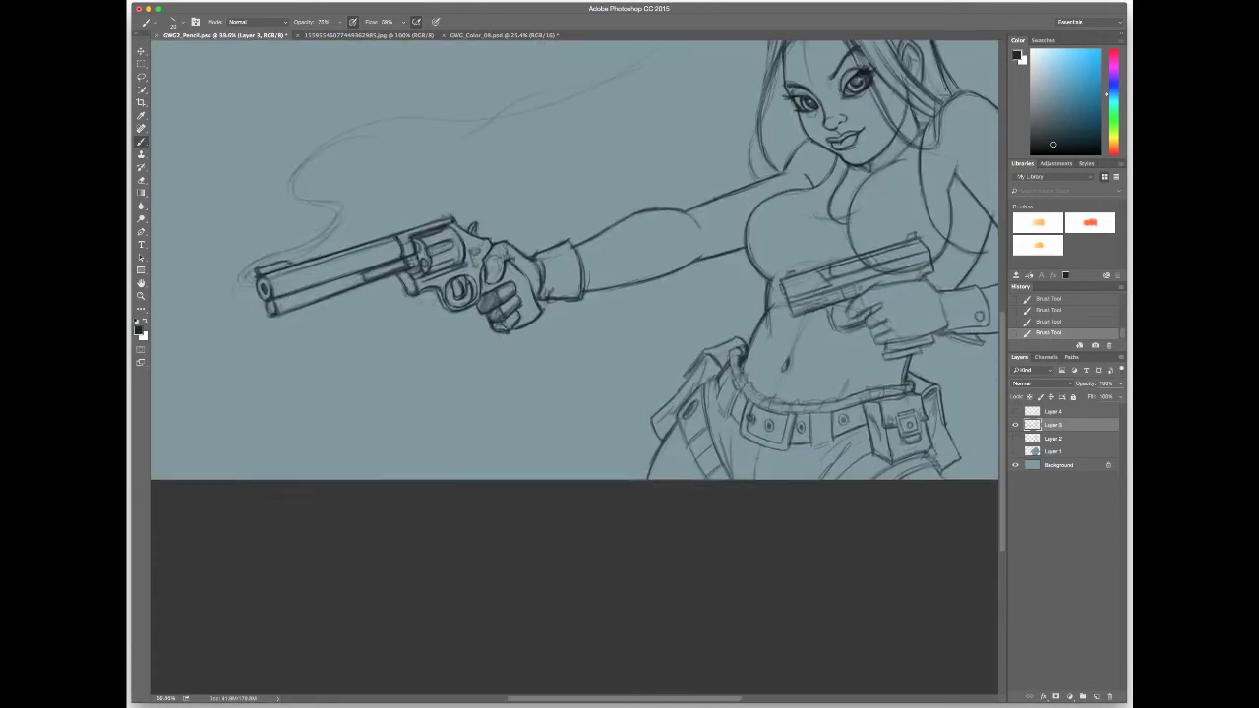
# Erase stray marks along the revolver, darken its front and rear sights, and save the document.
pyautogui.moveTo(462, 251); pyautogui.dragTo(593, 229)
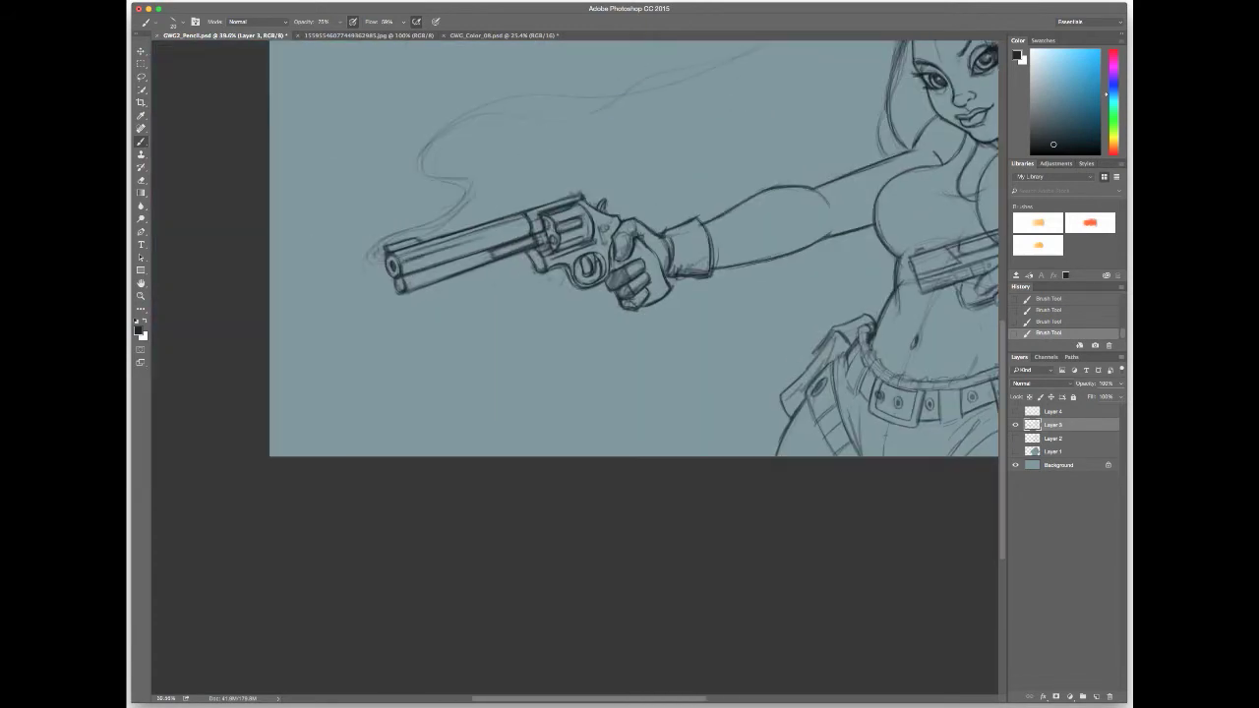
pyautogui.press('e')
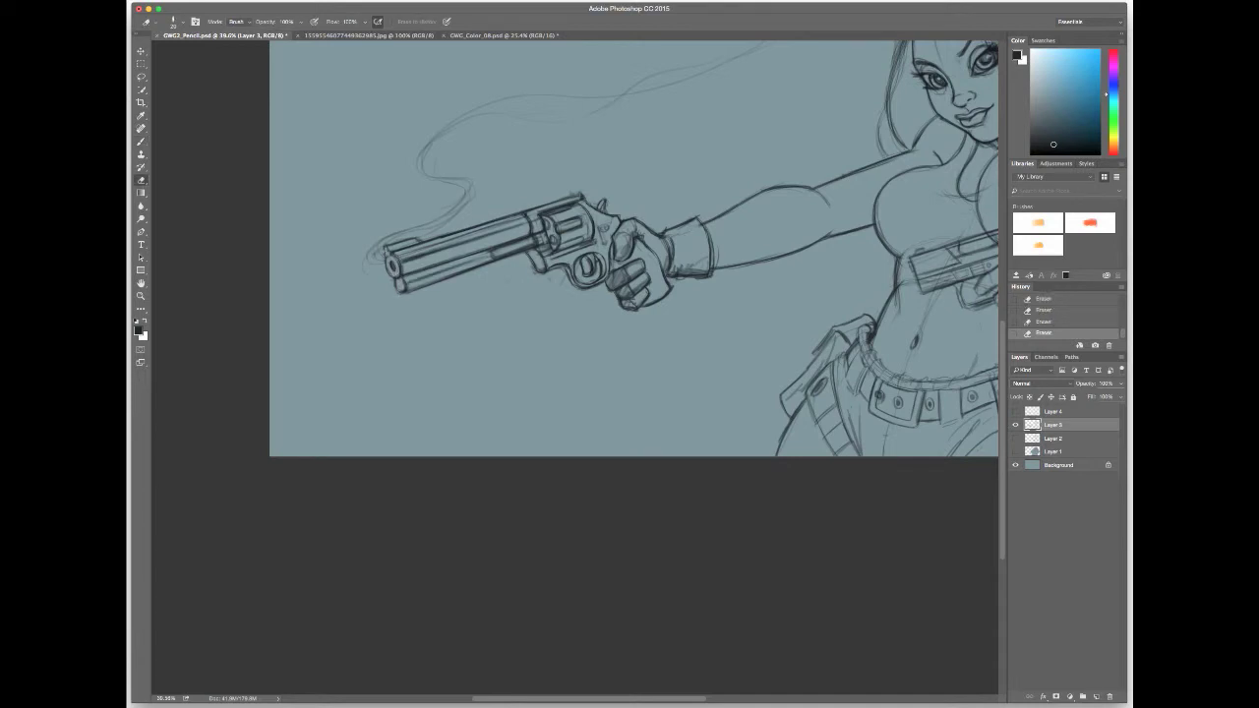
pyautogui.press('b')
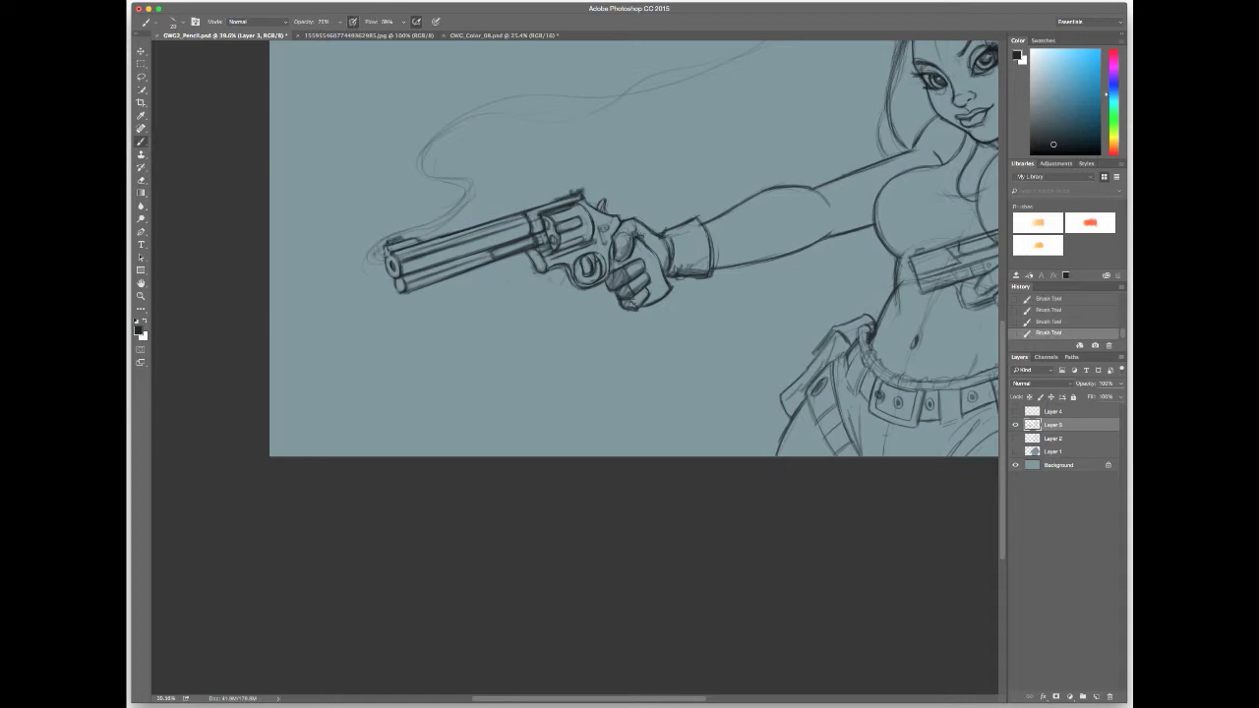
pyautogui.hscroll(5, 591, 275)
pyautogui.scroll(3, 512, 256)
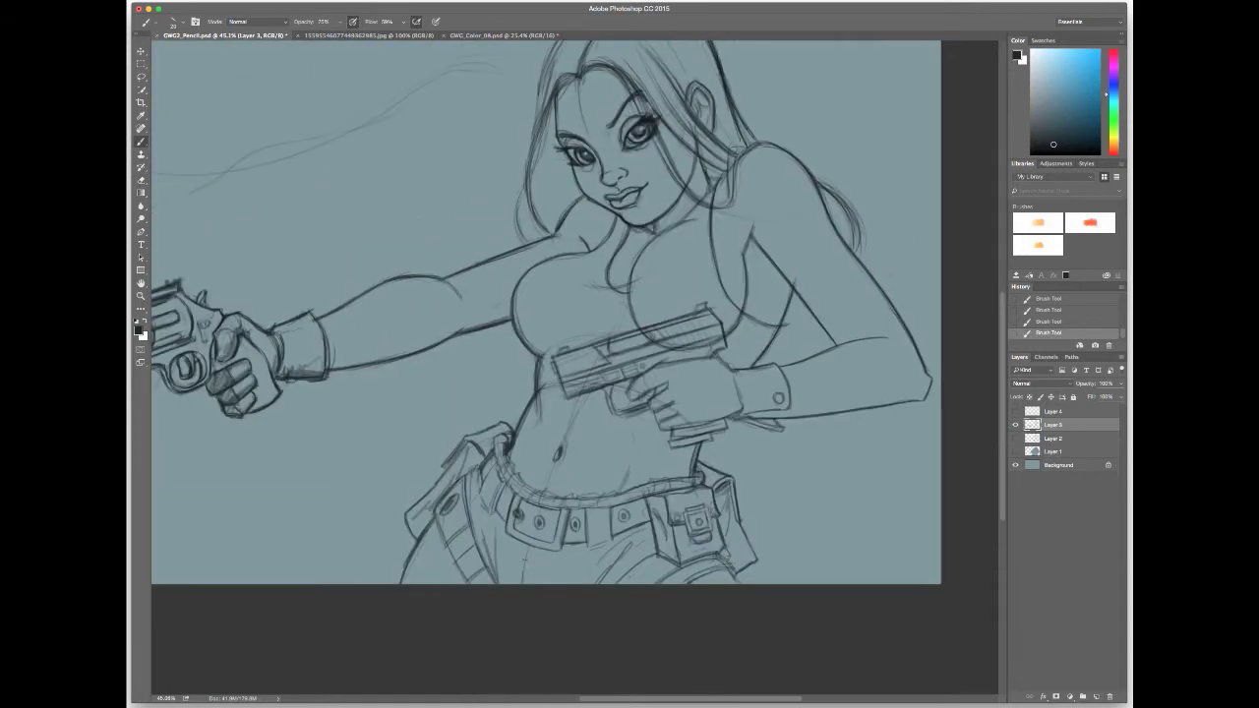
pyautogui.scroll(-2, 492, 275)
pyautogui.scroll(-3, 506, 291)
pyautogui.press('super+s')
# Darken the fingers, lower edge and wrist of the gloved hand holding the second pistol.
pyautogui.scroll(3, 576, 368)
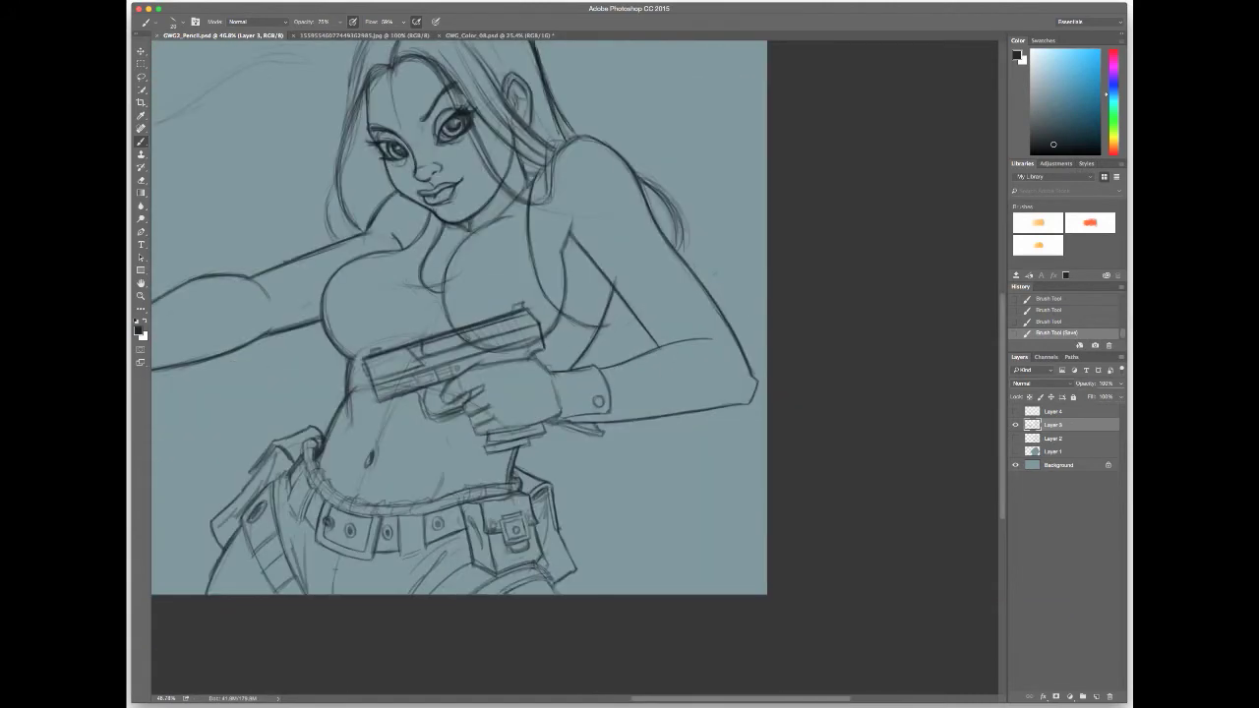
pyautogui.scroll(2, 551, 298)
pyautogui.moveTo(567, 257); pyautogui.dragTo(585, 276)
pyautogui.moveTo(575, 232); pyautogui.dragTo(587, 281)
pyautogui.moveTo(587, 286)
pyautogui.mouseDown()
pyautogui.moveTo(612, 317)
pyautogui.moveTo(685, 297)
pyautogui.mouseUp()
pyautogui.moveTo(678, 265); pyautogui.dragTo(702, 309)
pyautogui.scroll(-2, 590, 263)
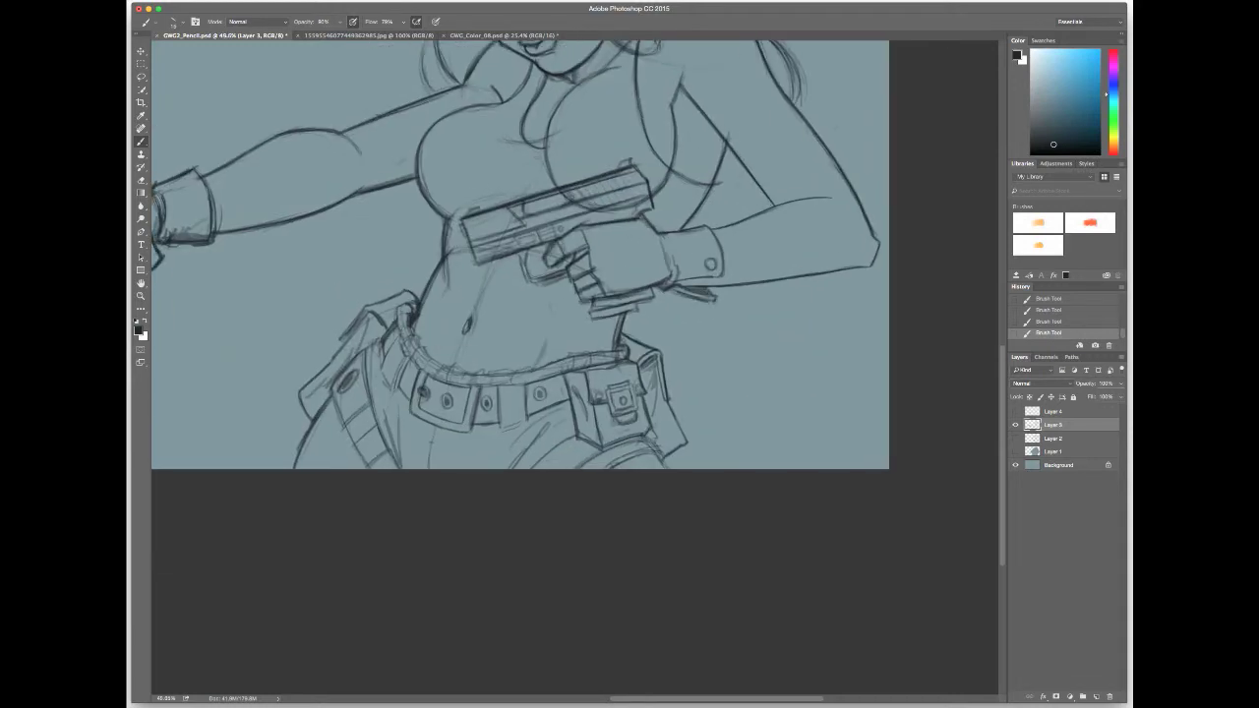
# Erase the rough lines around the second pistol's trigger guard and the chest contour crossing its slide.
pyautogui.scroll(2, 590, 295)
pyautogui.scroll(1, 590, 295)
pyautogui.press('e')
pyautogui.moveTo(566, 291); pyautogui.dragTo(608, 307)
pyautogui.moveTo(547, 274); pyautogui.dragTo(551, 292)
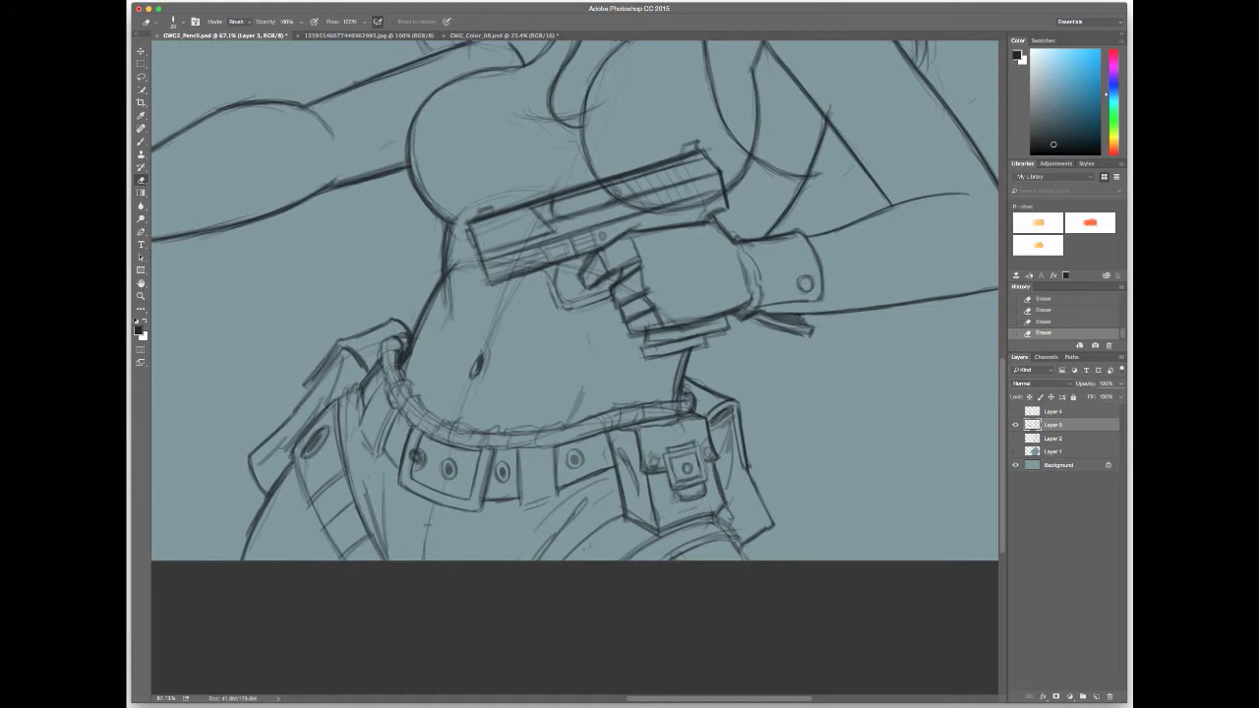
pyautogui.moveTo(491, 228); pyautogui.dragTo(650, 207)
pyautogui.moveTo(561, 218)
pyautogui.mouseDown()
pyautogui.moveTo(669, 202)
pyautogui.moveTo(669, 186)
pyautogui.moveTo(722, 195)
pyautogui.mouseUp()
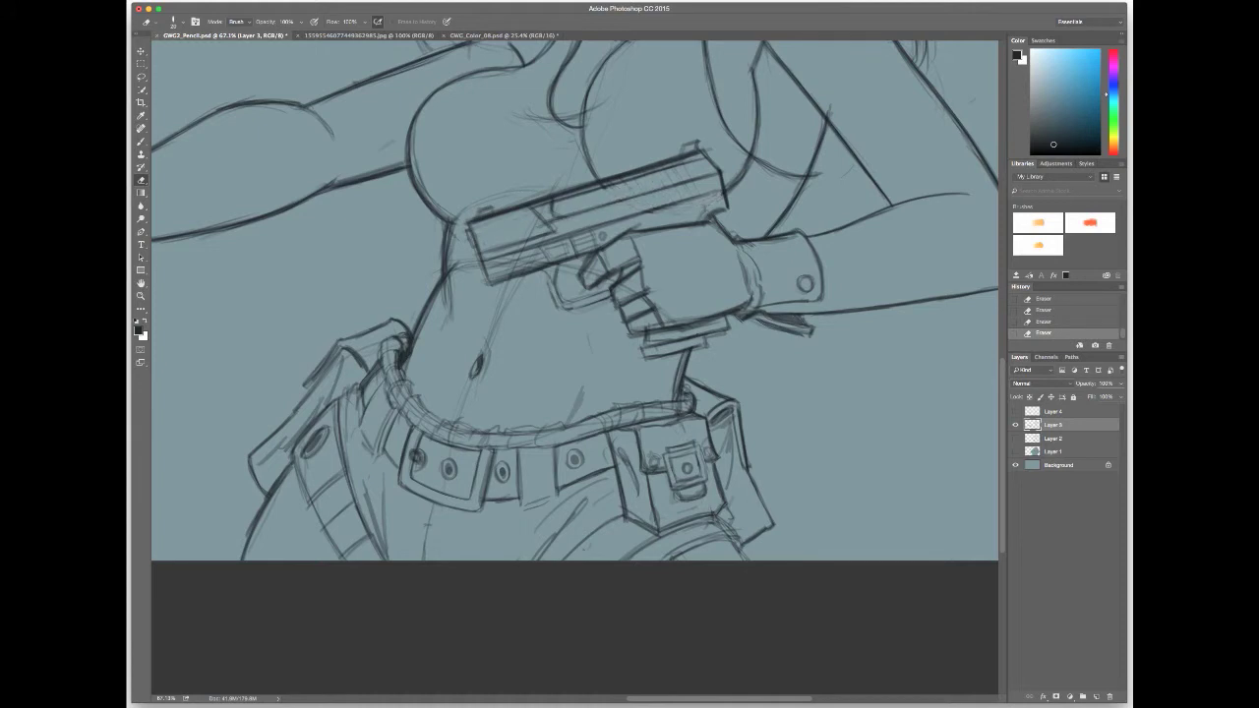
# Erase the rough hatching on the second pistol's slide and redraw the top, muzzle and lower contours with the brush.
pyautogui.moveTo(570, 196); pyautogui.dragTo(699, 155)
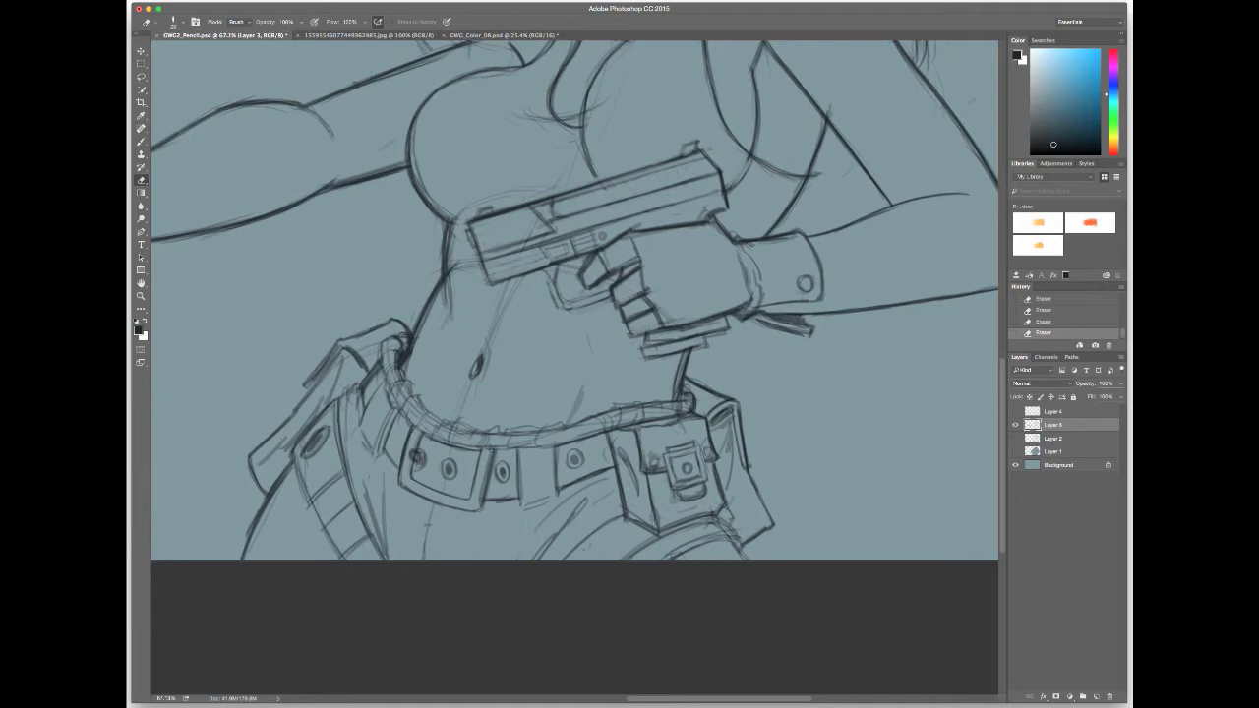
pyautogui.scroll(-5, 575, 295)
pyautogui.scroll(3, 575, 295)
pyautogui.press('b')
pyautogui.scroll(3, 630, 295)
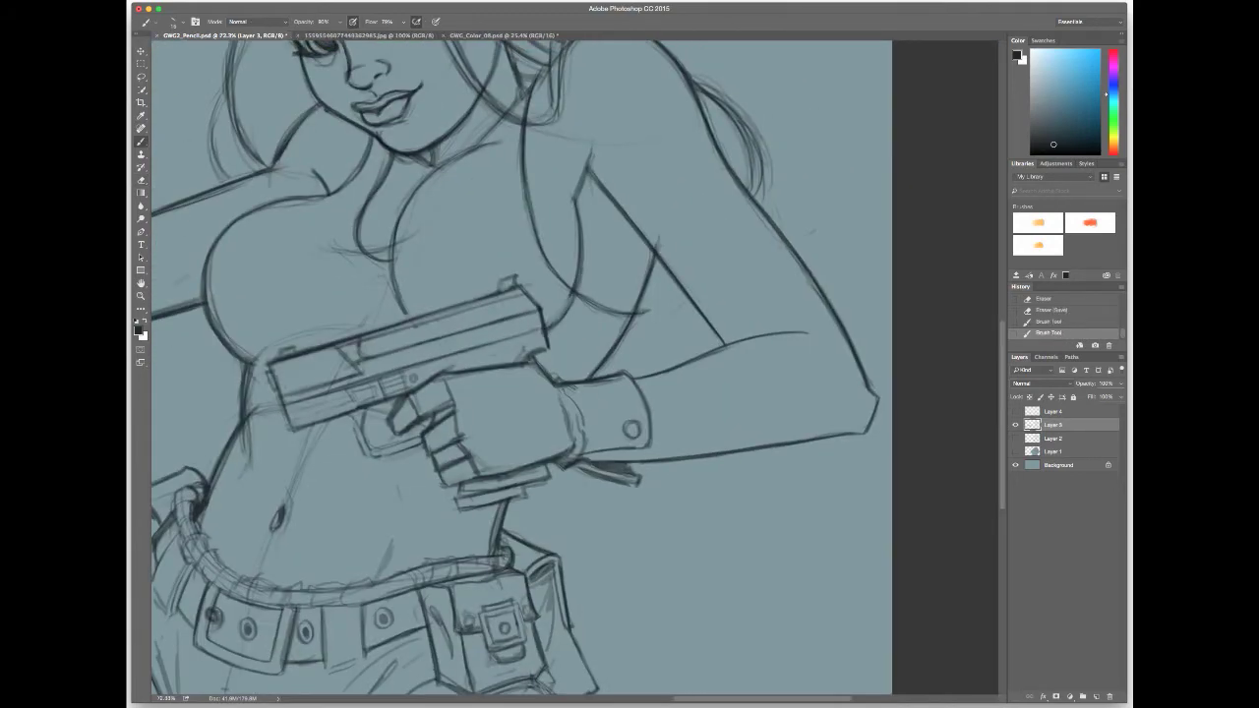
pyautogui.moveTo(582, 270); pyautogui.dragTo(724, 230)
pyautogui.moveTo(502, 264); pyautogui.dragTo(707, 194)
pyautogui.moveTo(462, 283); pyautogui.dragTo(466, 311)
pyautogui.moveTo(486, 345); pyautogui.dragTo(590, 316)
pyautogui.moveTo(488, 321); pyautogui.dragTo(732, 246)
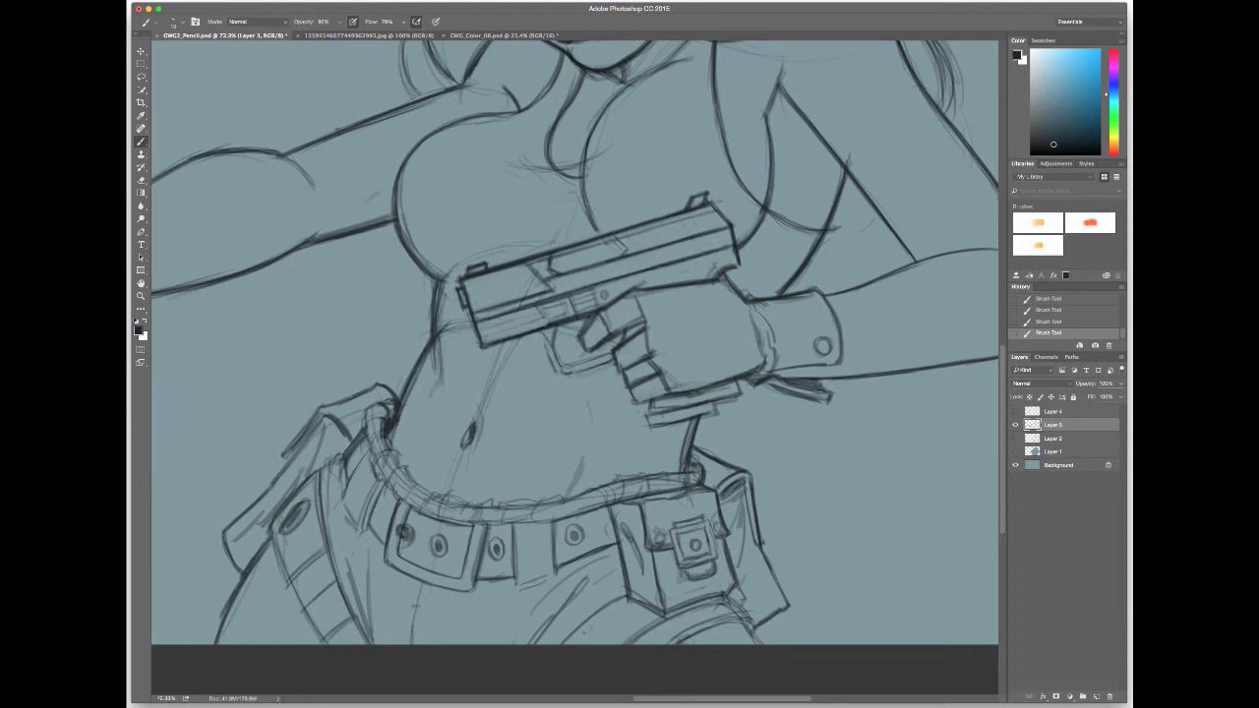
# Draw the second pistol's ejection port, magazine base and lower frame edge, and save the document.
pyautogui.moveTo(555, 258); pyautogui.dragTo(617, 236)
pyautogui.moveTo(463, 283); pyautogui.dragTo(527, 258)
pyautogui.moveTo(652, 428); pyautogui.dragTo(720, 404)
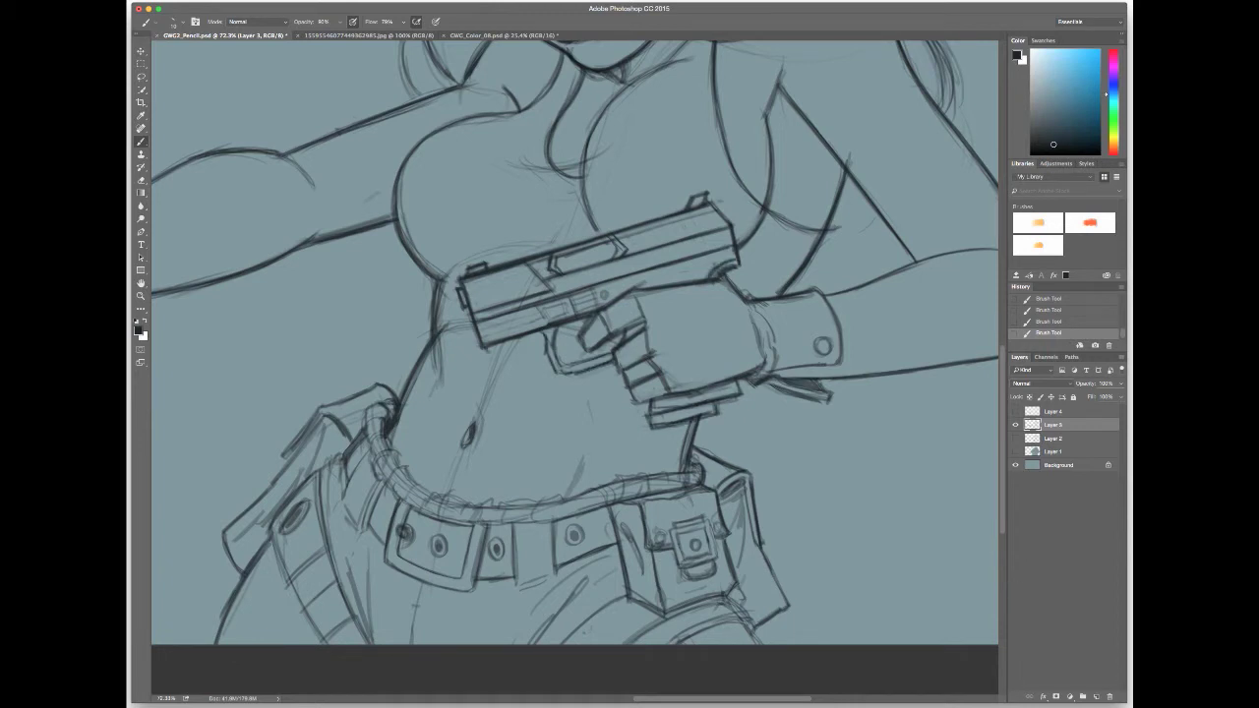
pyautogui.hotkey('ctrl', 'z')
pyautogui.moveTo(482, 342); pyautogui.dragTo(567, 319)
pyautogui.scroll(-5, 575, 367)
pyautogui.press('super+s')
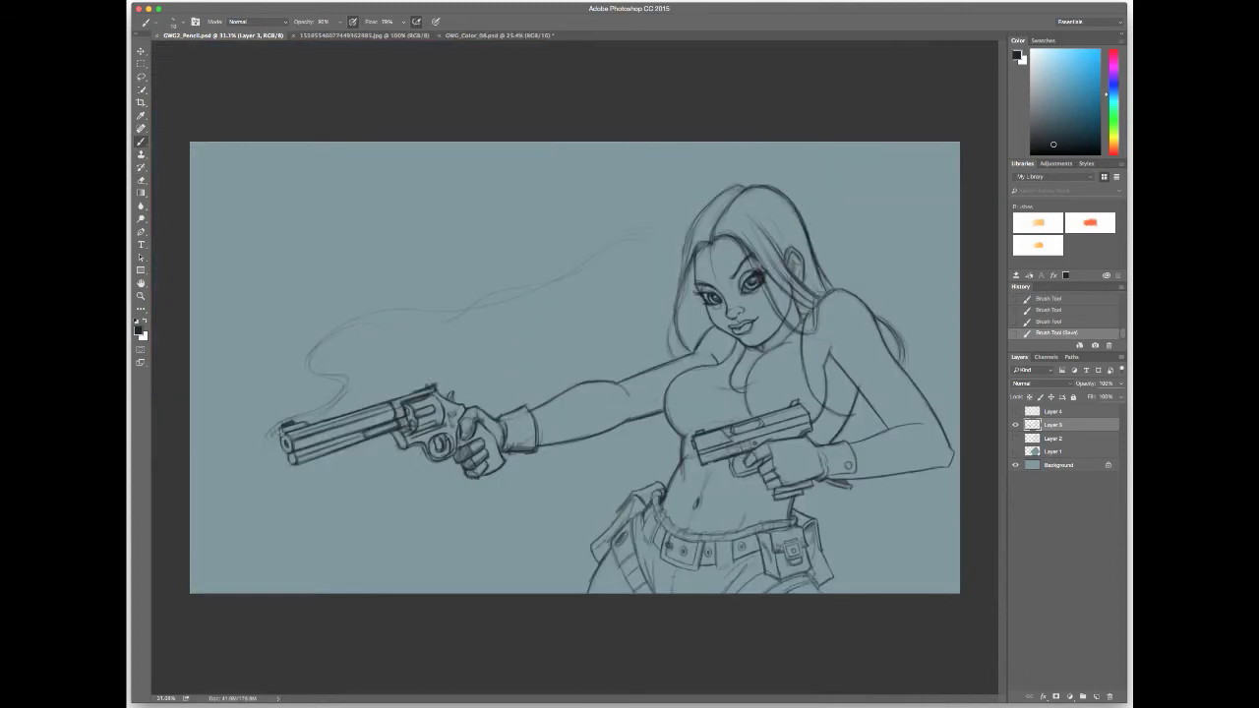
# Draw crossed hairpins in the hair just above the woman's ear.
pyautogui.scroll(5, 905, 256)
pyautogui.moveTo(570, 231)
pyautogui.mouseDown()
pyautogui.moveTo(582, 262)
pyautogui.moveTo(616, 248)
pyautogui.moveTo(585, 265)
pyautogui.mouseUp()
pyautogui.scroll(-5, 591, 255)
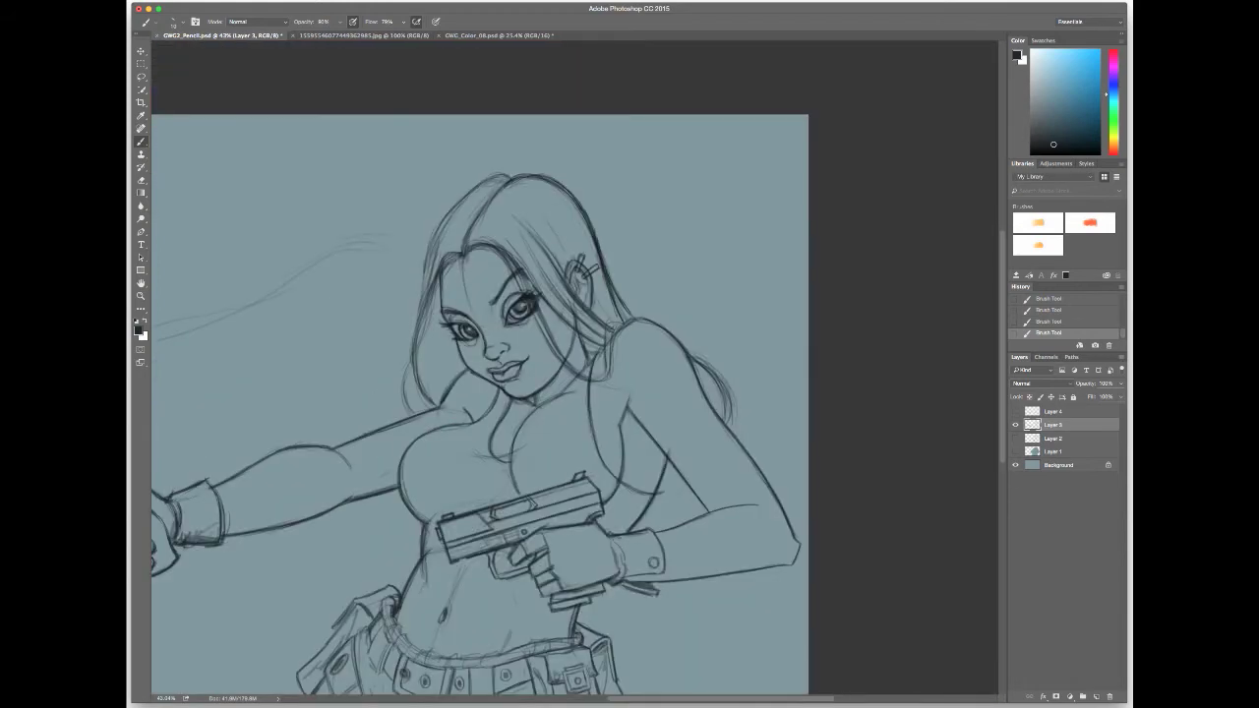
# Sketch a rough strapped pouch around the upper part of the bent arm on a new layer.
pyautogui.scroll(3, 590, 256)
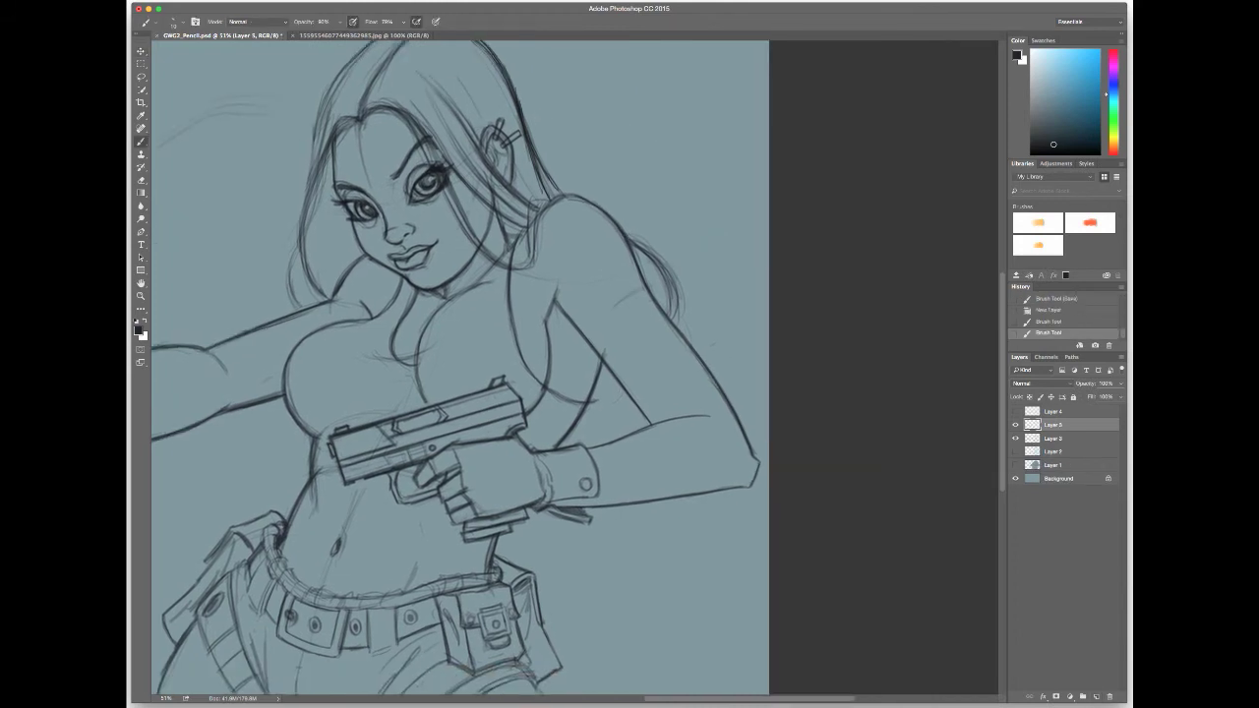
pyautogui.moveTo(678, 384); pyautogui.dragTo(702, 372)
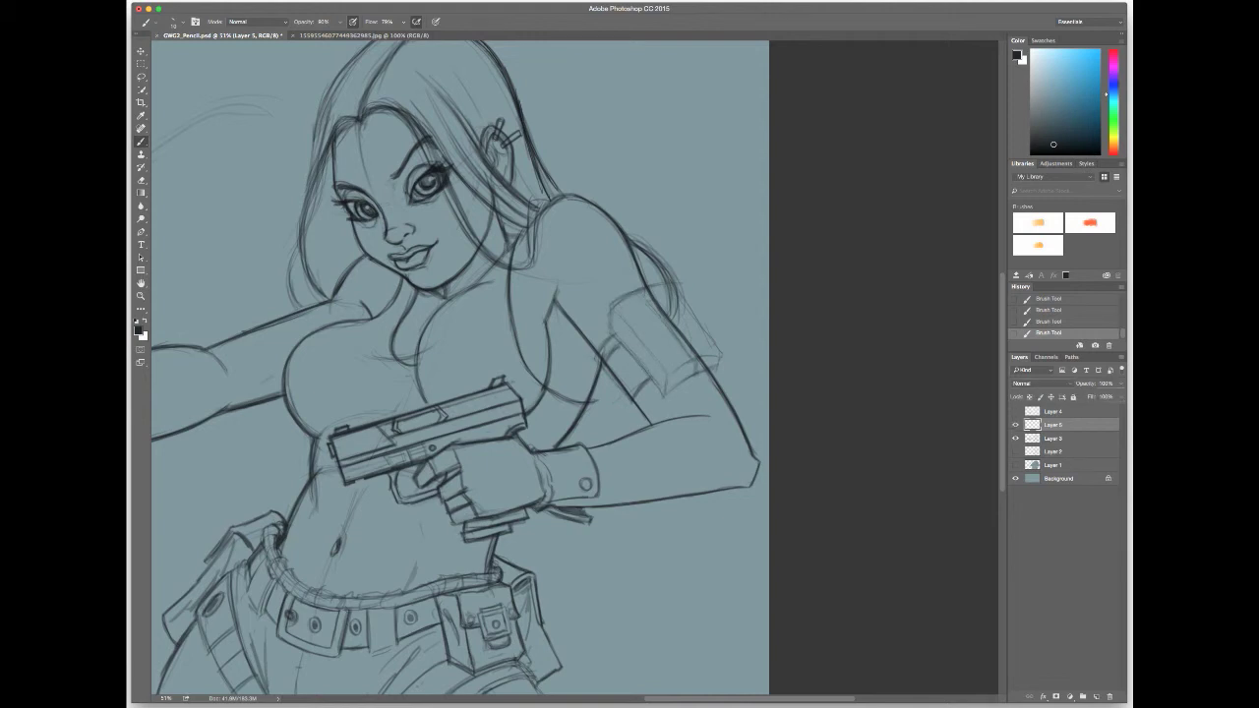
pyautogui.moveTo(630, 317)
pyautogui.mouseDown()
pyautogui.moveTo(733, 372)
pyautogui.moveTo(677, 407)
pyautogui.moveTo(657, 317)
pyautogui.moveTo(706, 360)
pyautogui.mouseUp()
pyautogui.moveTo(689, 317); pyautogui.dragTo(735, 390)
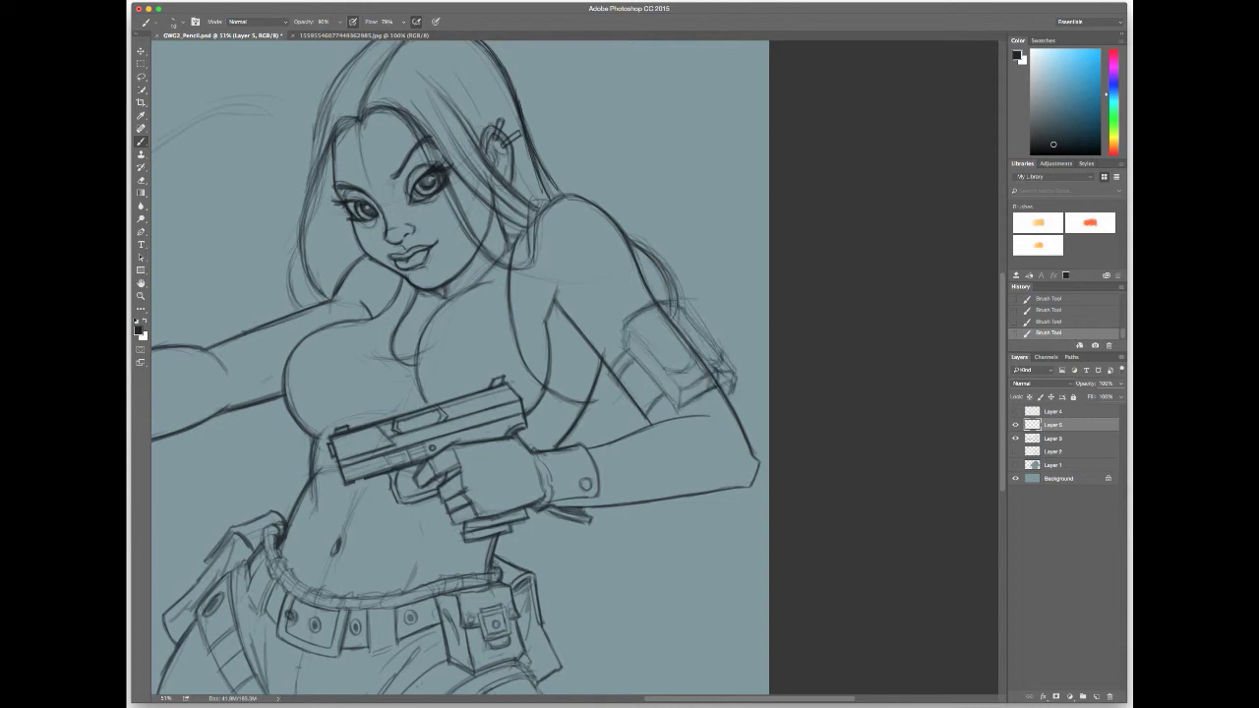
pyautogui.moveTo(733, 369); pyautogui.dragTo(679, 407)
# Lower the opacity of the rough arm pouch layer and add a new layer for its clean lines.
pyautogui.moveTo(1086, 383); pyautogui.dragTo(1053, 383)
pyautogui.scroll(-1, 460, 368)
pyautogui.hotkey('ctrl', 'shift', 'alt', 'n')
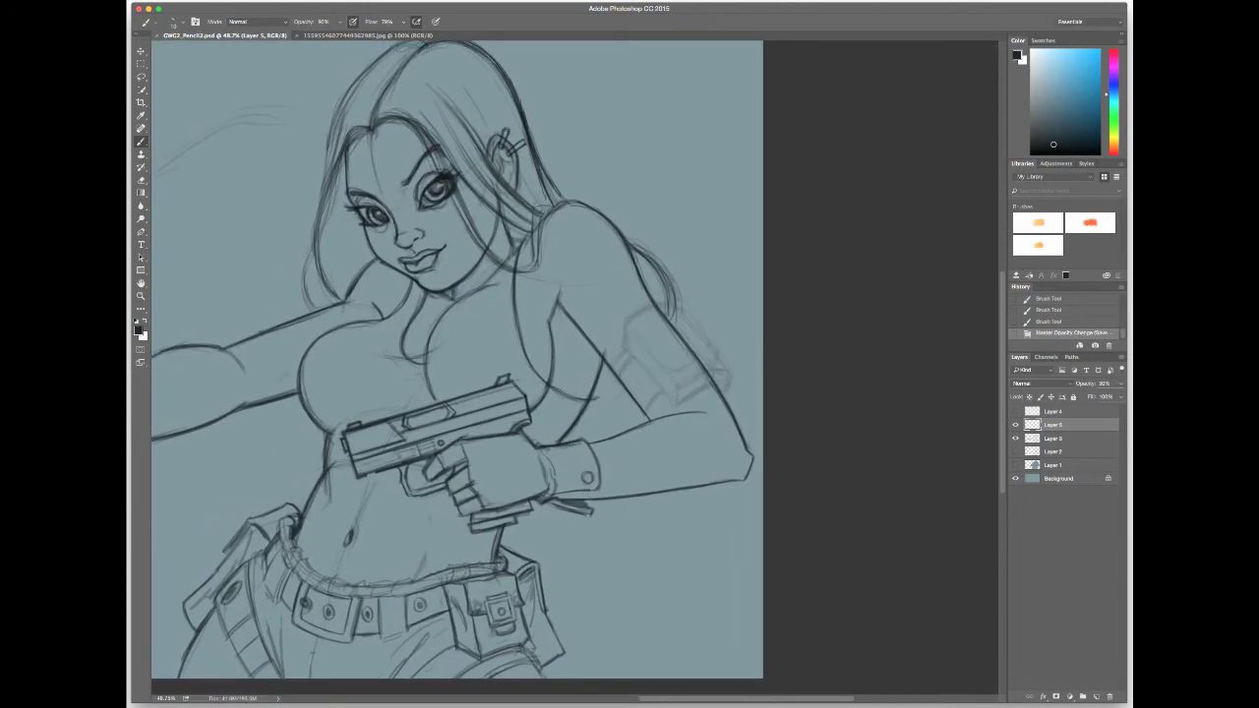
# Erase the upper arm's outline where the pouch overlaps it on Layer 3, and return to the new top layer.
pyautogui.press('e')
pyautogui.moveTo(657, 313); pyautogui.dragTo(705, 376)
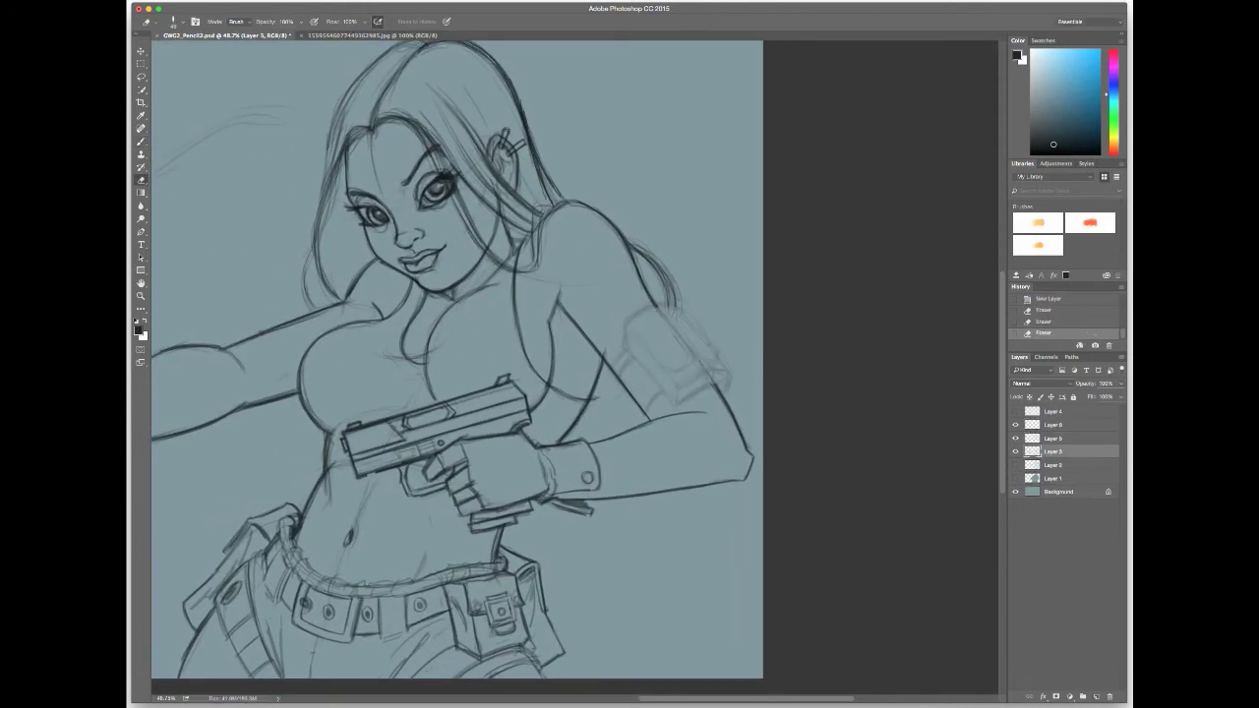
pyautogui.hotkey('alt', ']')
pyautogui.hotkey('alt', ']')
# Draw clean, dark outlines for the flap and body of the front arm pouch over the faded sketch.
pyautogui.press('b')
pyautogui.scroll(3, 859, 378)
pyautogui.moveTo(466, 275)
pyautogui.mouseDown()
pyautogui.moveTo(470, 293)
pyautogui.moveTo(527, 252)
pyautogui.mouseUp()
pyautogui.moveTo(536, 253)
pyautogui.mouseDown()
pyautogui.moveTo(588, 324)
pyautogui.moveTo(528, 358)
pyautogui.mouseUp()
pyautogui.moveTo(471, 289)
pyautogui.mouseDown()
pyautogui.moveTo(537, 356)
pyautogui.moveTo(589, 332)
pyautogui.mouseUp()
pyautogui.moveTo(551, 320); pyautogui.dragTo(547, 325)
pyautogui.moveTo(466, 287)
pyautogui.mouseDown()
pyautogui.moveTo(554, 421)
pyautogui.moveTo(594, 335)
pyautogui.mouseUp()
pyautogui.moveTo(539, 254); pyautogui.dragTo(594, 338)
pyautogui.moveTo(482, 287)
pyautogui.mouseDown()
pyautogui.moveTo(568, 352)
pyautogui.moveTo(535, 404)
pyautogui.moveTo(620, 391)
pyautogui.mouseUp()
# Add the front arm pouch's edge details and outline the smaller pouch behind it on the outer arm.
pyautogui.moveTo(592, 337)
pyautogui.mouseDown()
pyautogui.moveTo(624, 383)
pyautogui.moveTo(618, 364)
pyautogui.mouseUp()
pyautogui.moveTo(527, 360); pyautogui.dragTo(555, 404)
pyautogui.moveTo(476, 289); pyautogui.dragTo(553, 356)
pyautogui.moveTo(534, 271); pyautogui.dragTo(499, 305)
pyautogui.moveTo(514, 254)
pyautogui.mouseDown()
pyautogui.moveTo(466, 332)
pyautogui.moveTo(629, 340)
pyautogui.mouseUp()
pyautogui.moveTo(598, 313); pyautogui.dragTo(620, 326)
pyautogui.moveTo(543, 258); pyautogui.dragTo(588, 281)
pyautogui.moveTo(584, 275); pyautogui.dragTo(608, 309)
pyautogui.moveTo(635, 344); pyautogui.dragTo(653, 399)
# Erase arm lines overlapping the pouches and redraw the upper and outer edges of the pouches.
pyautogui.scroll(-1, 599, 328)
pyautogui.moveTo(592, 265)
pyautogui.mouseDown()
pyautogui.moveTo(555, 326)
pyautogui.moveTo(591, 320)
pyautogui.mouseUp()
pyautogui.moveTo(596, 336); pyautogui.dragTo(649, 370)
pyautogui.scroll(1, 637, 354)
pyautogui.press('e')
pyautogui.moveTo(577, 267)
pyautogui.mouseDown()
pyautogui.moveTo(654, 401)
pyautogui.moveTo(586, 340)
pyautogui.mouseUp()
pyautogui.press('b')
pyautogui.moveTo(539, 253); pyautogui.dragTo(574, 290)
pyautogui.moveTo(563, 260); pyautogui.dragTo(628, 345)
pyautogui.moveTo(541, 253)
pyautogui.mouseDown()
pyautogui.moveTo(575, 285)
pyautogui.moveTo(580, 313)
pyautogui.moveTo(630, 342)
pyautogui.mouseUp()
# Mirror the canvas view and refine the armband straps and nearby arm contours.
pyautogui.hotkey('ctrl', 'shift', 'h')
pyautogui.moveTo(431, 306); pyautogui.dragTo(374, 384)
pyautogui.moveTo(366, 271); pyautogui.dragTo(234, 440)
pyautogui.moveTo(281, 392); pyautogui.dragTo(246, 403)
pyautogui.moveTo(346, 288); pyautogui.dragTo(297, 356)
pyautogui.moveTo(372, 386); pyautogui.dragTo(341, 421)
pyautogui.moveTo(511, 600); pyautogui.dragTo(610, 413)
# Touch up further contour lines in the mirrored view and save the document.
pyautogui.scroll(-1, 630, 374)
pyautogui.moveTo(487, 286); pyautogui.dragTo(448, 319)
pyautogui.moveTo(492, 283); pyautogui.dragTo(461, 327)
pyautogui.moveTo(541, 228)
pyautogui.mouseDown()
pyautogui.moveTo(488, 327)
pyautogui.moveTo(492, 254)
pyautogui.mouseUp()
pyautogui.moveTo(508, 232)
pyautogui.mouseDown()
pyautogui.moveTo(432, 309)
pyautogui.moveTo(449, 334)
pyautogui.moveTo(521, 355)
pyautogui.moveTo(629, 360)
pyautogui.moveTo(679, 250)
pyautogui.mouseUp()
pyautogui.hotkey('ctrl', '0')
pyautogui.hotkey('ctrl', 's')
# Darken the outer contours of the belt pouch on the hip below the second pistol.
pyautogui.scroll(3, 413, 551)
pyautogui.moveTo(400, 317)
pyautogui.mouseDown()
pyautogui.moveTo(319, 443)
pyautogui.moveTo(366, 482)
pyautogui.mouseUp()
pyautogui.moveTo(373, 358); pyautogui.dragTo(358, 444)
pyautogui.moveTo(403, 317); pyautogui.dragTo(390, 342)
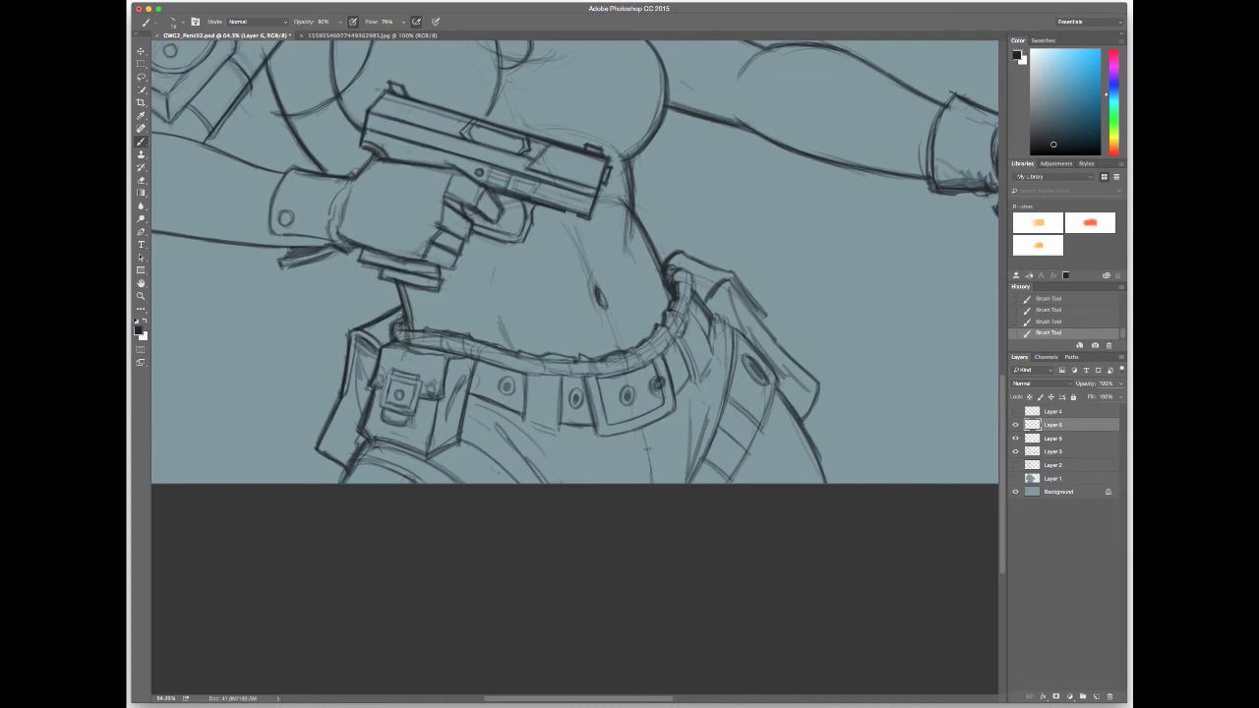
pyautogui.scroll(-3, 399, 395)
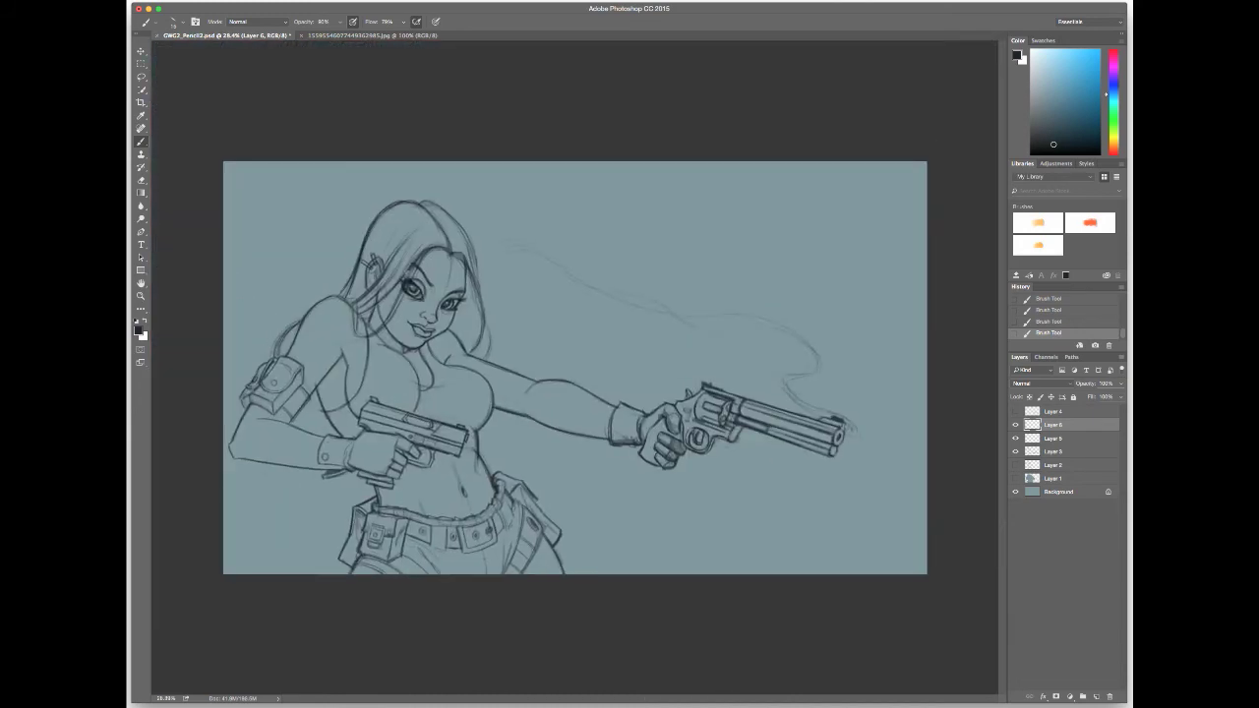
# Return the canvas to its unmirrored view and darken the upper and lower contours of the bent forearm.
pyautogui.hotkey('ctrl', 'shift', 'h')
pyautogui.scroll(3, 551, 393)
pyautogui.moveTo(506, 350); pyautogui.dragTo(777, 333)
pyautogui.moveTo(539, 289); pyautogui.dragTo(717, 238)
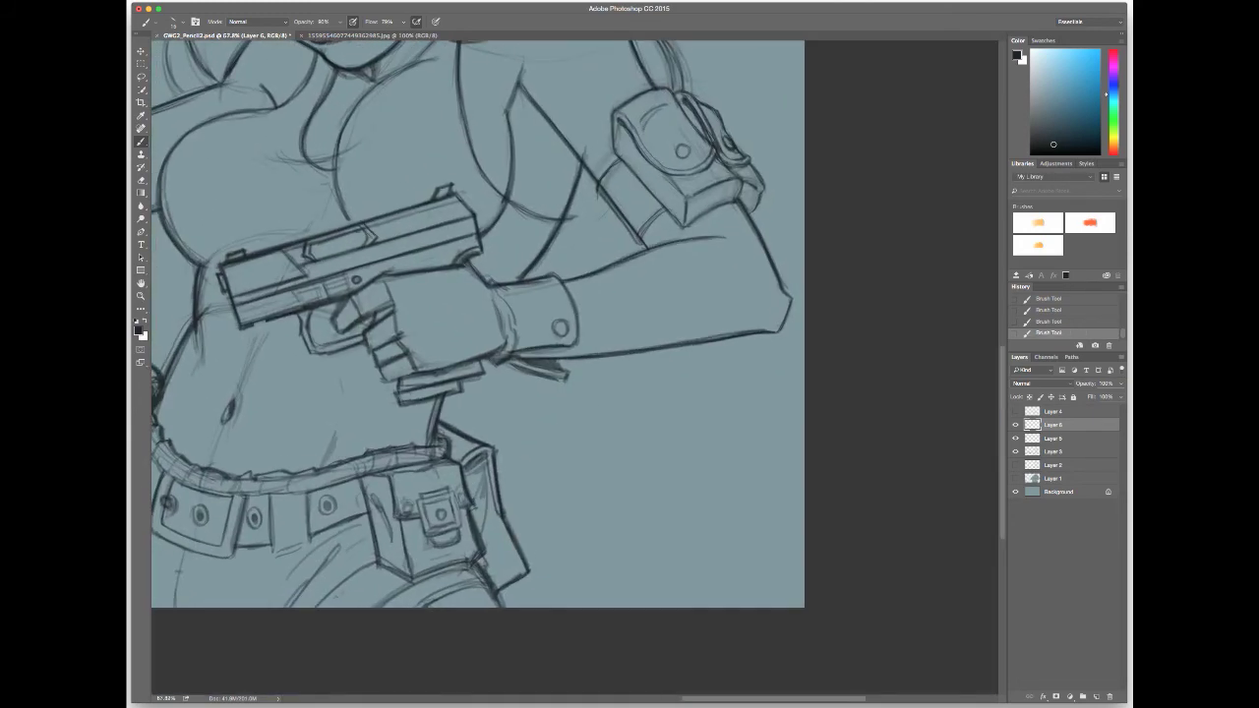
pyautogui.scroll(-4, 571, 393)
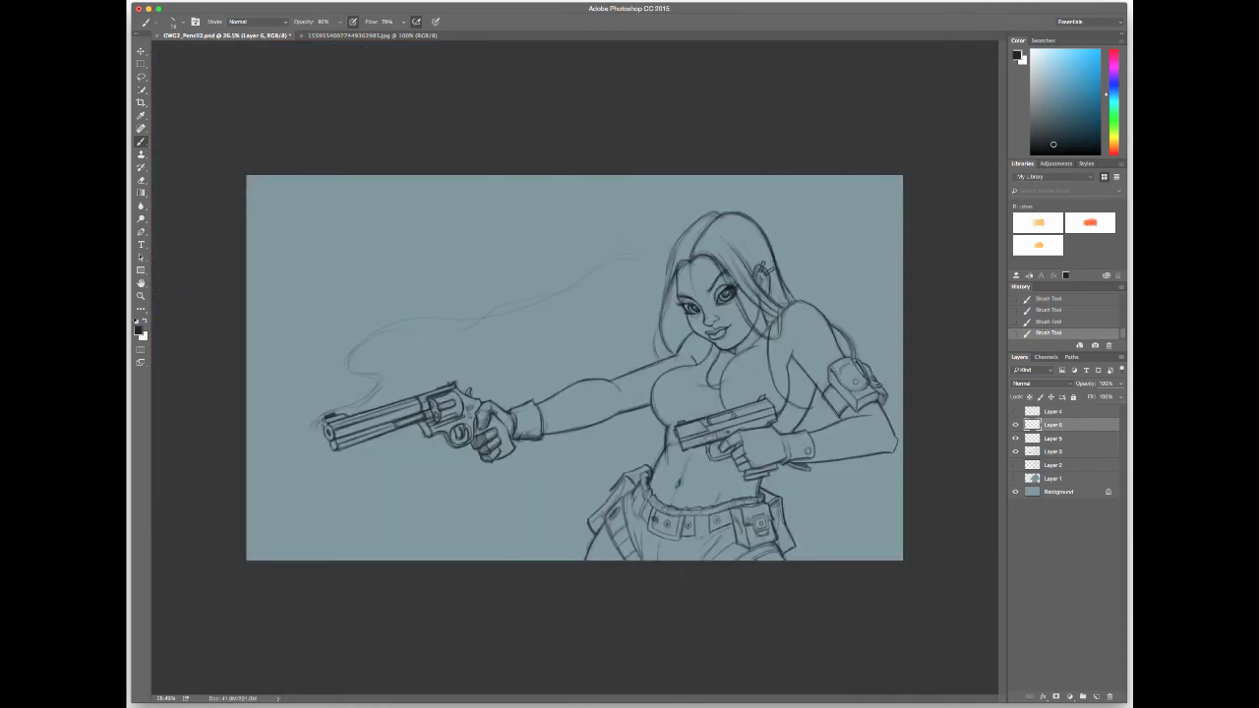
# Select Layer 3 and erase rough smoke marks beside the revolver's muzzle.
pyautogui.scroll(2, 570, 393)
pyautogui.scroll(-3, 570, 393)
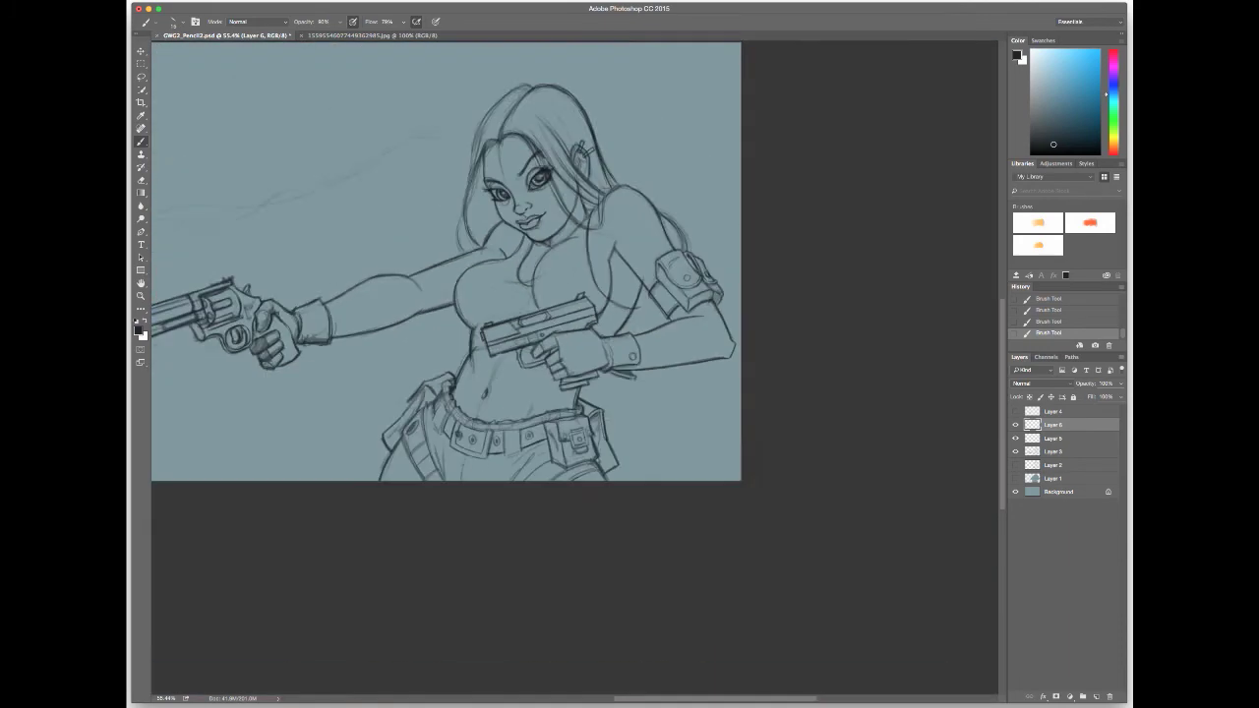
pyautogui.scroll(1, 571, 393)
pyautogui.press('e')
pyautogui.keyDown('ctrl'); pyautogui.click(244, 435); pyautogui.keyUp('ctrl')
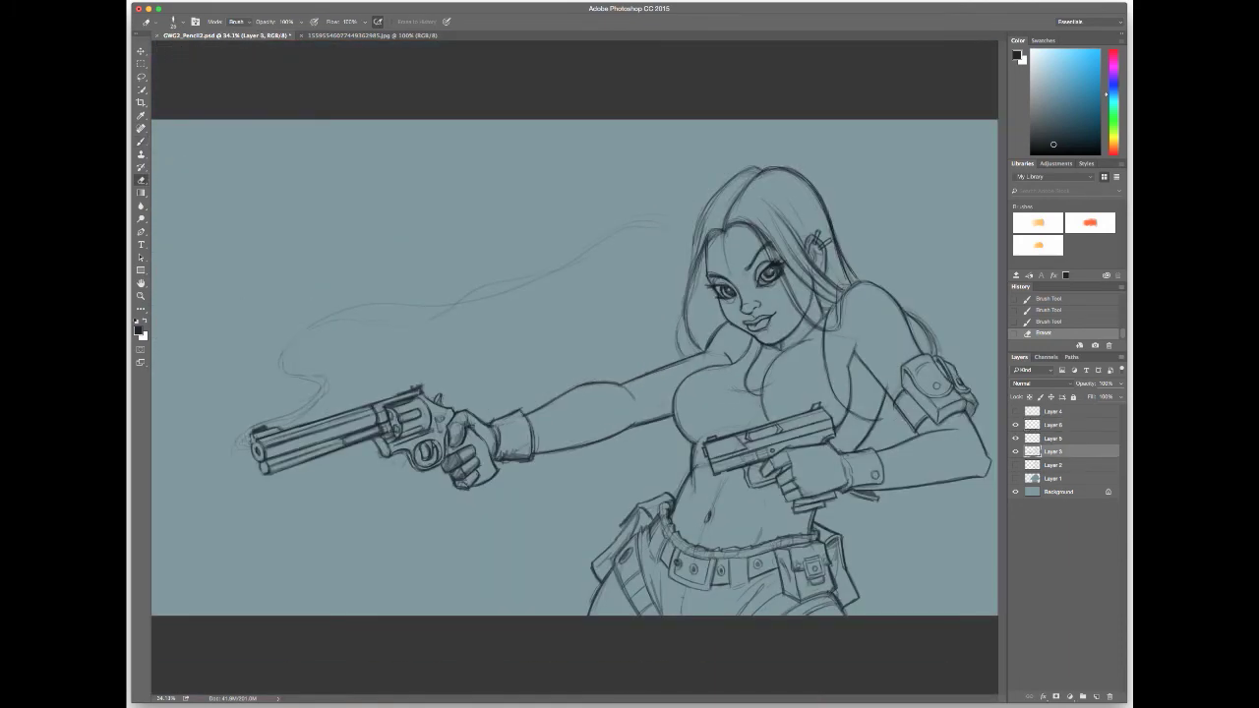
# Redraw the smoke trail curling up from the revolver's muzzle with darker, wavy lines on the top layer.
pyautogui.press('b')
pyautogui.hotkey('alt', ']')
pyautogui.hotkey('alt', ']')
pyautogui.moveTo(285, 413)
pyautogui.mouseDown()
pyautogui.moveTo(576, 260)
pyautogui.moveTo(232, 438)
pyautogui.mouseUp()
pyautogui.moveTo(285, 376); pyautogui.dragTo(419, 305)
pyautogui.scroll(-3, 574, 367)
pyautogui.scroll(3, 575, 367)
# Switch back to Layer 3 with the eraser and clean up leftover rough marks.
pyautogui.press('e')
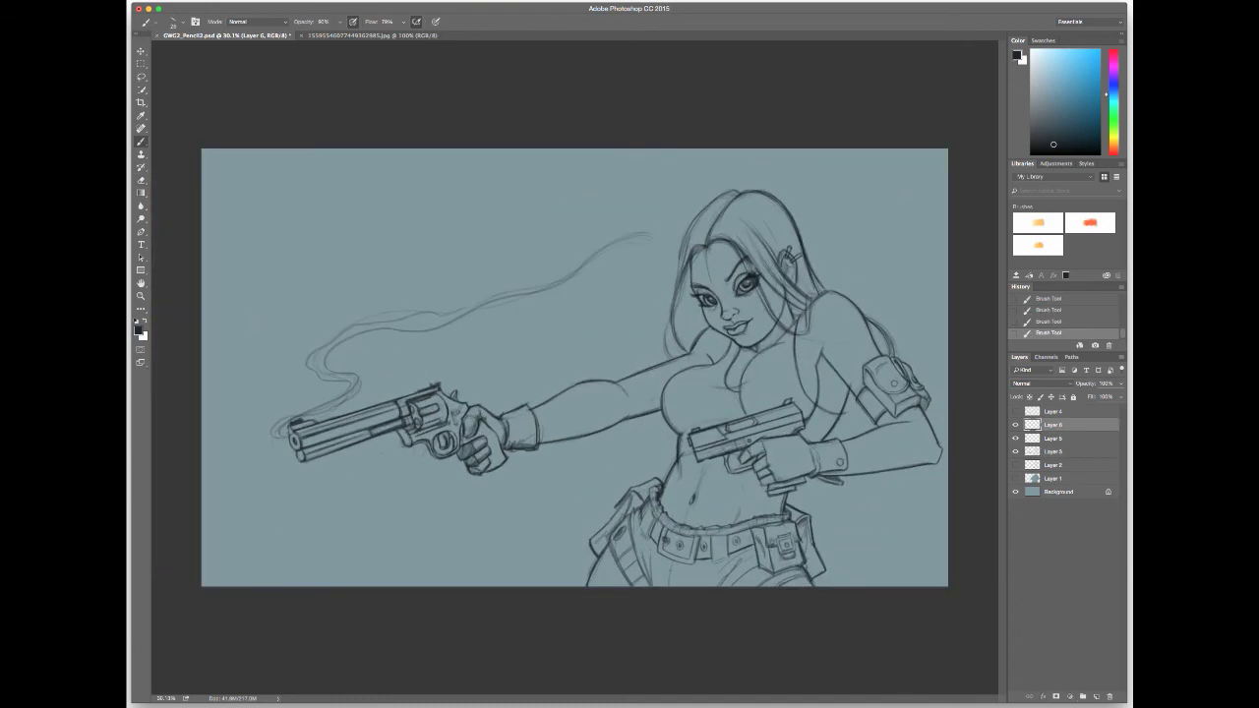
pyautogui.hotkey('alt', '[')
pyautogui.hotkey('alt', '[')
pyautogui.hotkey('ctrl', 'alt', 'z')
pyautogui.hotkey('ctrl', 'alt', 'z')
pyautogui.hotkey('ctrl', 'alt', 'z')
pyautogui.hotkey('ctrl', 'alt', 'z')
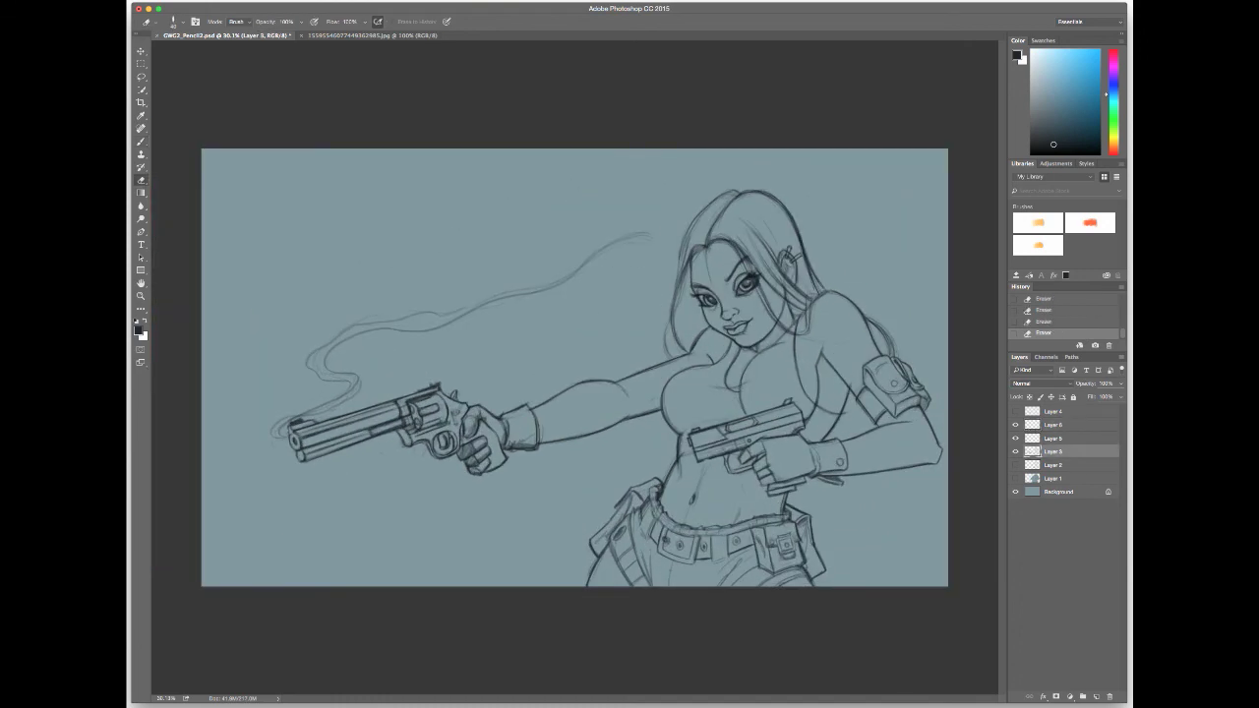